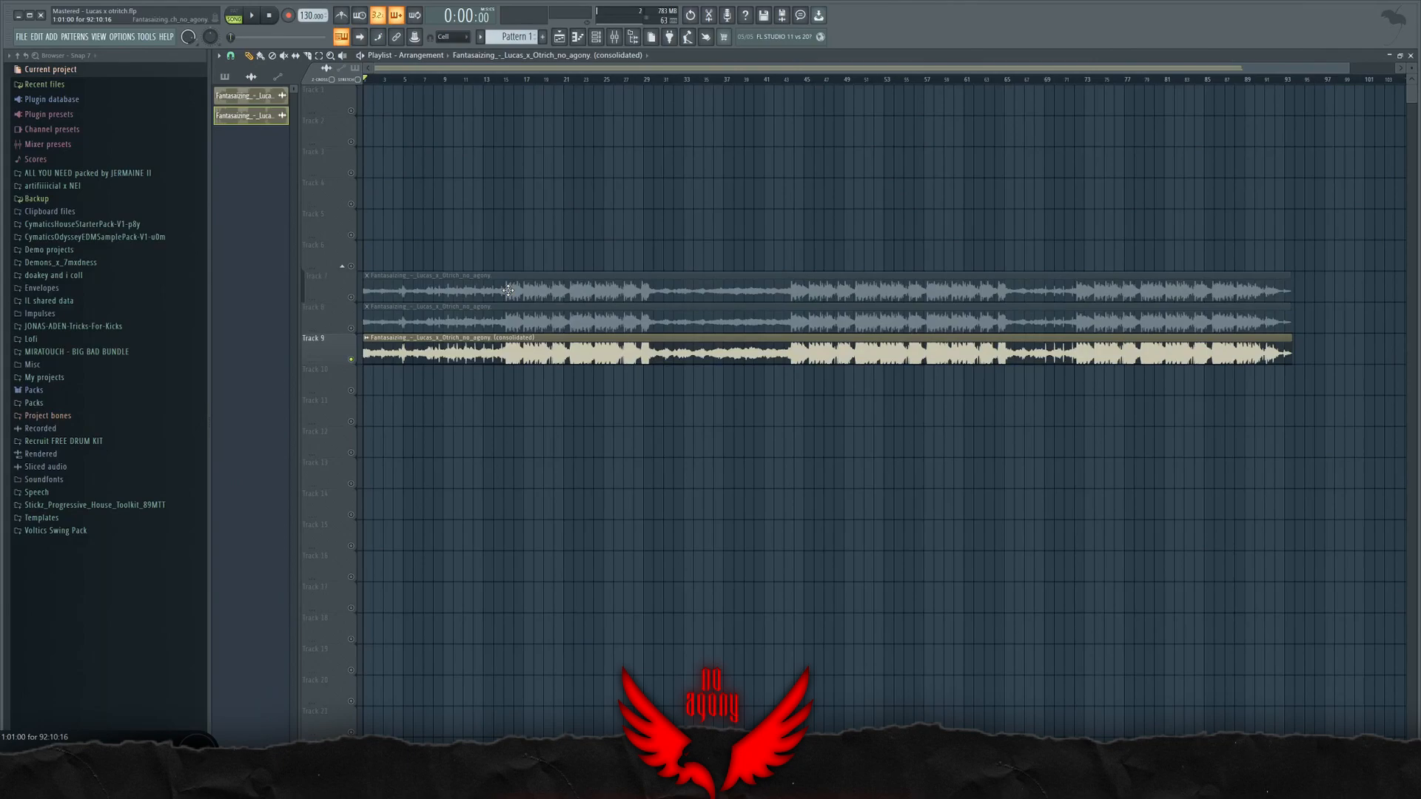
Step: Open the mixer over the playlist and examine the effect chain on the Track insert
scroll(507, 330, down, 6)
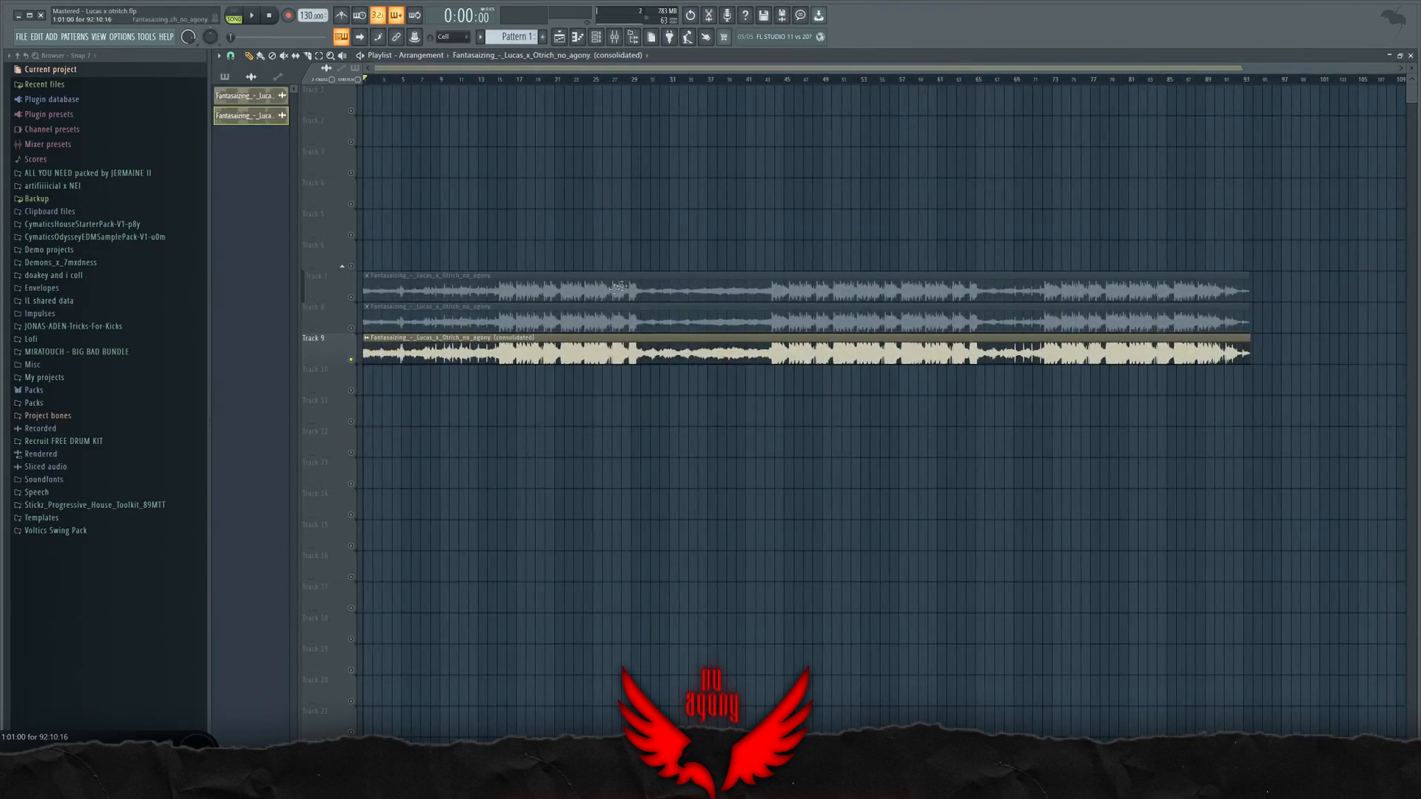
key(F9)
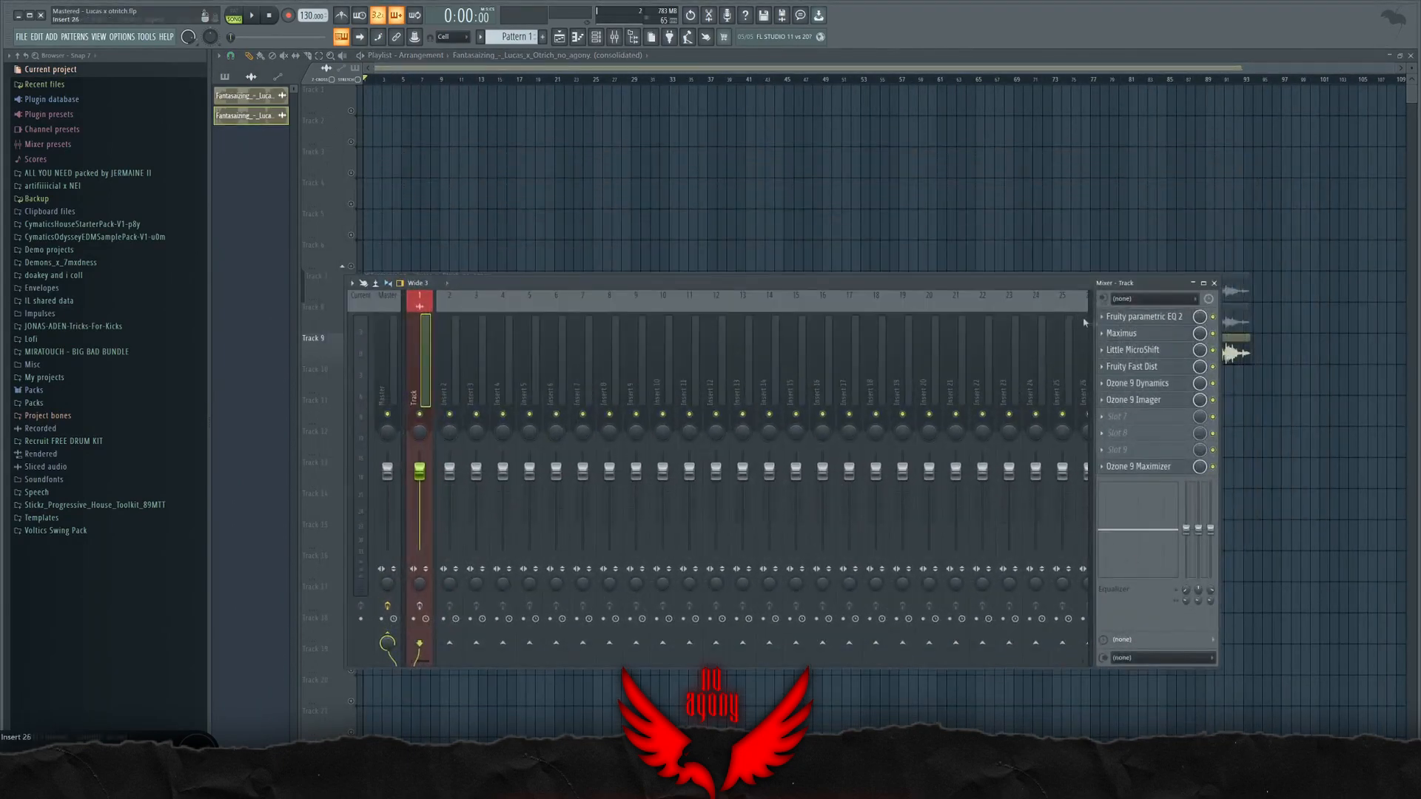
drag(584, 284, 568, 341)
click(432, 440)
click(487, 438)
click(406, 433)
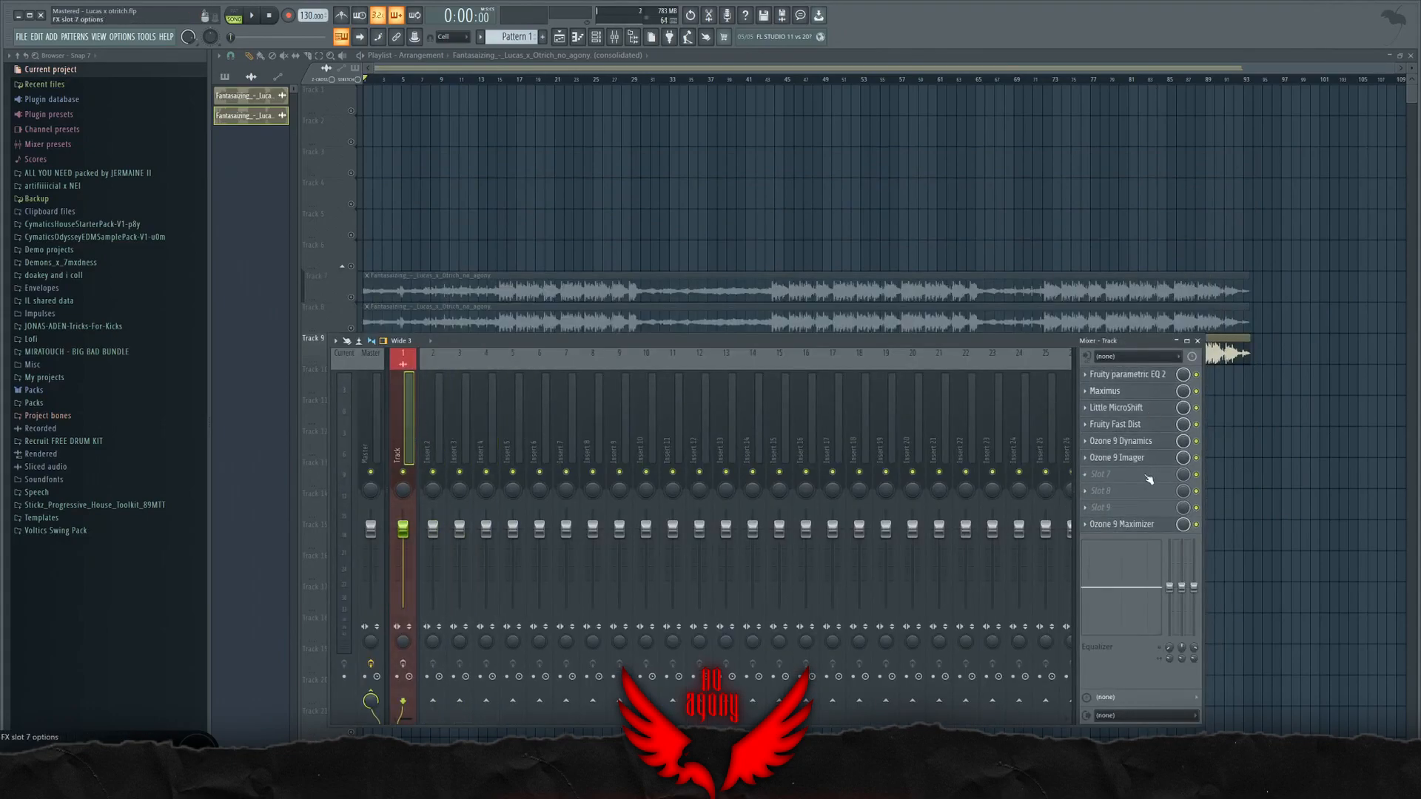
drag(941, 344, 952, 401)
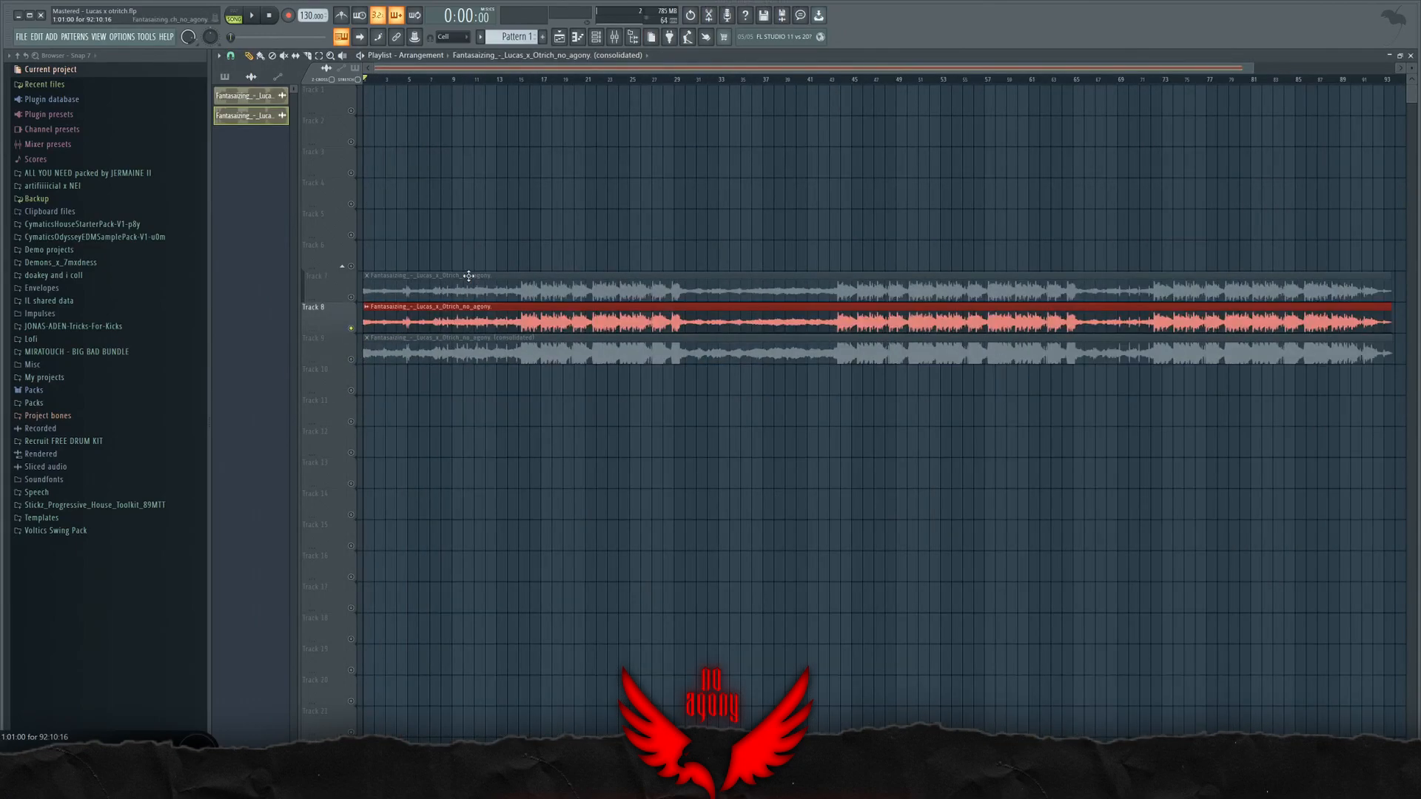
Step: Play the audio clip on Track 8 through its first loud section and stop playback
scroll(517, 204, up, 2)
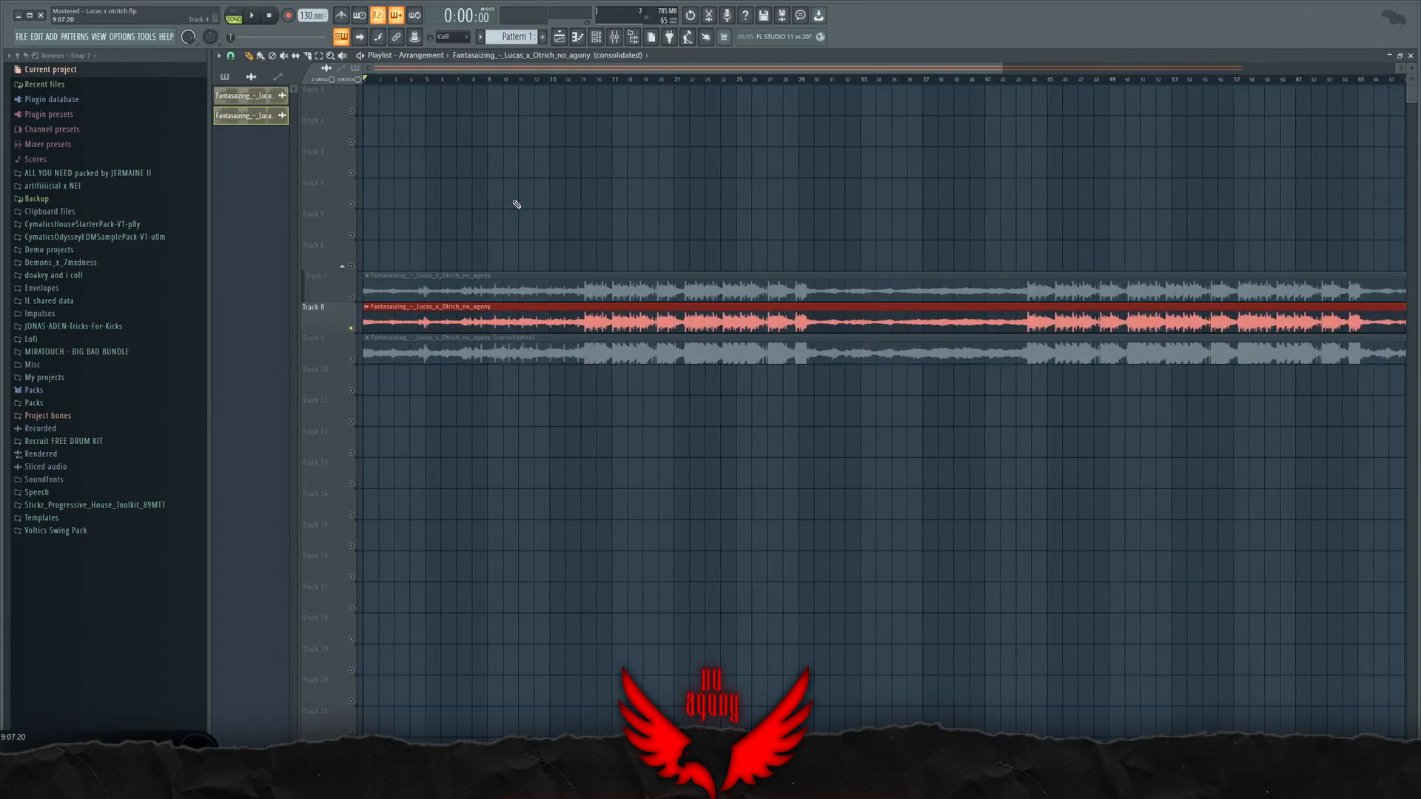
scroll(536, 217, up, 3)
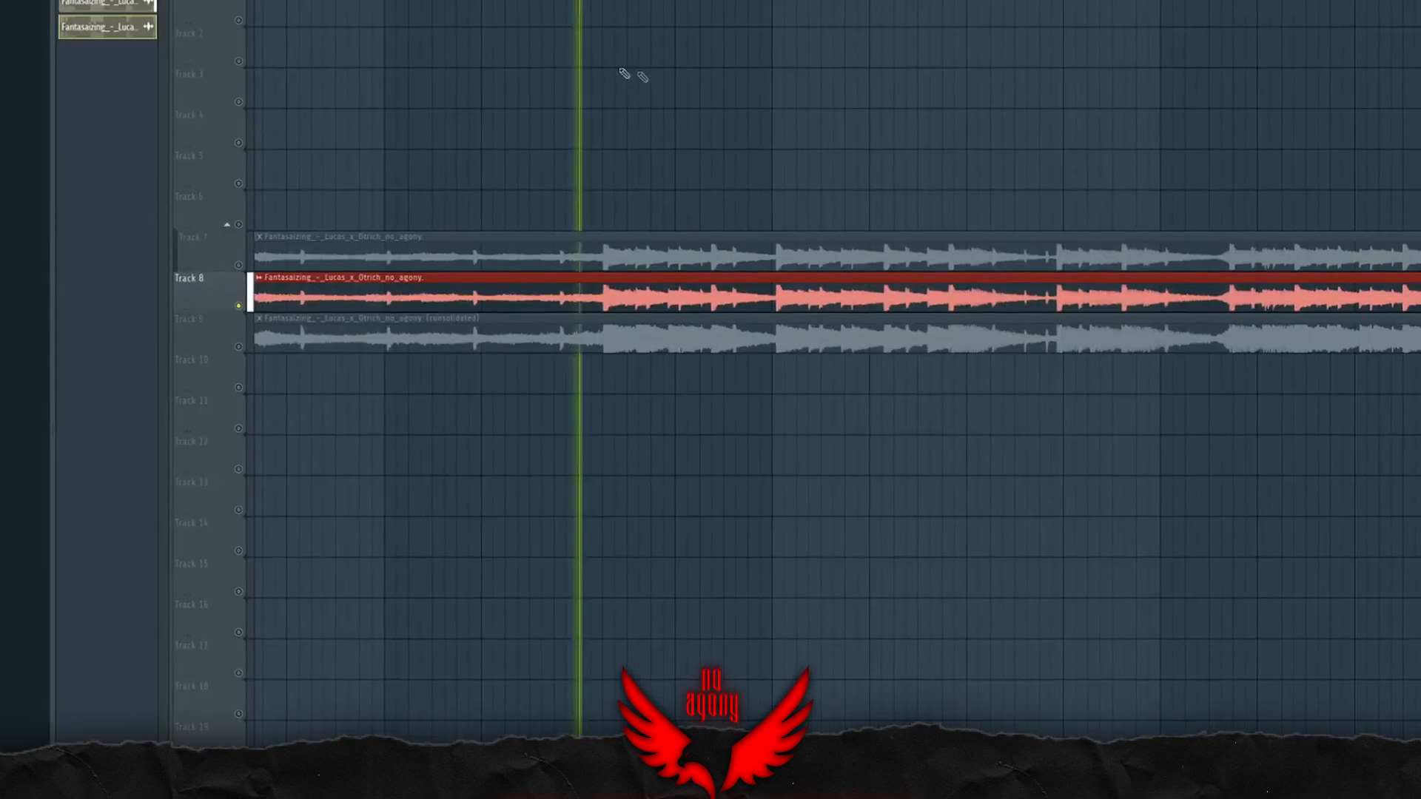
scroll(1080, 326, down, 2)
scroll(1140, 325, up, 3)
scroll(999, 324, down, 3)
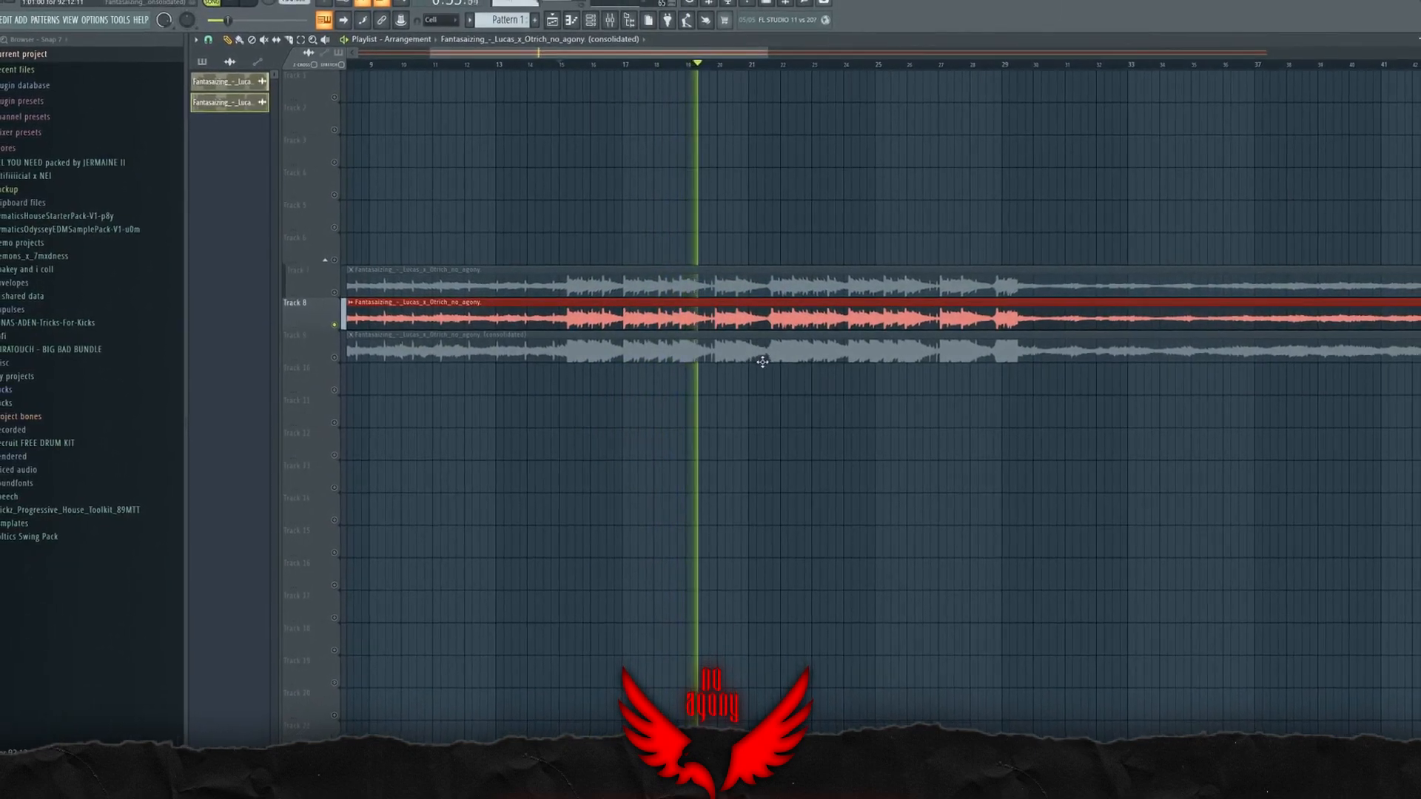
key(space)
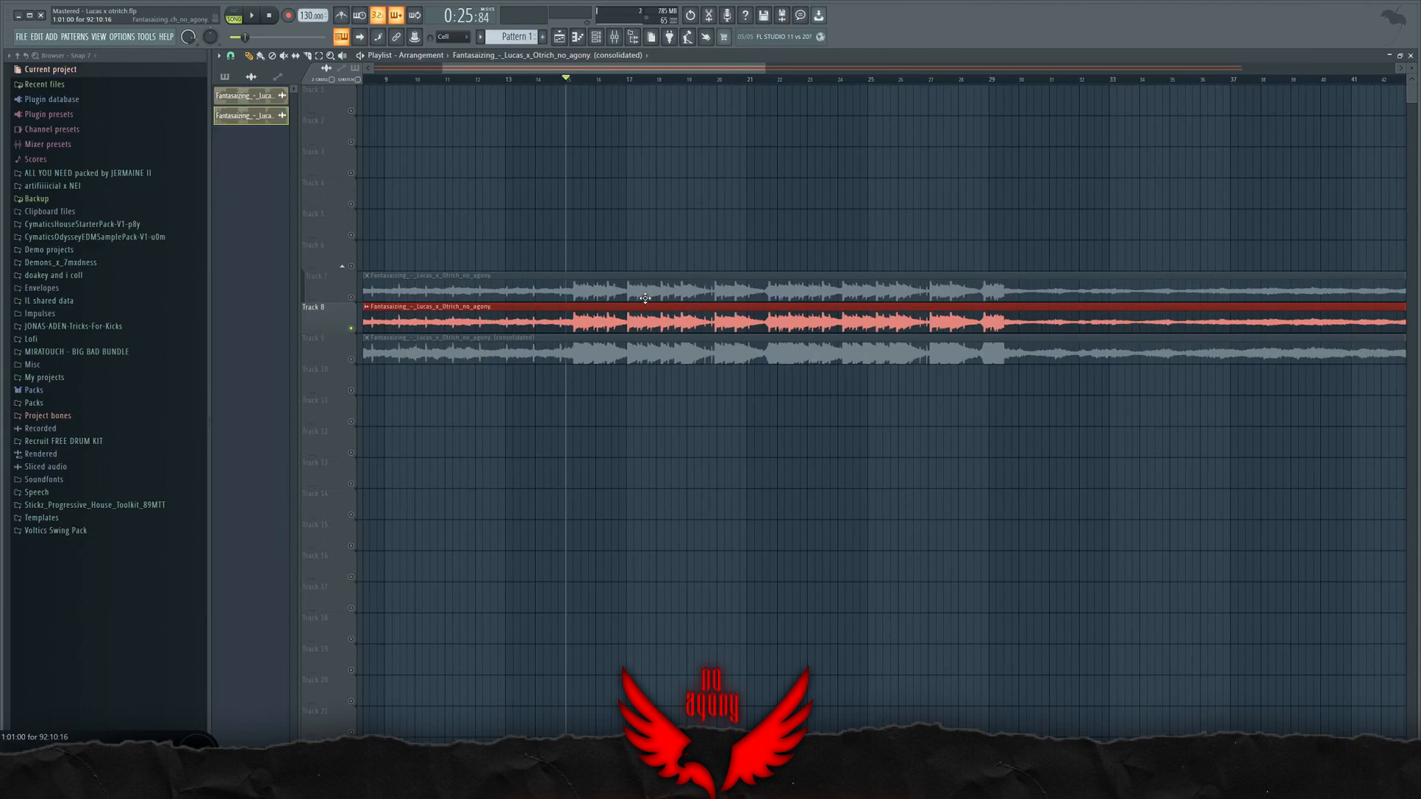
Step: Open Fruity parametric EQ 2 from the Track insert's effect chain and enlarge its window to examine the bands
click(614, 37)
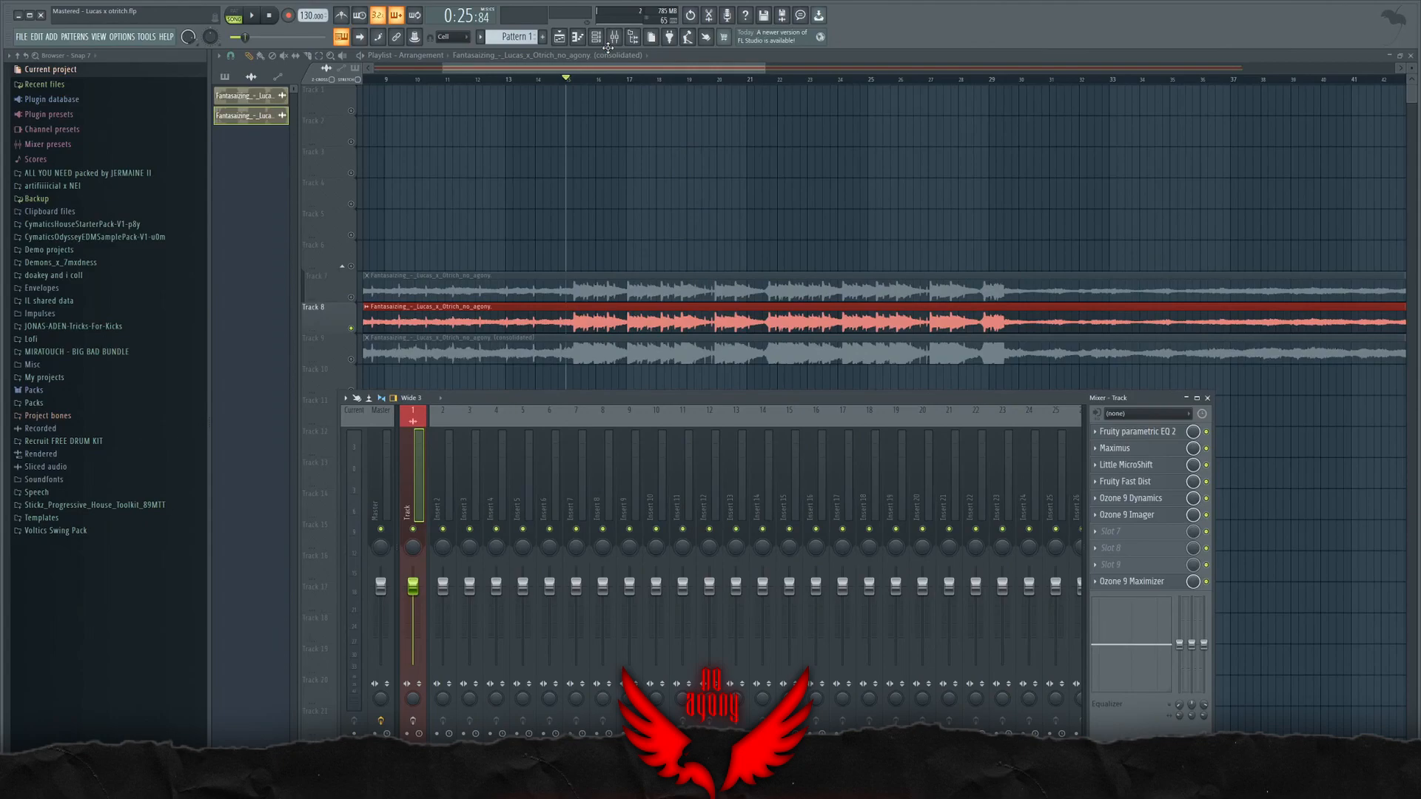
scroll(764, 263, down, 3)
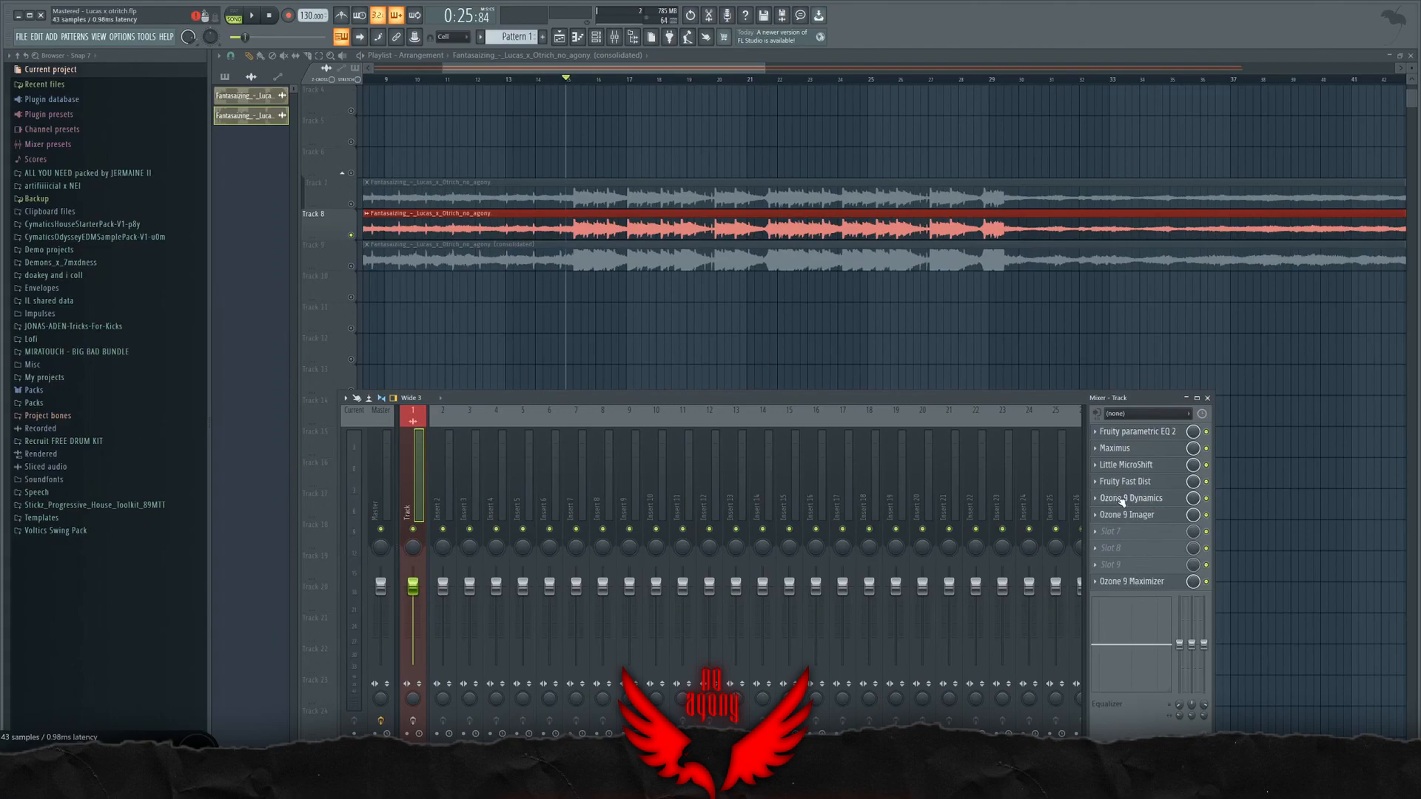
click(1129, 432)
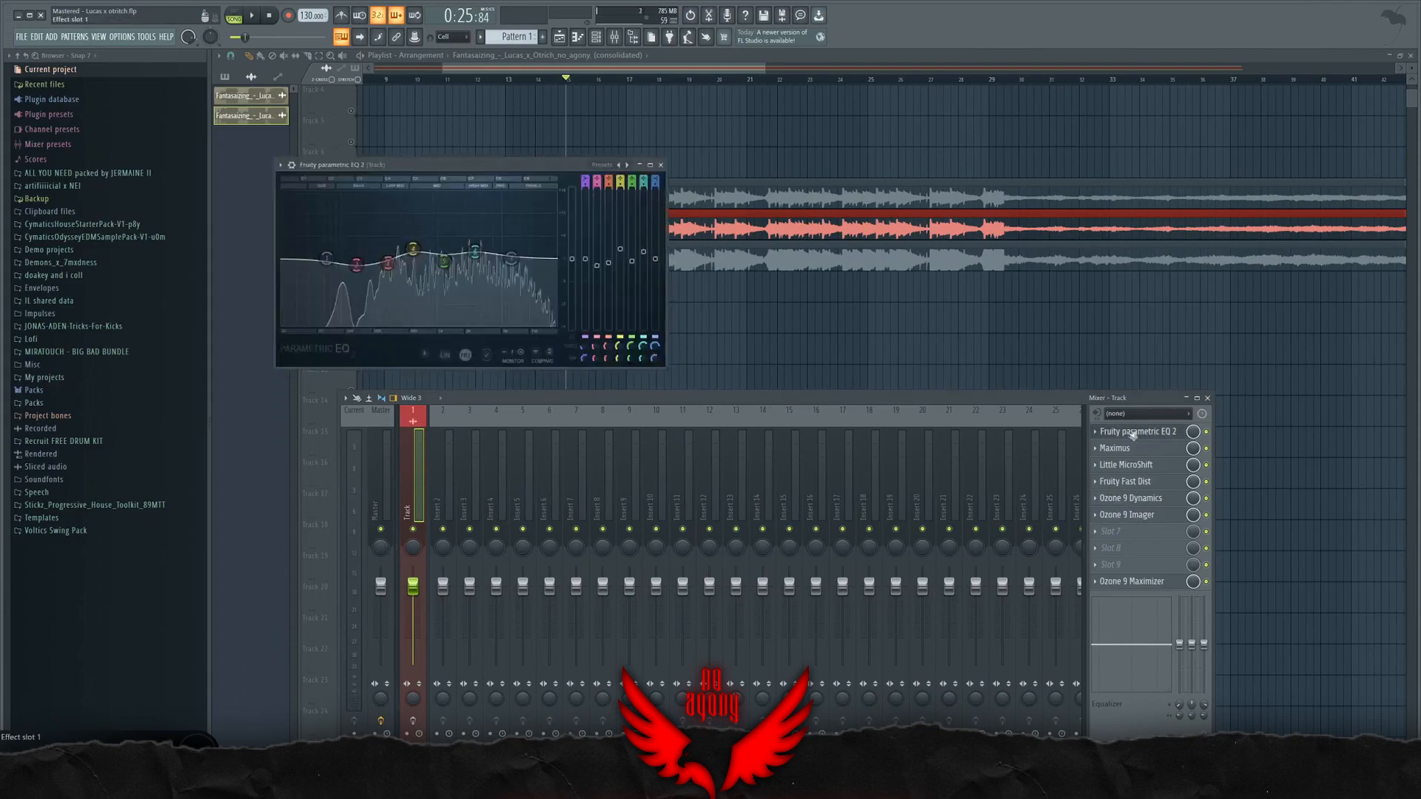
drag(446, 169, 514, 159)
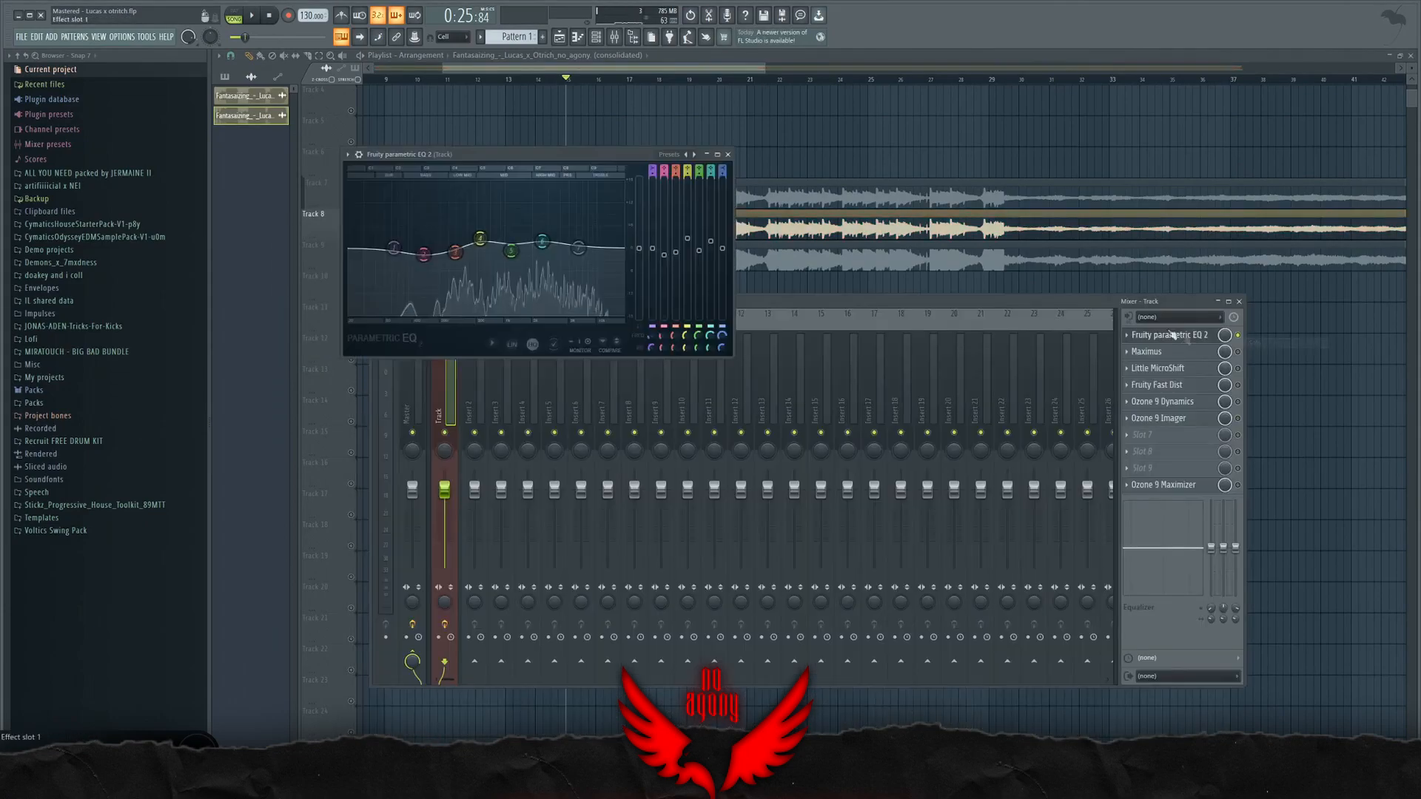
drag(733, 357, 1038, 462)
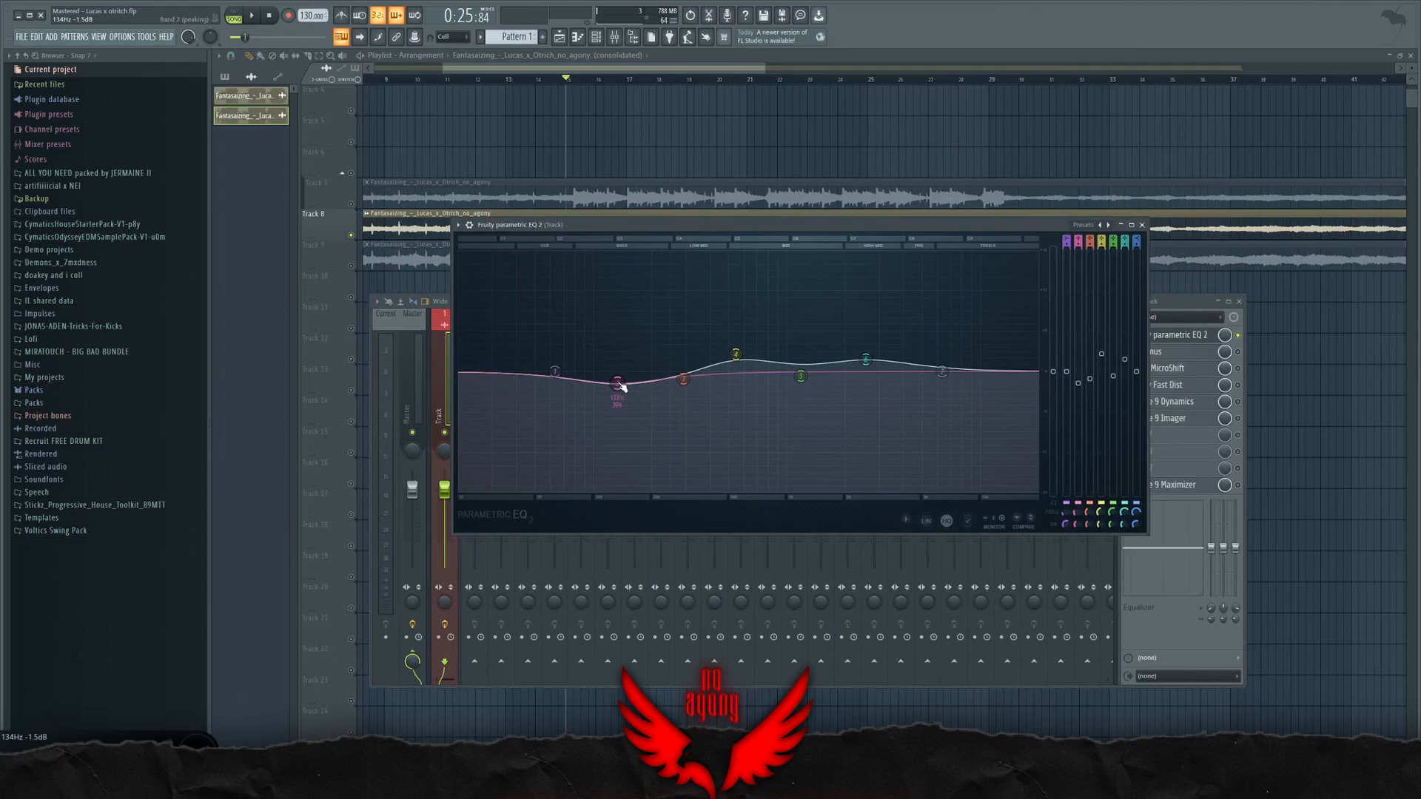
drag(621, 386, 627, 403)
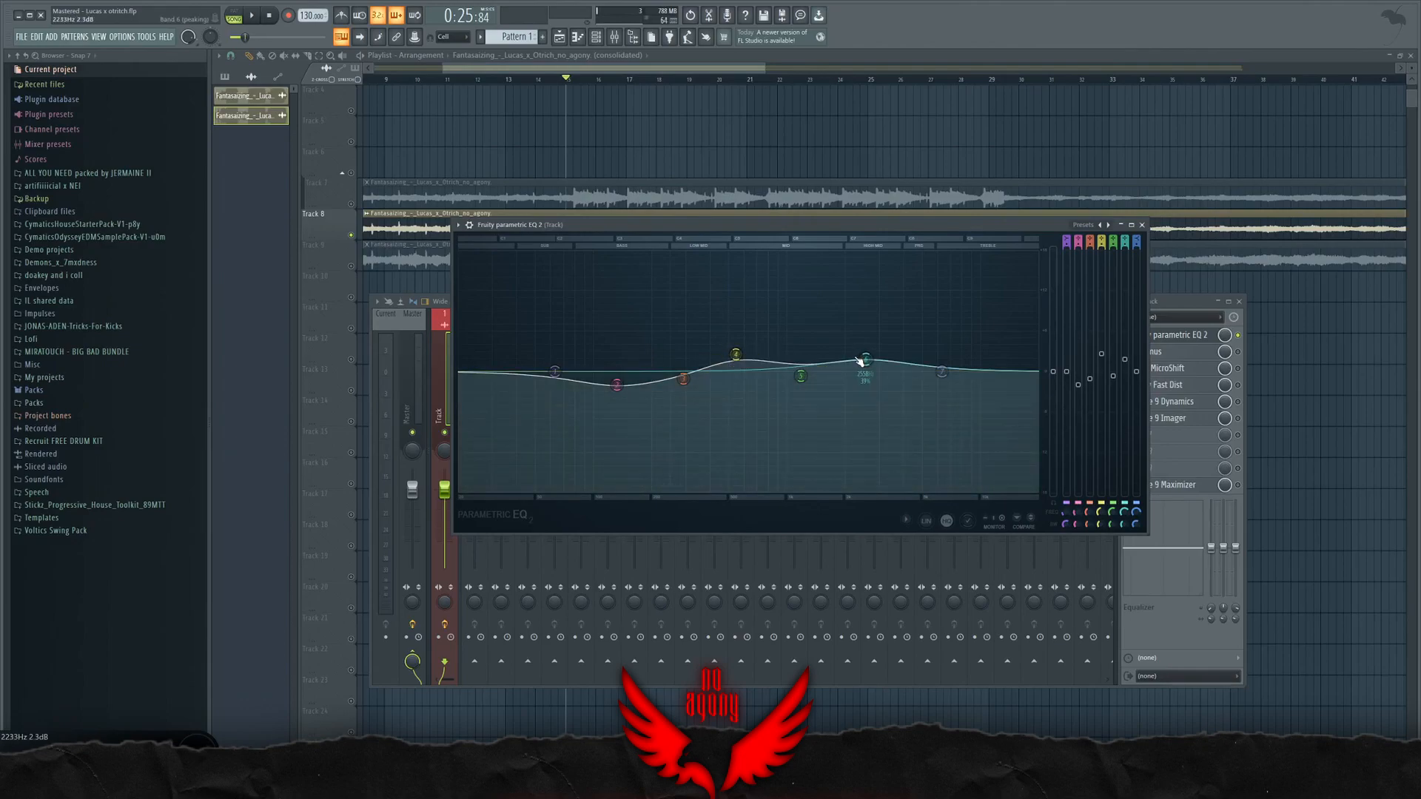
Step: Play the song while switching Fruity parametric EQ 2 off and on to compare the sound, and stop playback
key(space)
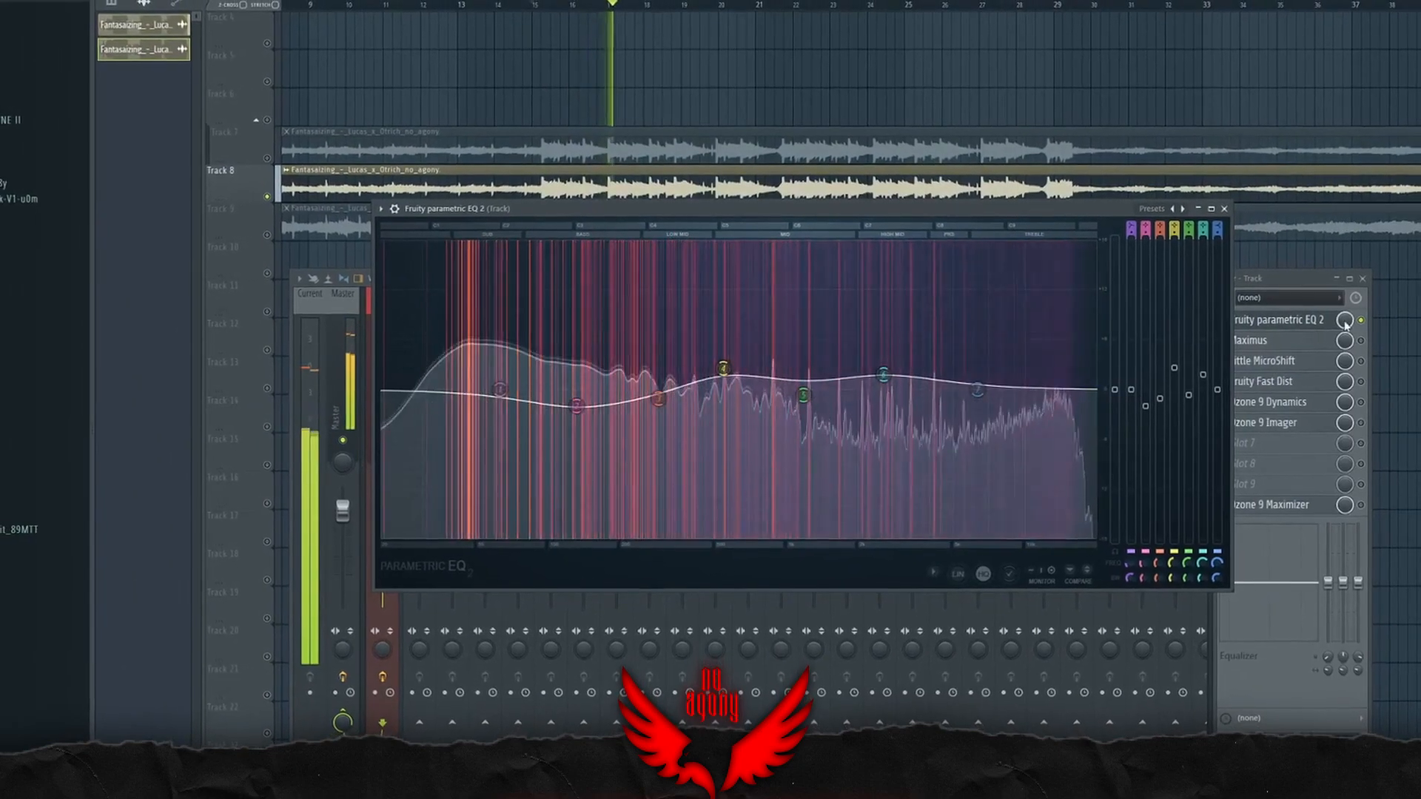
click(1360, 320)
drag(958, 208, 936, 210)
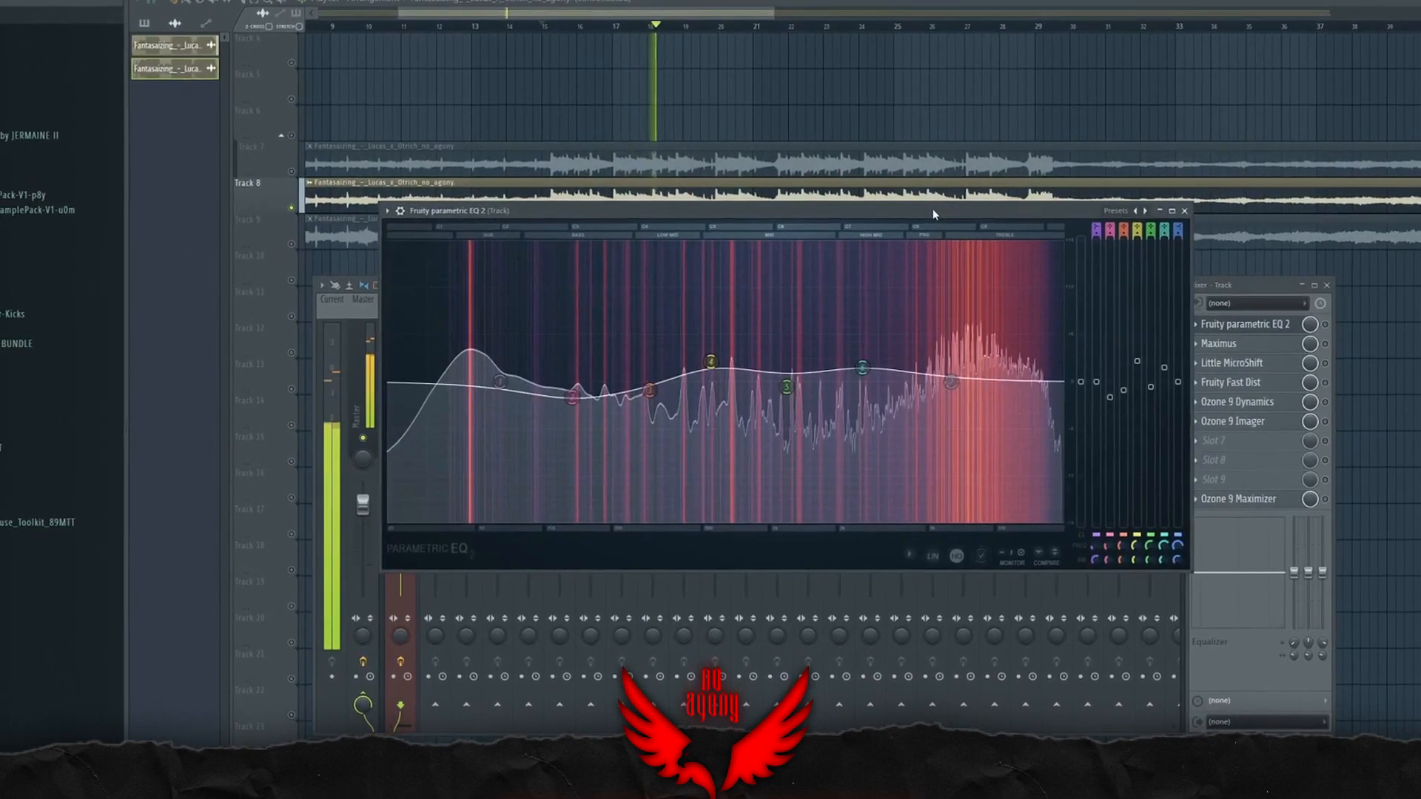
click(1324, 324)
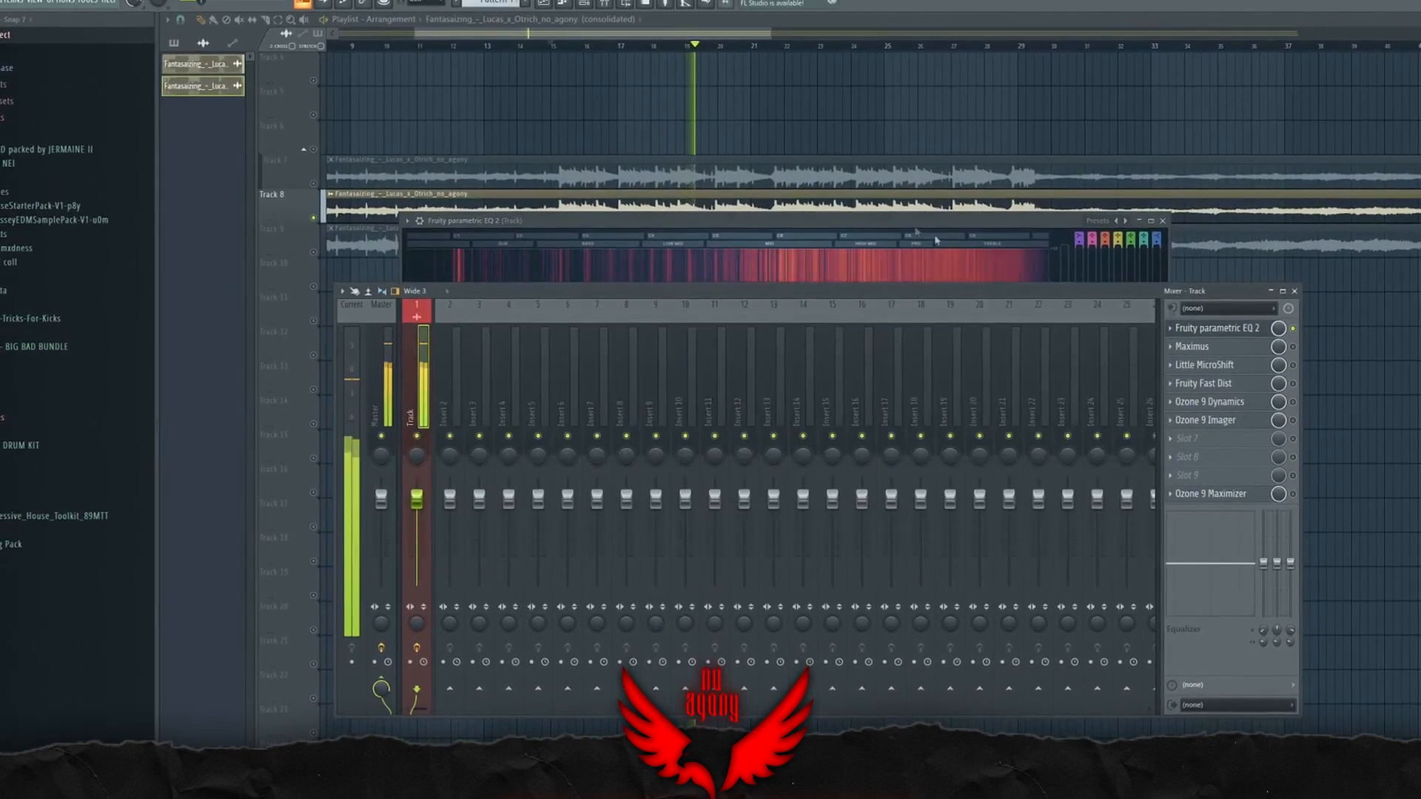
click(936, 241)
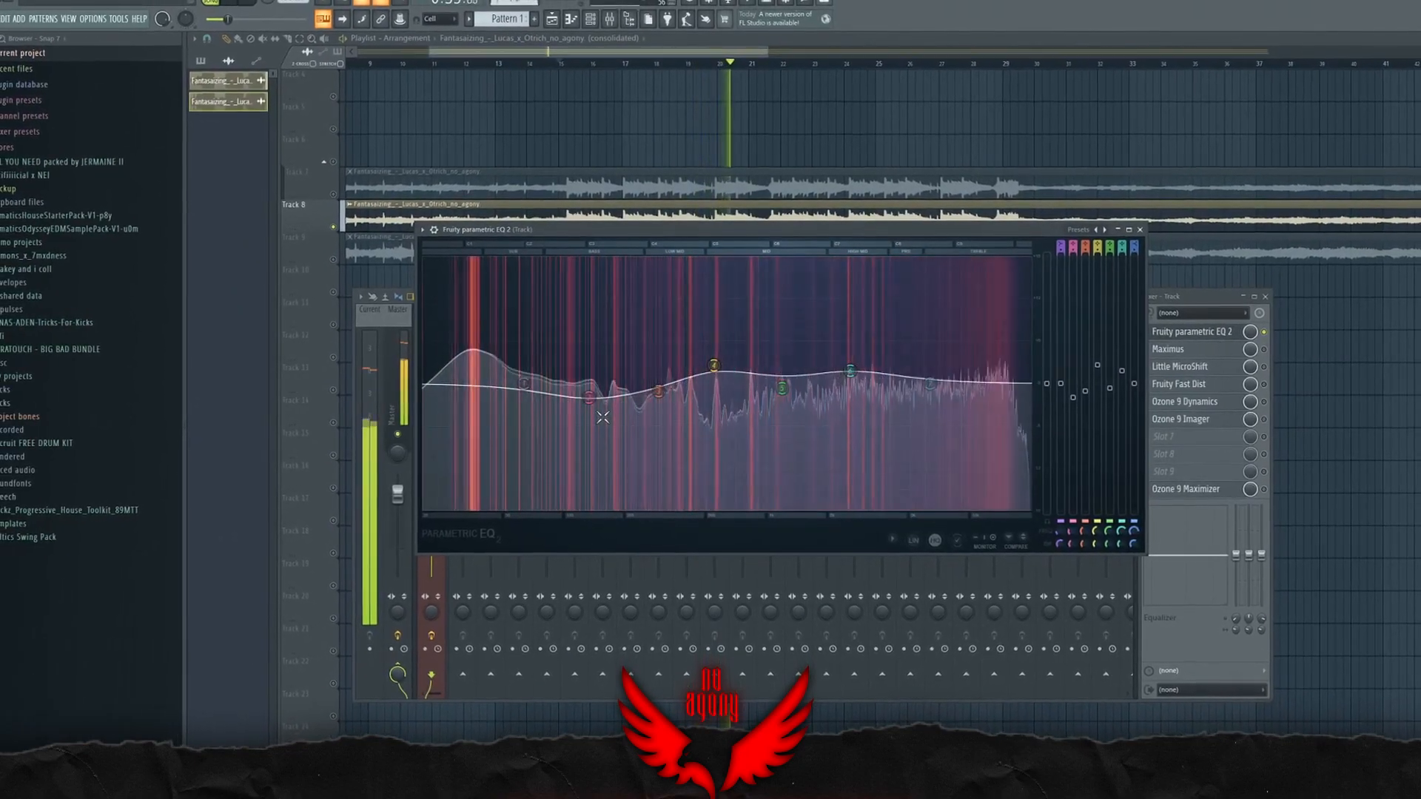
key(space)
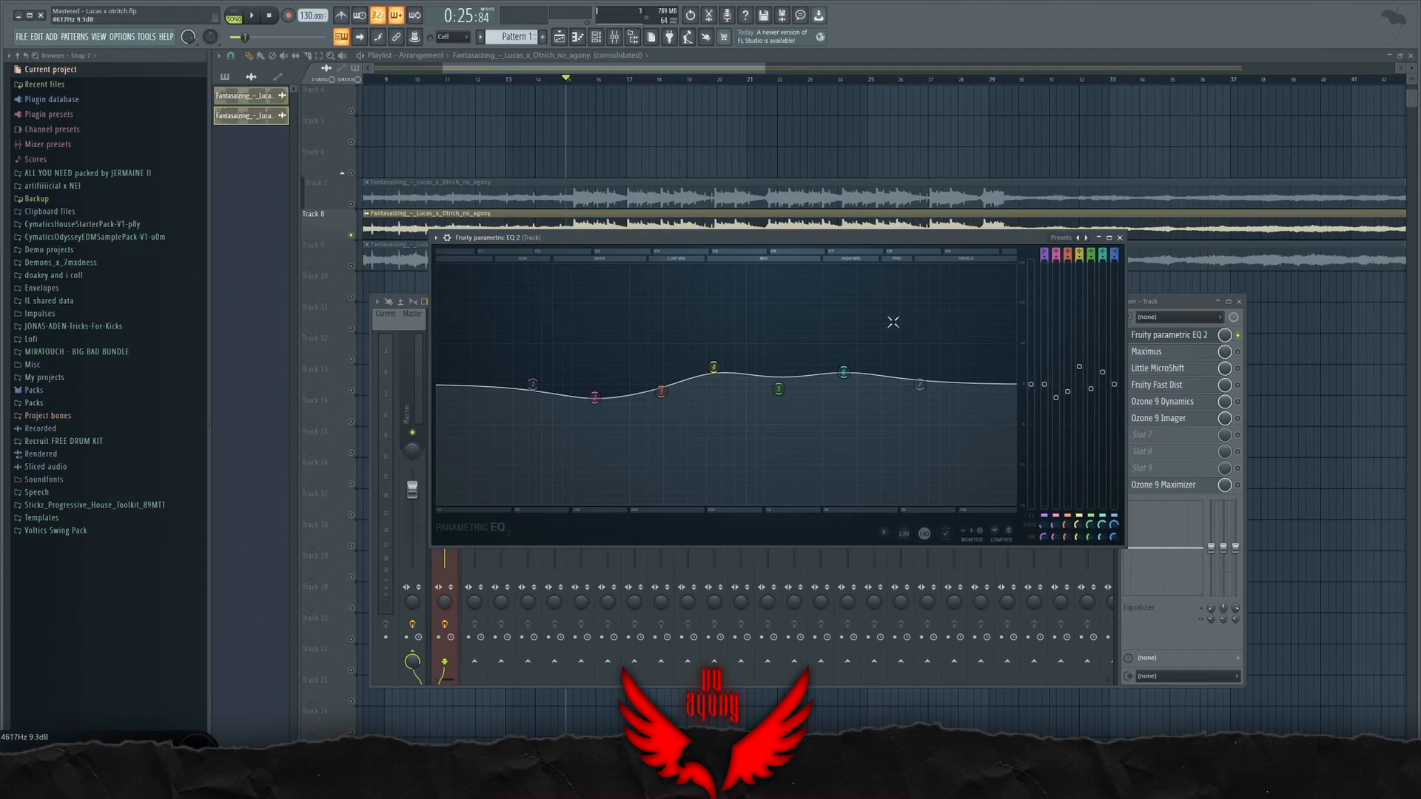
Step: Lower the gain of EQ band 4 slightly and close the equalizer
drag(714, 367, 712, 372)
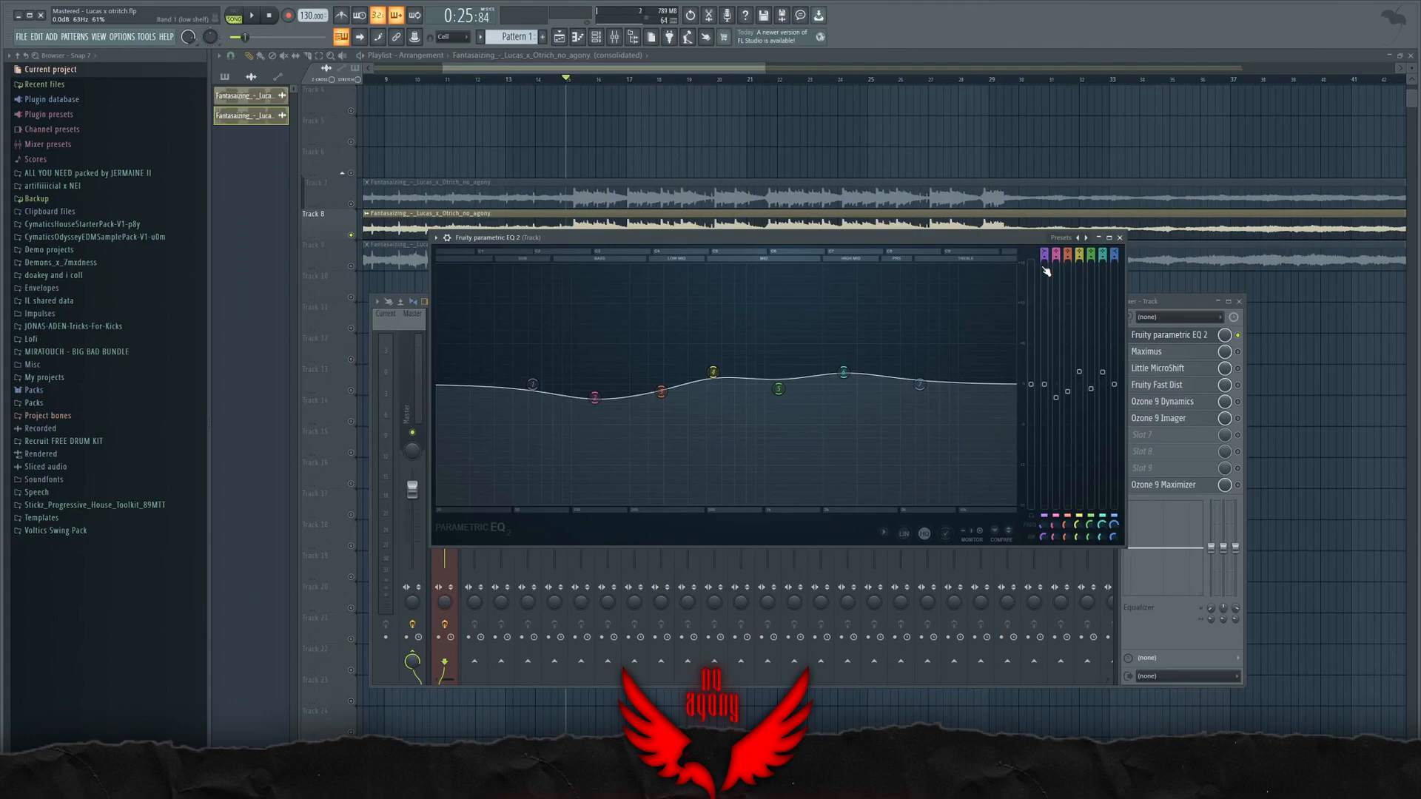
click(1195, 334)
Step: Open Maximus from the Track insert's effect chain, resize its window and place it over the mixer
click(1193, 353)
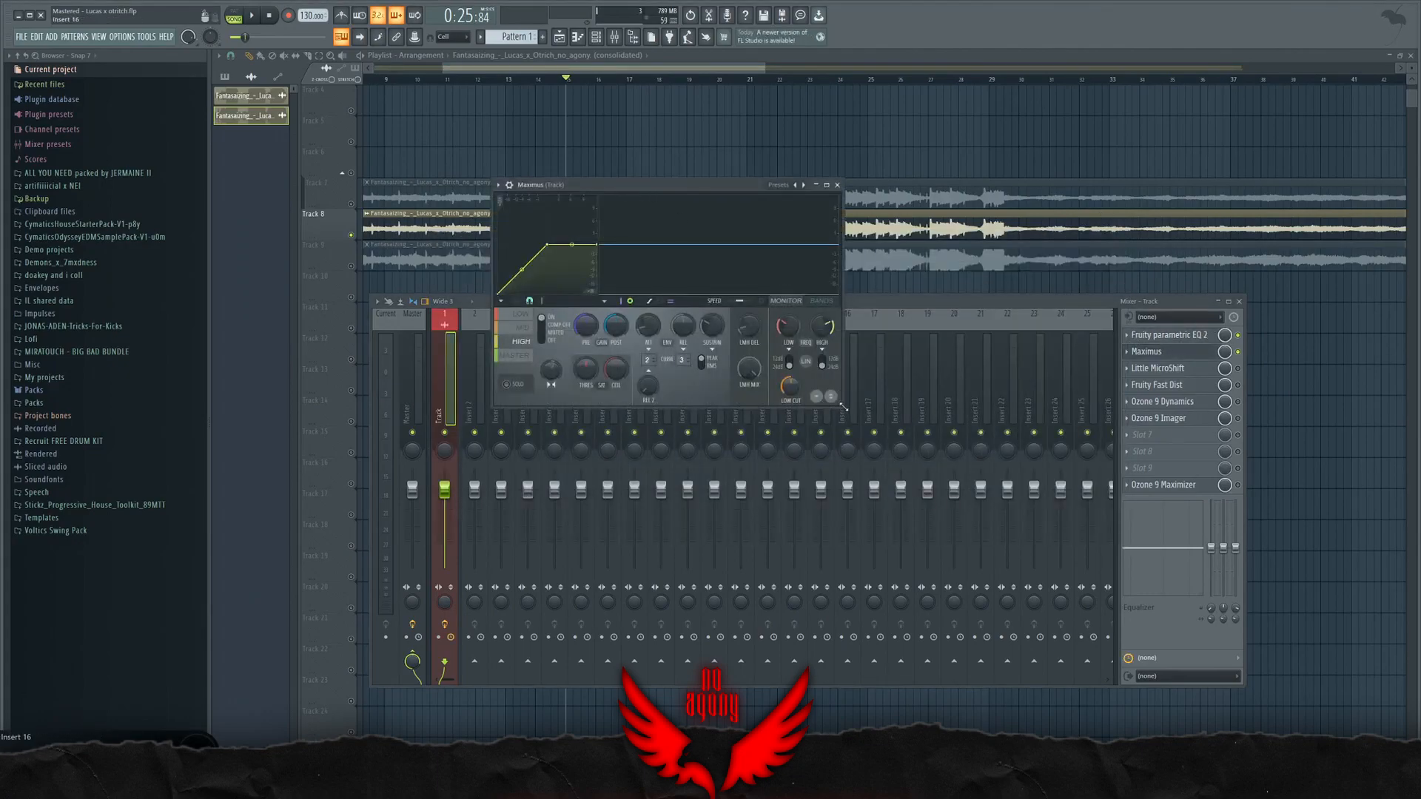
drag(972, 500, 1128, 589)
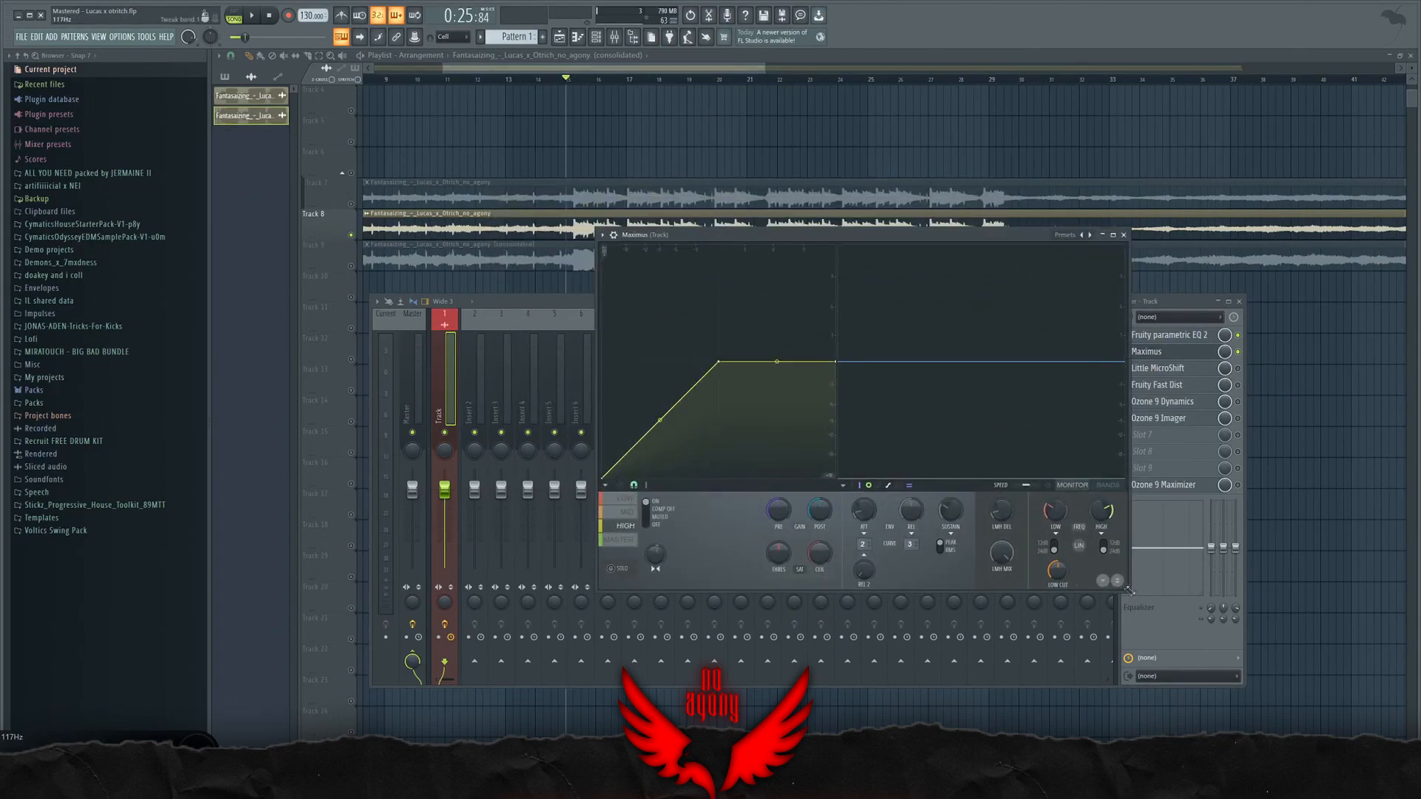
click(1128, 590)
click(1153, 354)
drag(1126, 591, 1197, 474)
drag(902, 235, 831, 77)
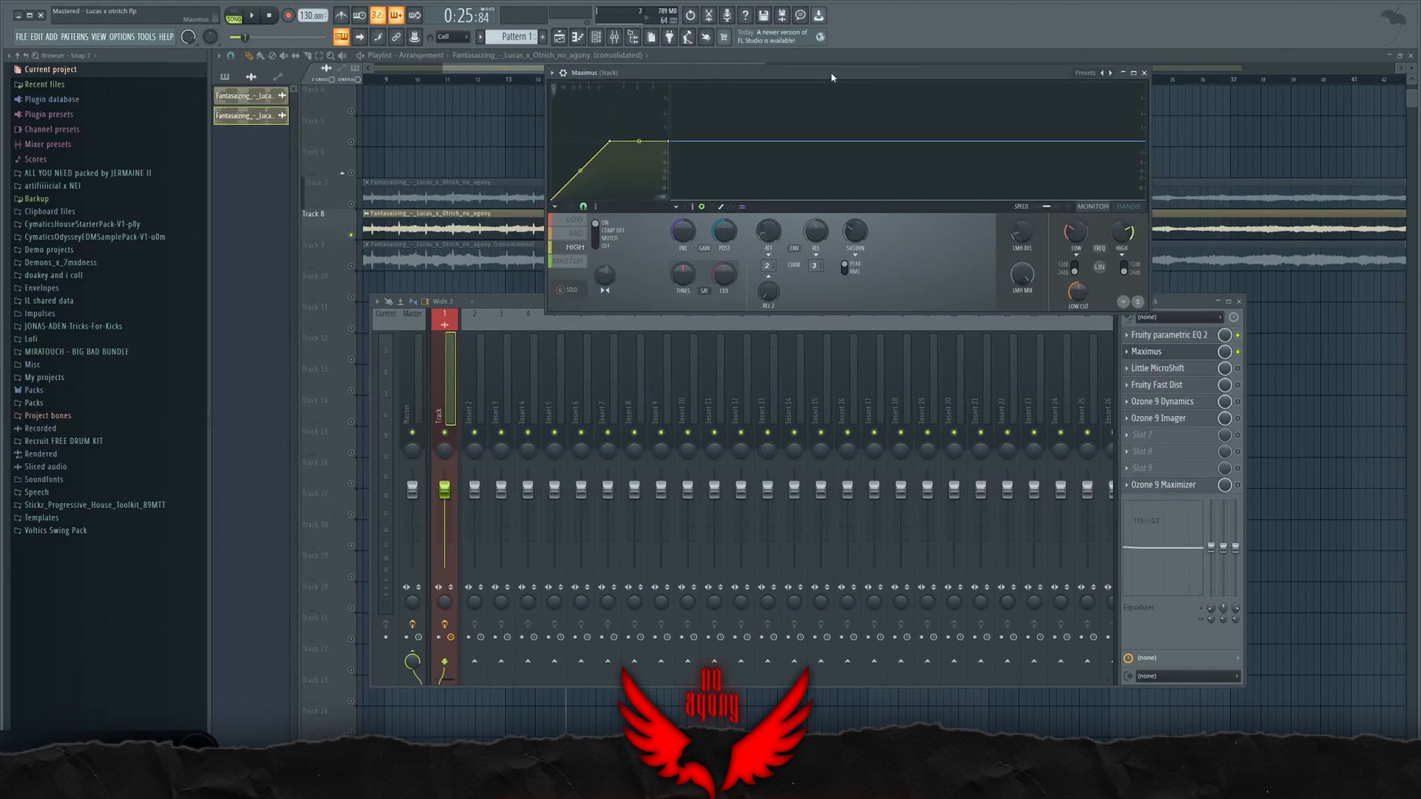
drag(831, 77, 824, 248)
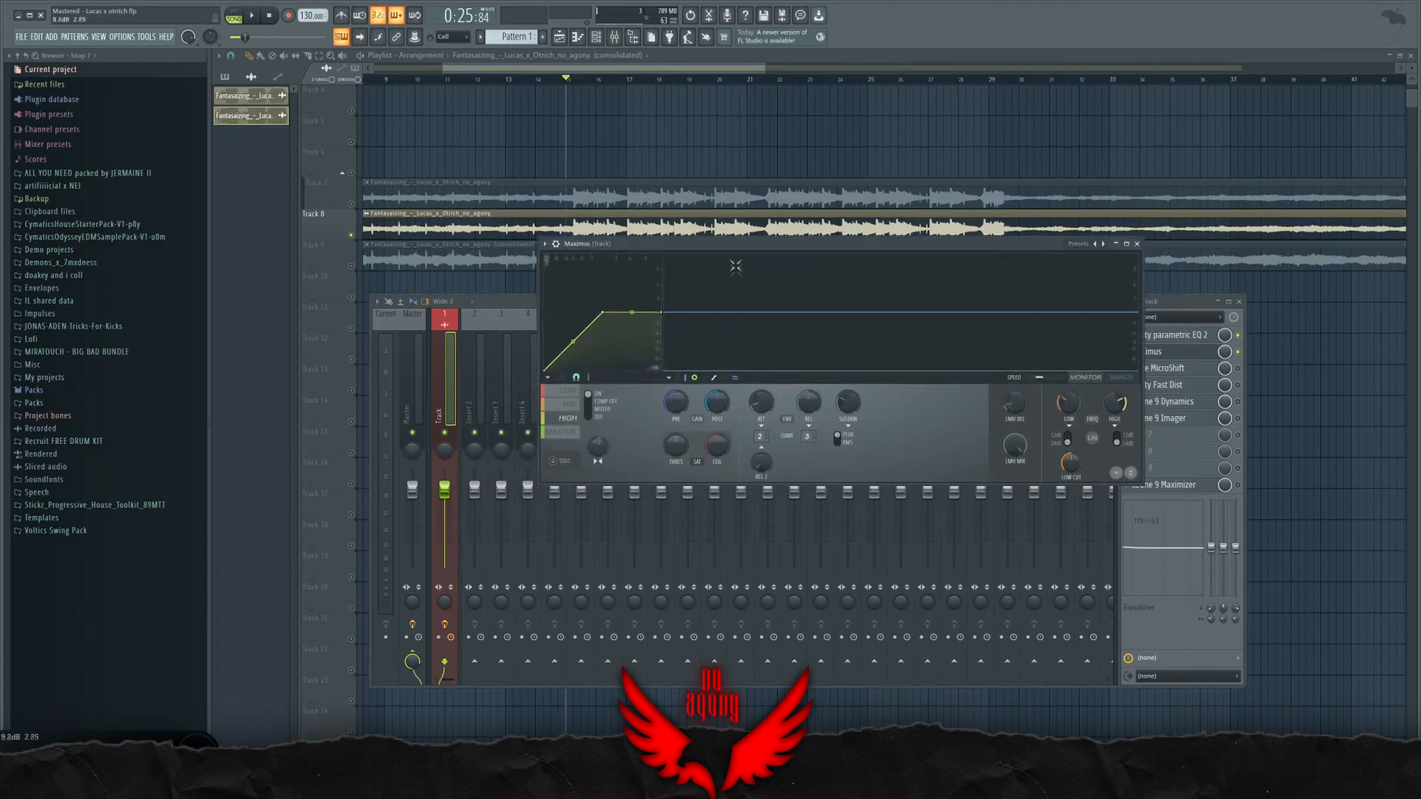
Step: Look through the Maximus bands, return to the LOW band and adjust its stereo separation
click(567, 391)
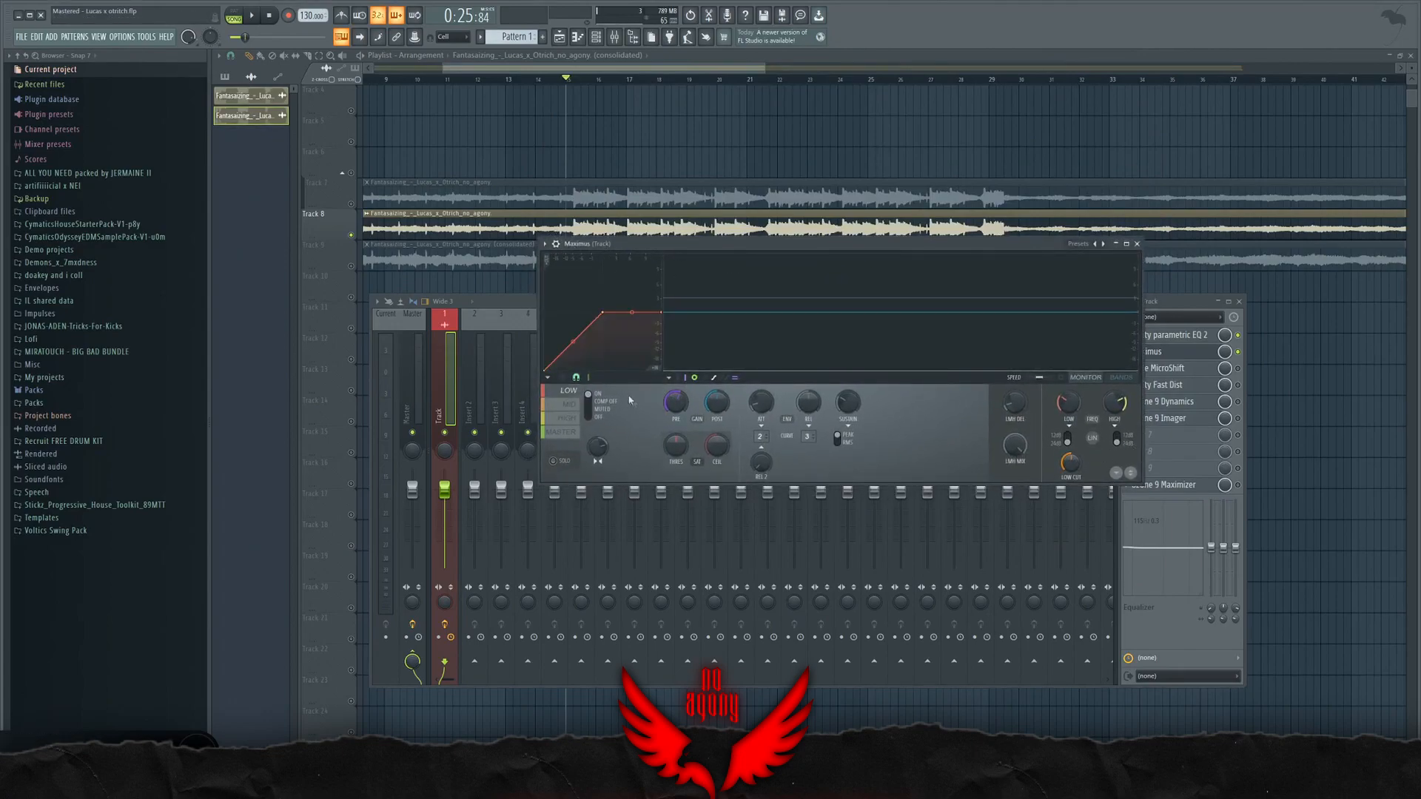
click(568, 419)
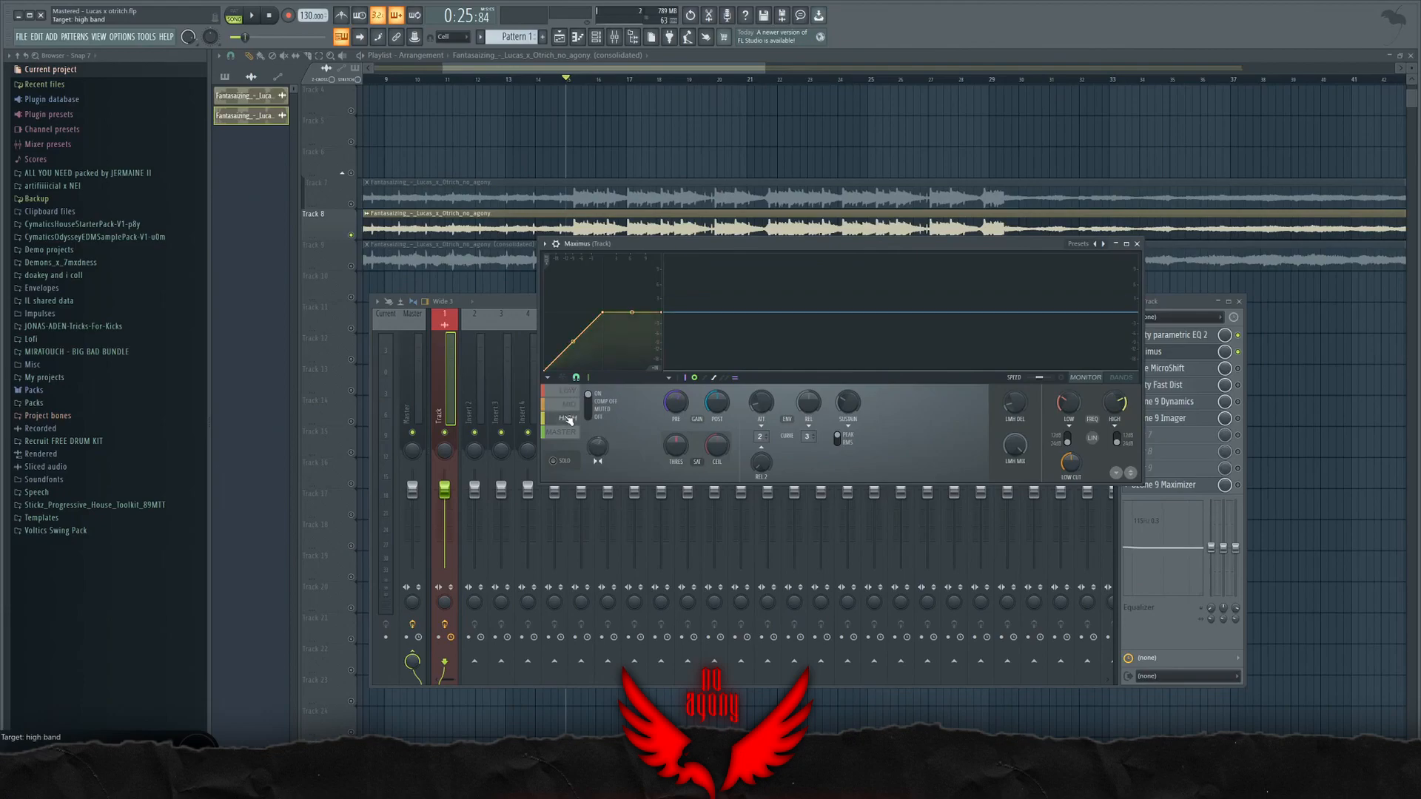
click(568, 391)
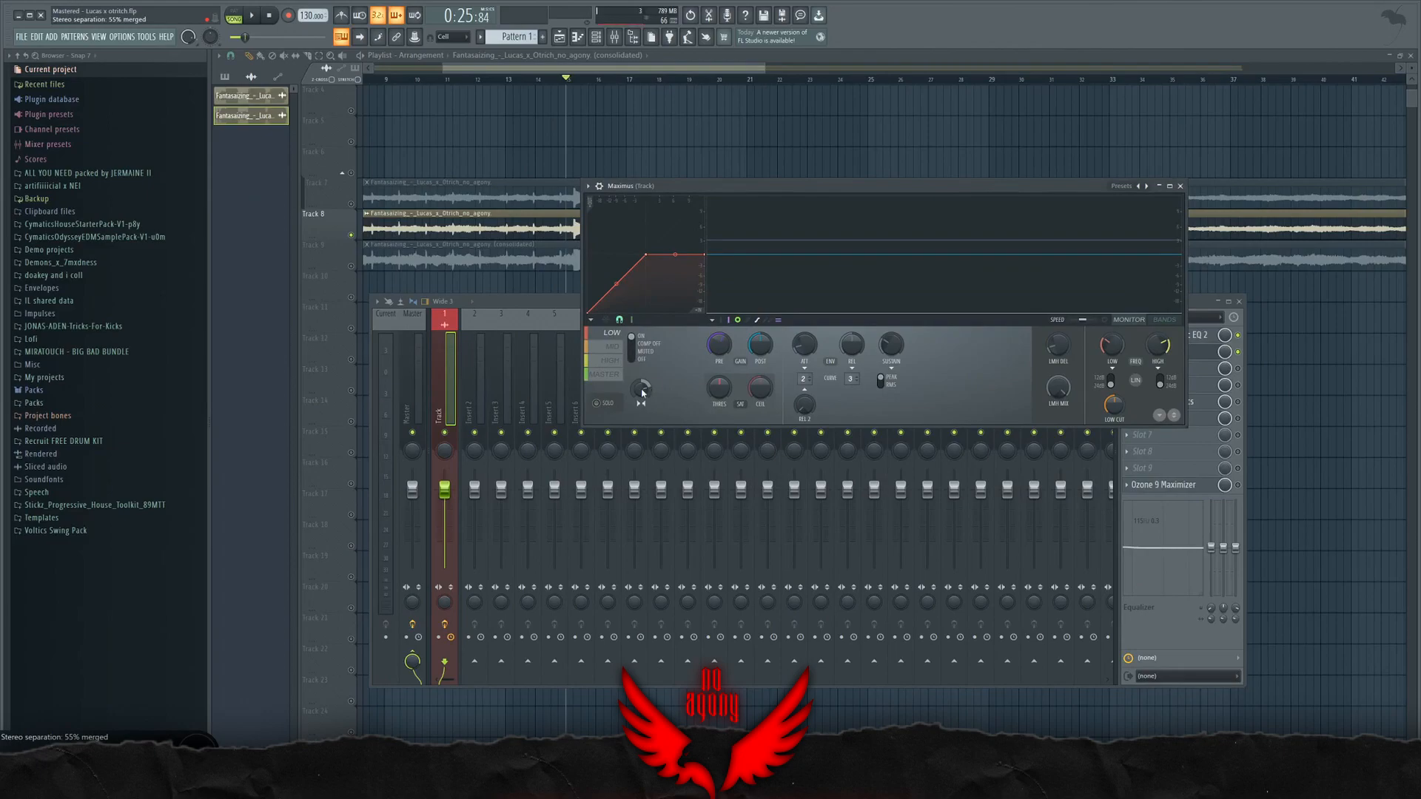
drag(642, 395, 642, 373)
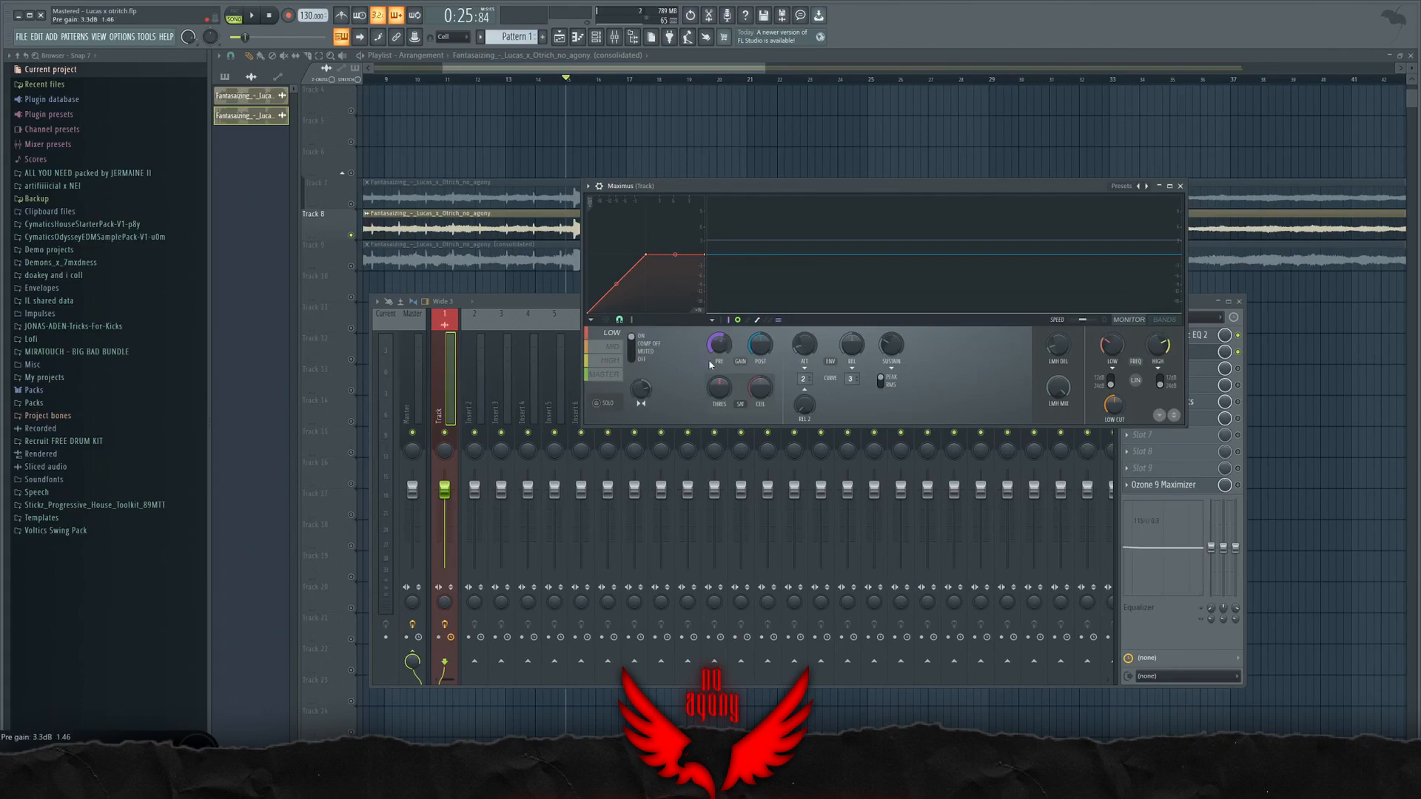
Step: Play the soloed LOW band, compare it at 100% separated and set its stereo separation to 60% merged
drag(700, 197, 710, 229)
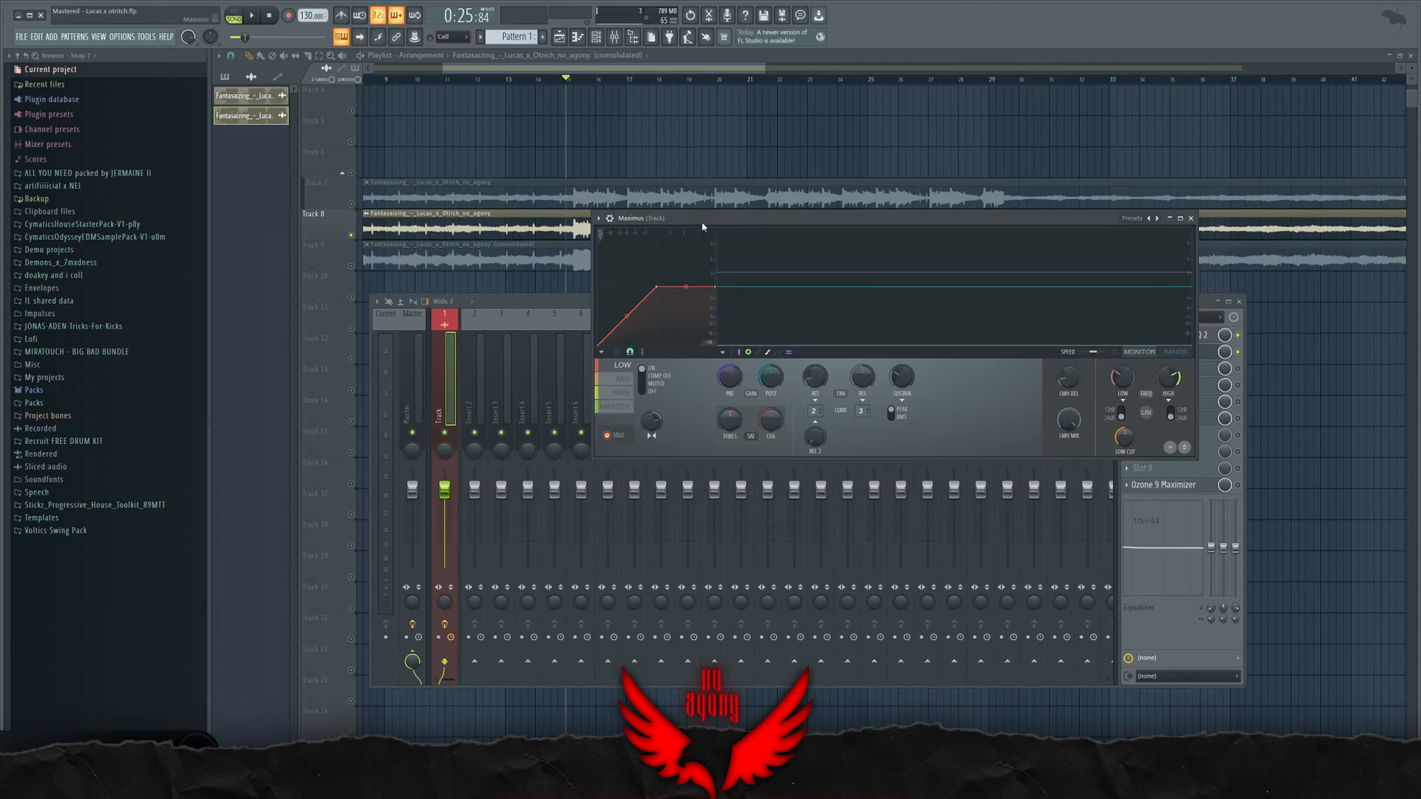
key(space)
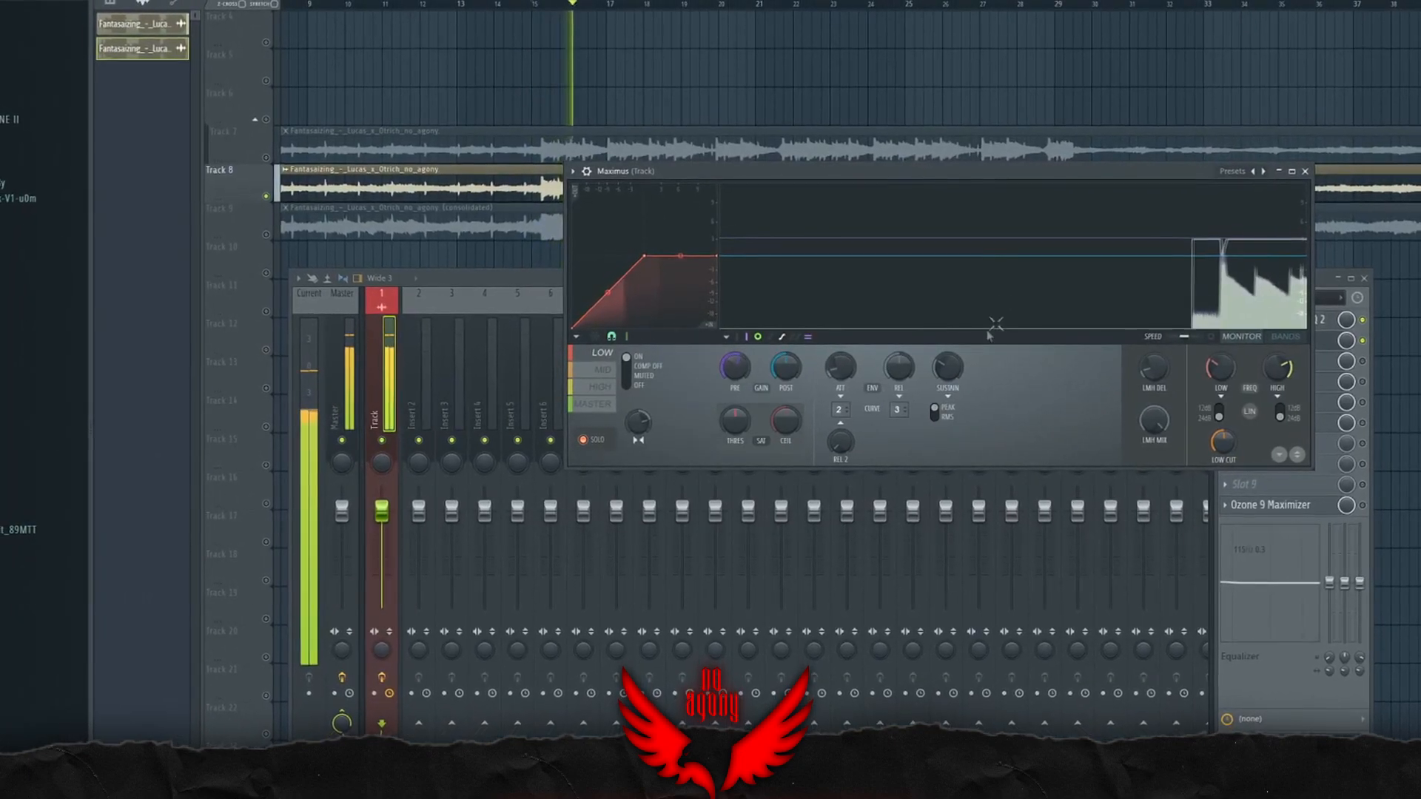
drag(891, 174, 805, 173)
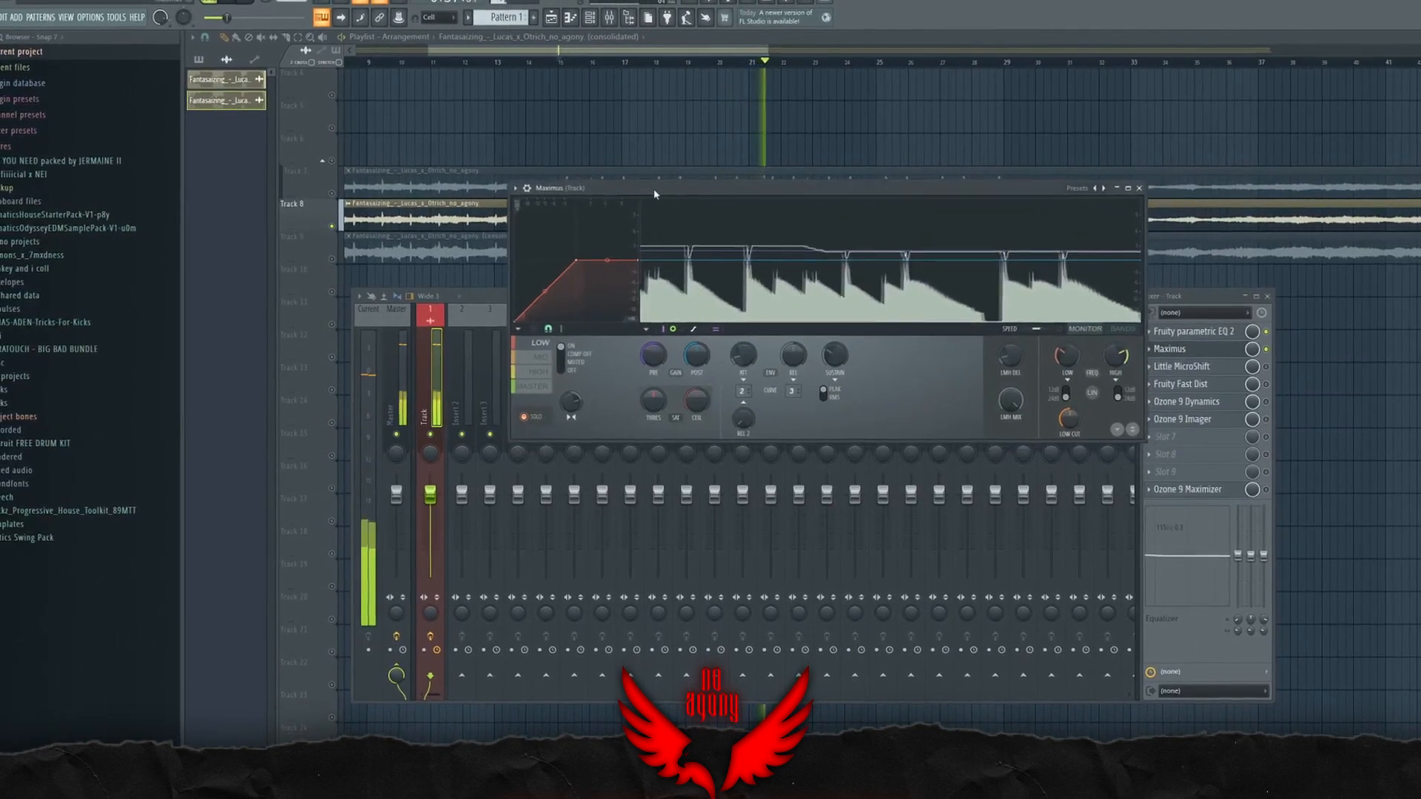
drag(575, 415, 576, 415)
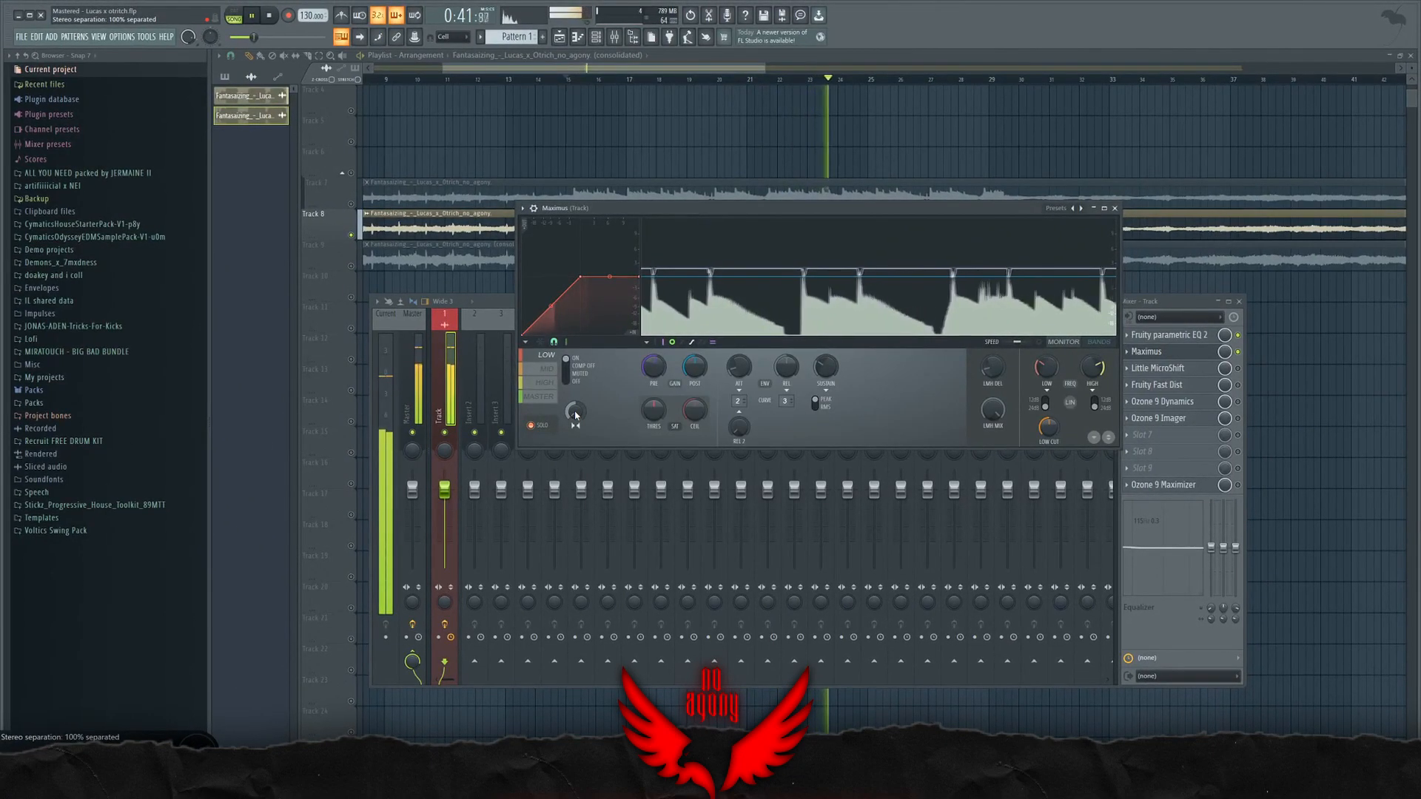
drag(575, 416, 574, 413)
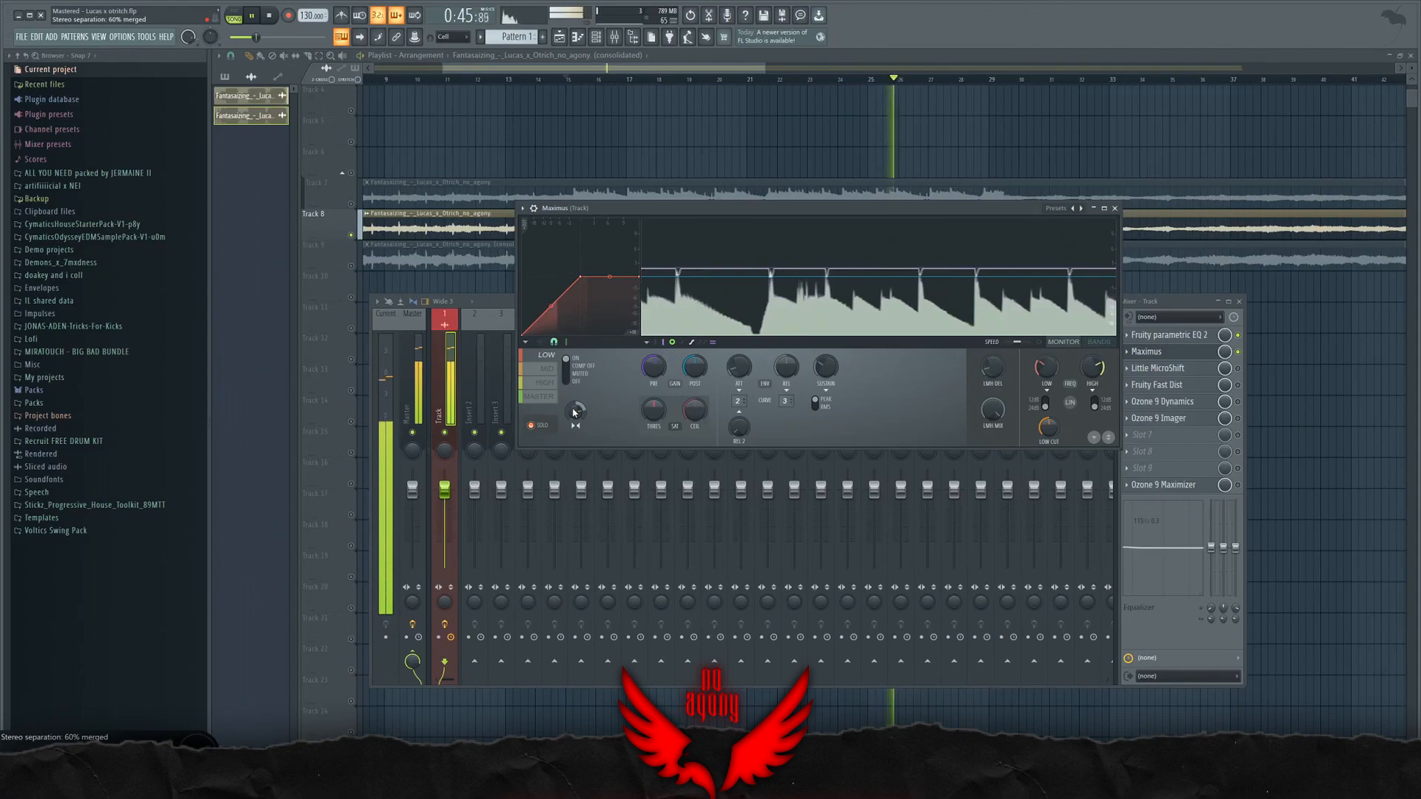
key(space)
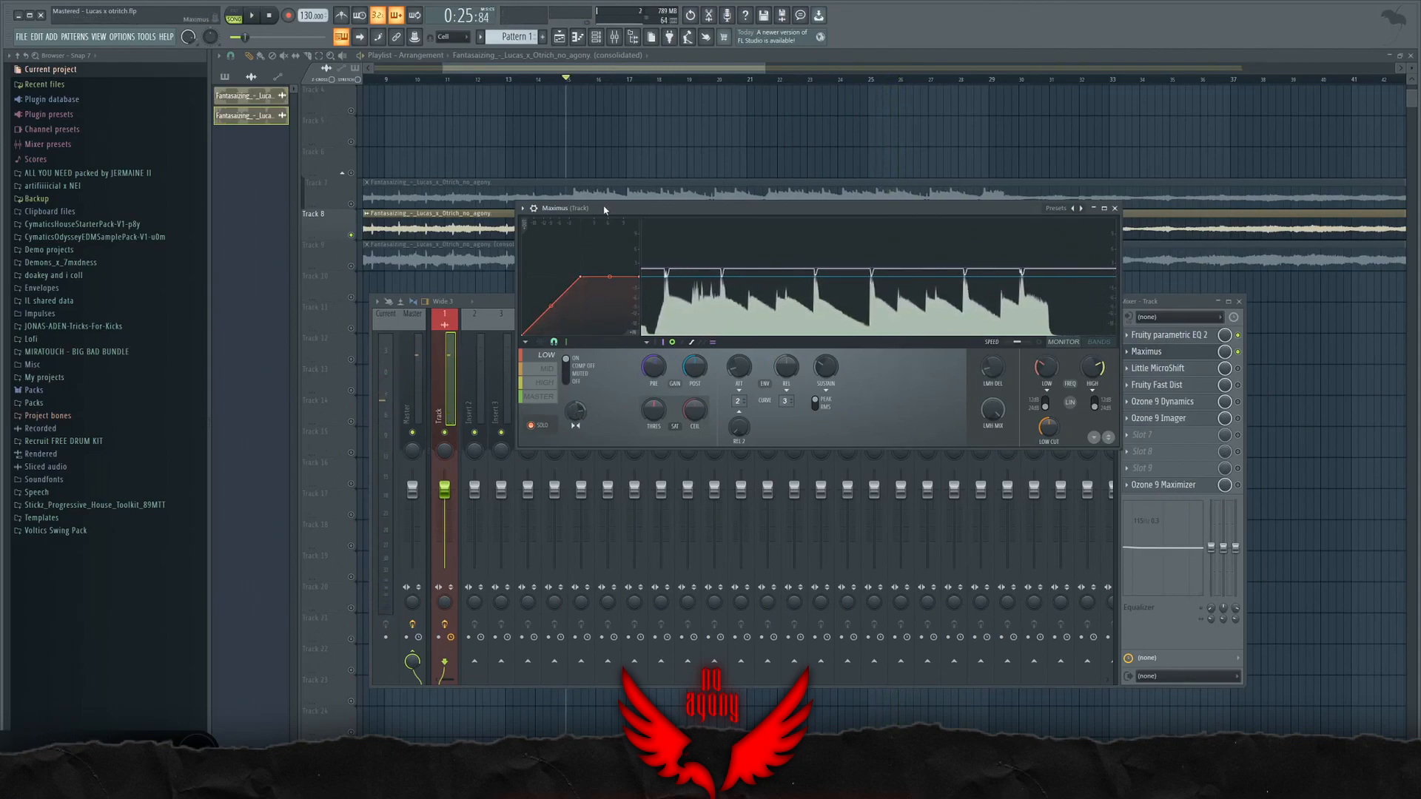
Step: Reposition the Maximus window and select its MID band
drag(696, 290, 738, 282)
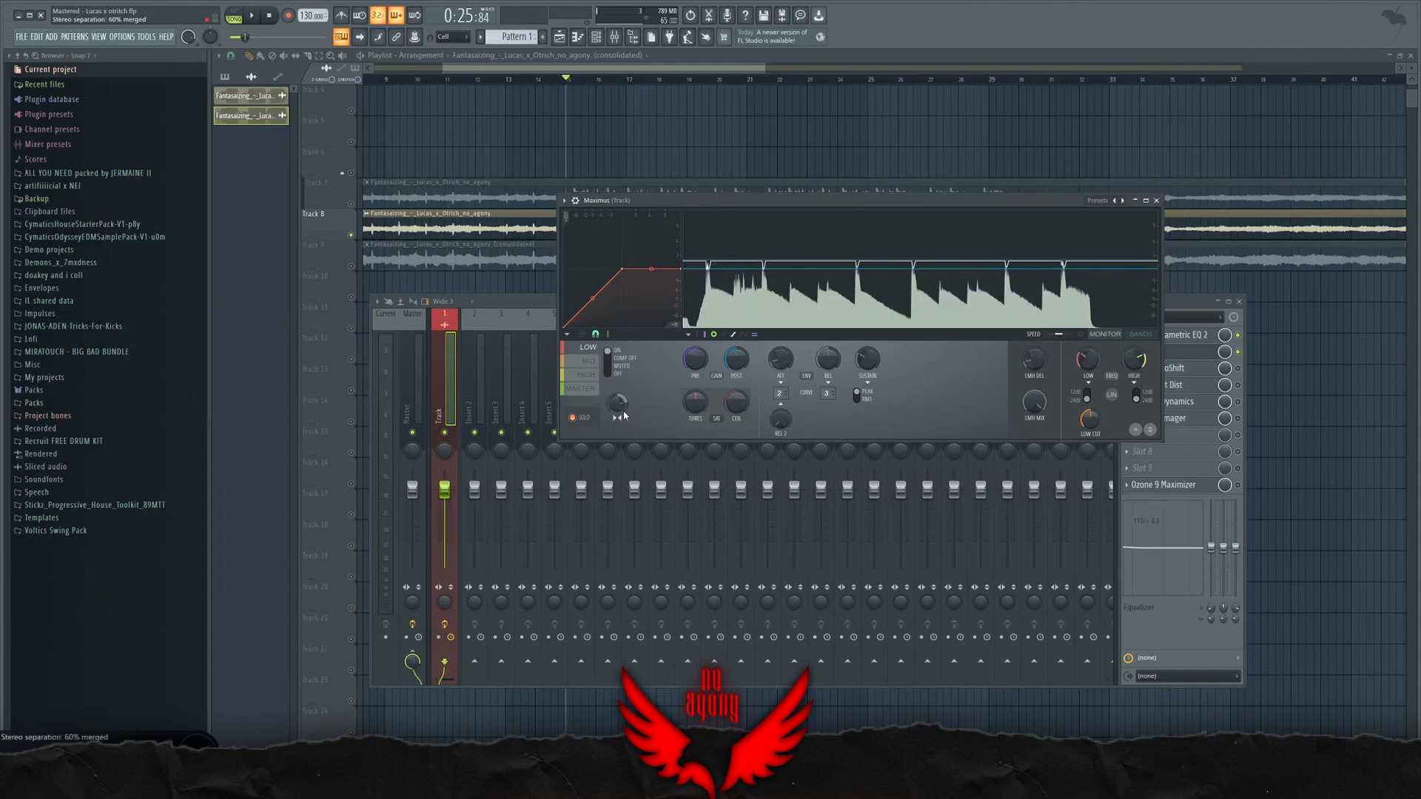
click(592, 362)
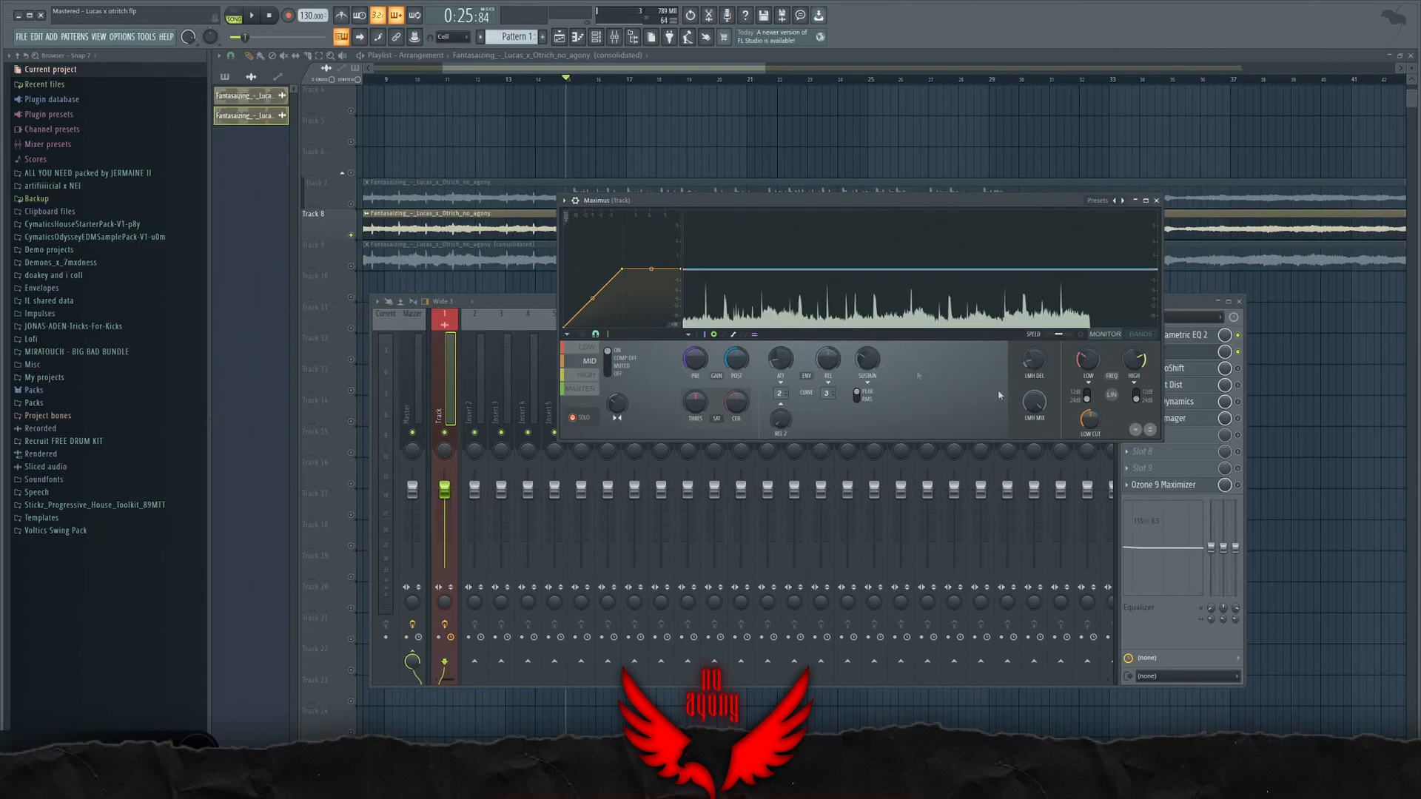
Step: Play the song through Maximus's soloed MID and HIGH bands, review its MASTER band and close the plugin window
mouse_move(610, 353)
mouse_down()
mouse_move(614, 369)
mouse_move(614, 351)
mouse_up()
drag(636, 203, 616, 200)
key(space)
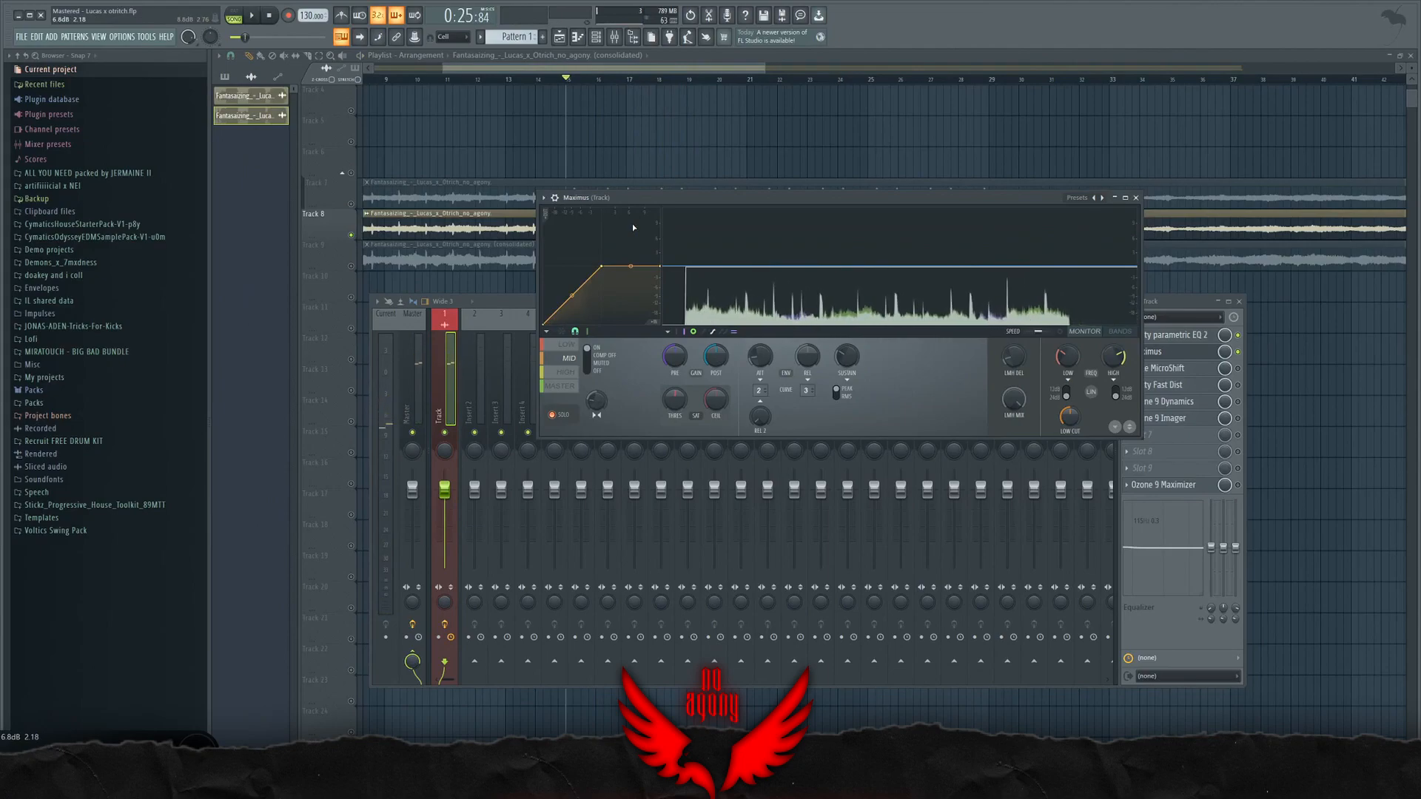
click(566, 373)
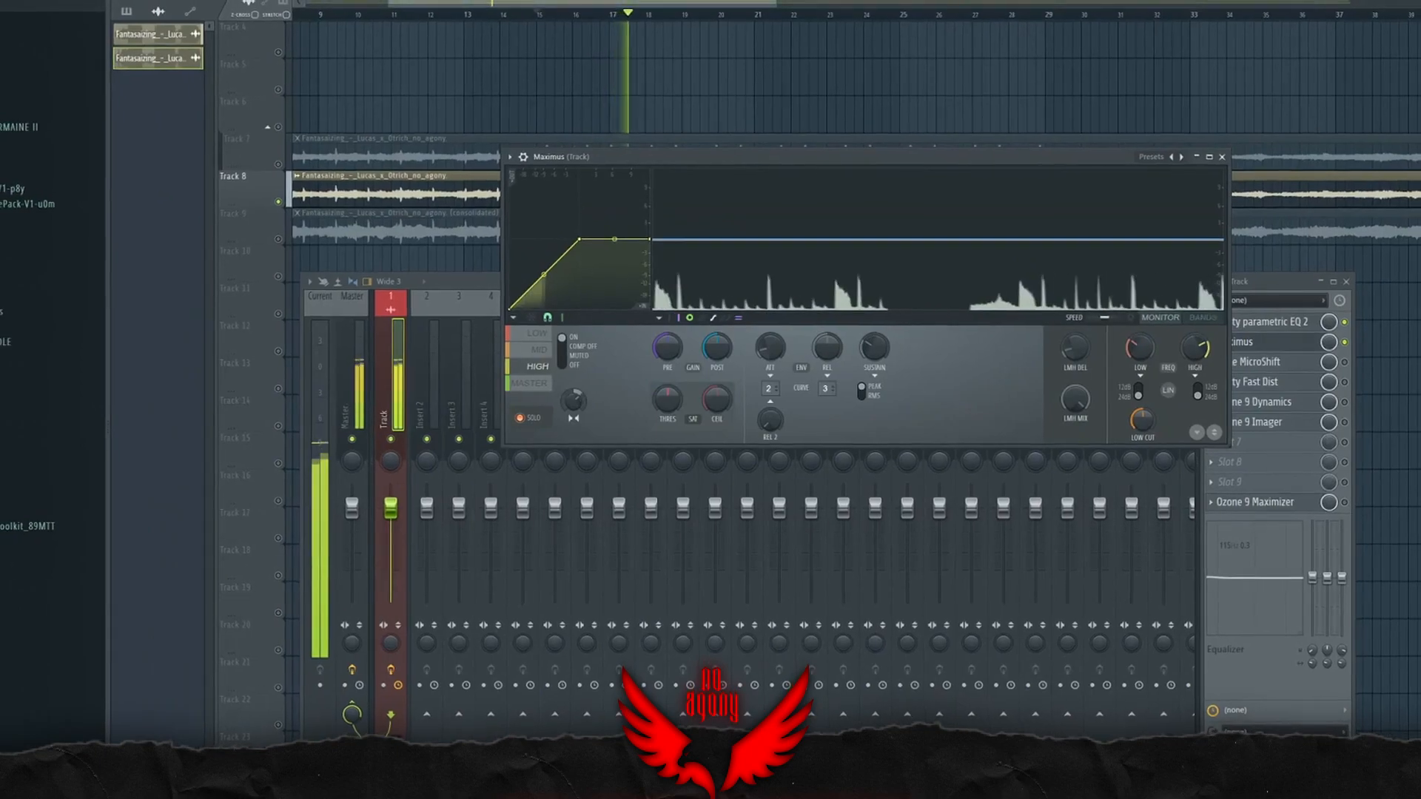
click(554, 386)
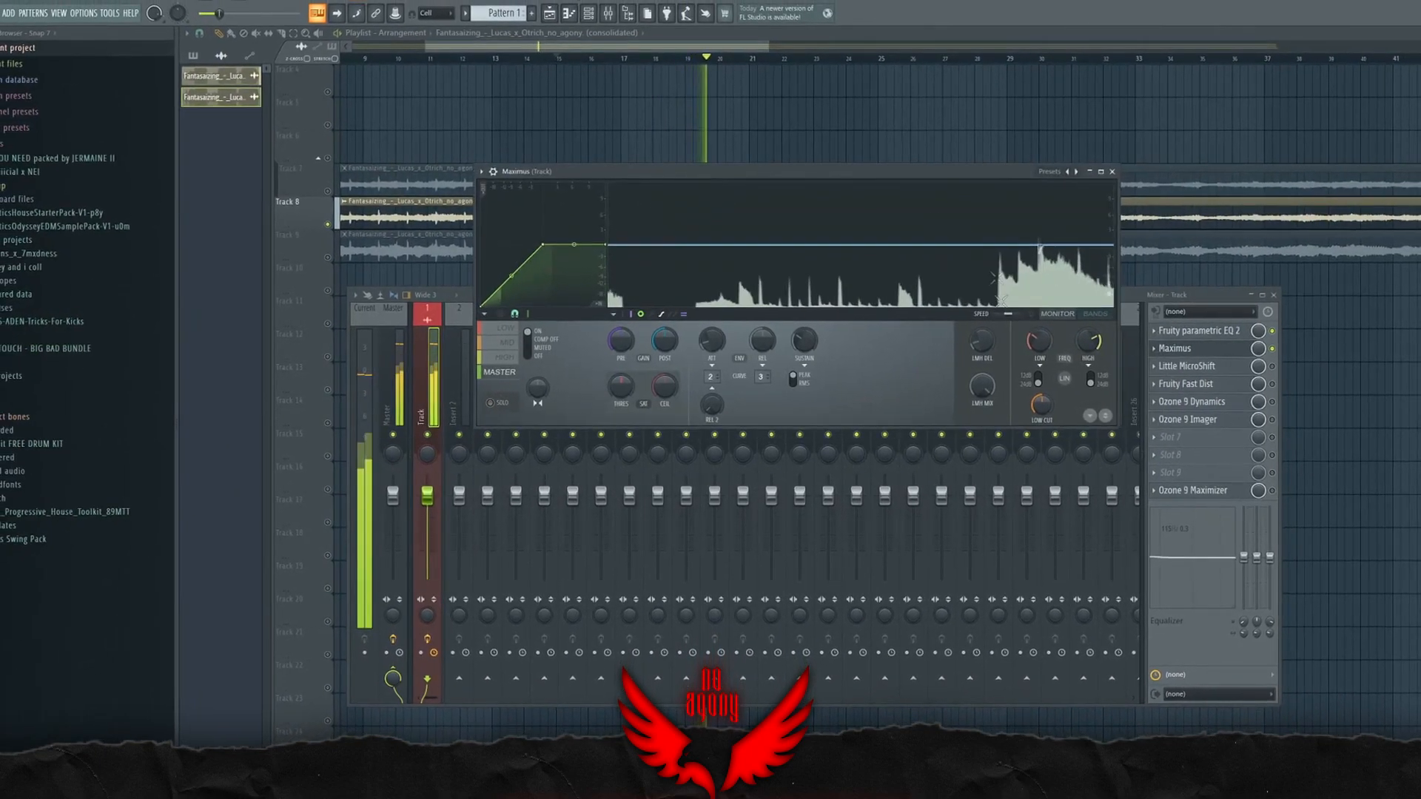
click(1169, 352)
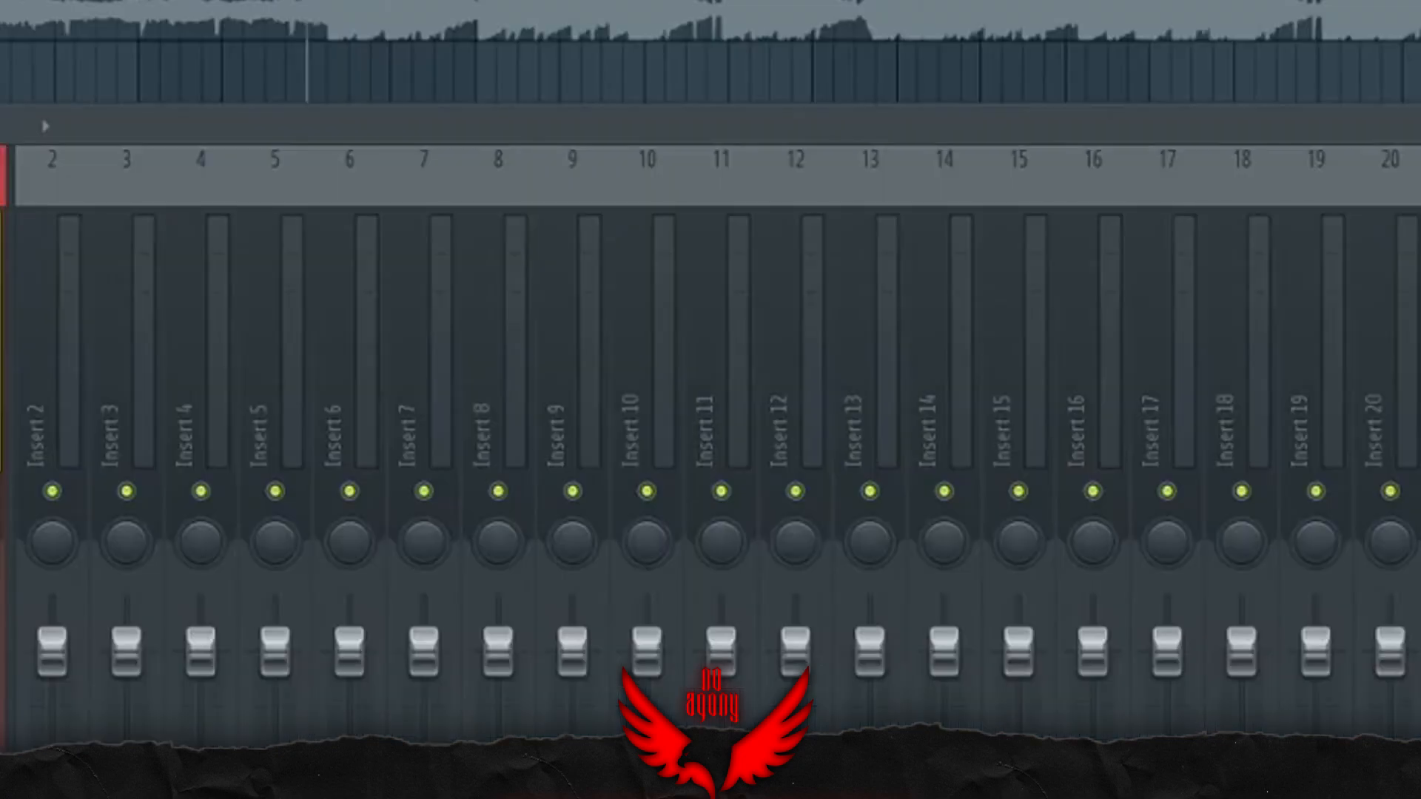
Step: Enable Little MicroShift on the Track insert, open it and place its window over the mixer
click(1237, 368)
click(1172, 368)
drag(453, 193, 496, 175)
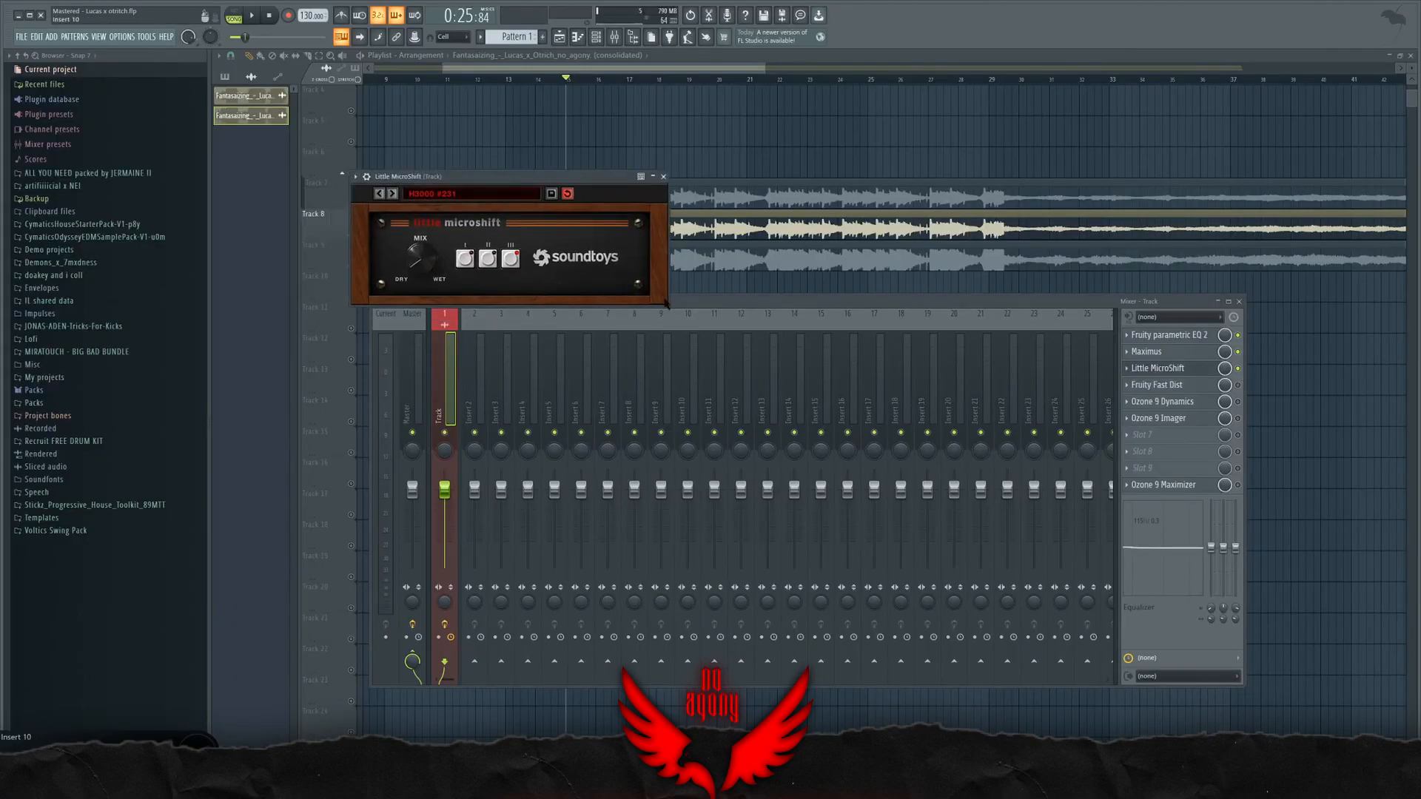
drag(596, 177, 949, 294)
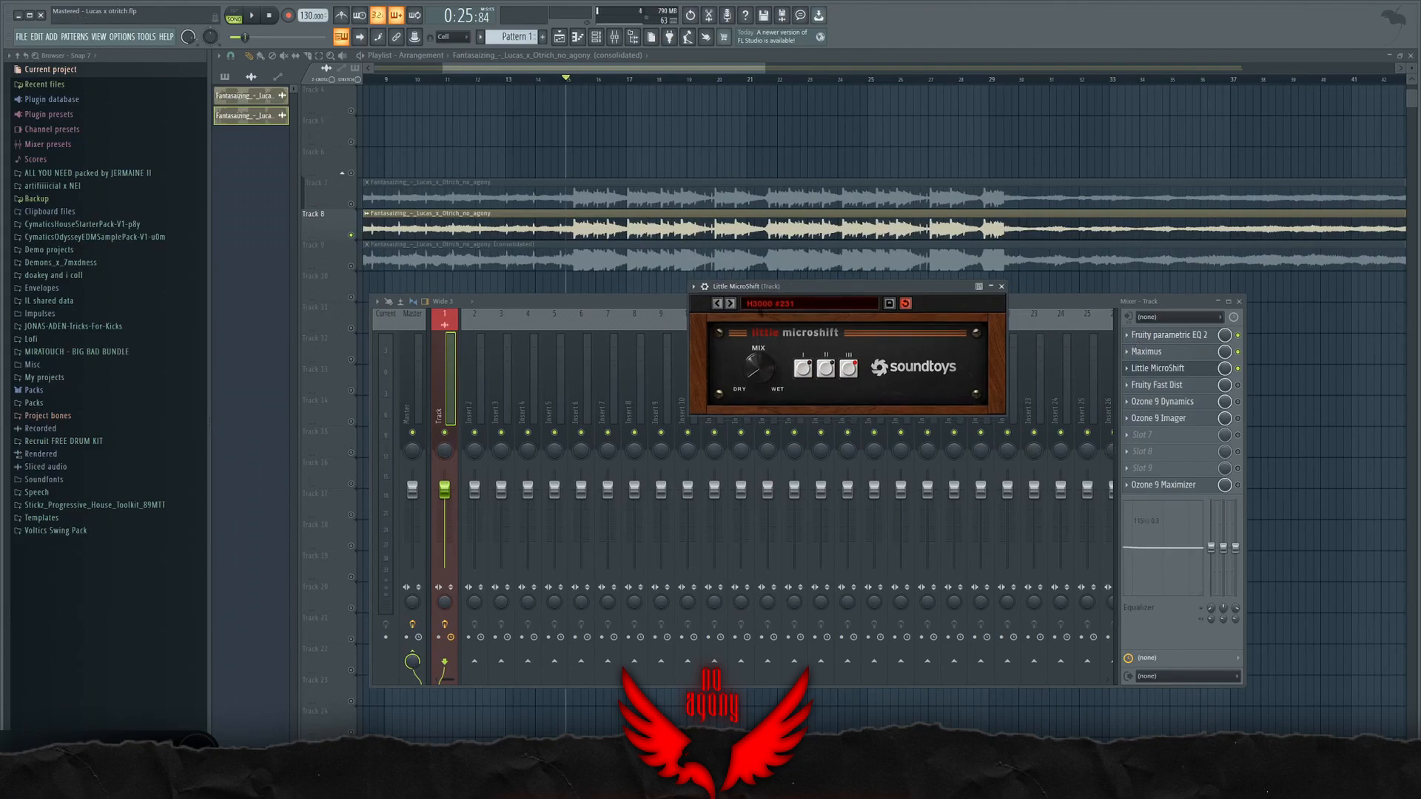
Step: Compare the playing song with Little MicroShift off and on, reopen the plugin to check its mix and close it
click(1237, 369)
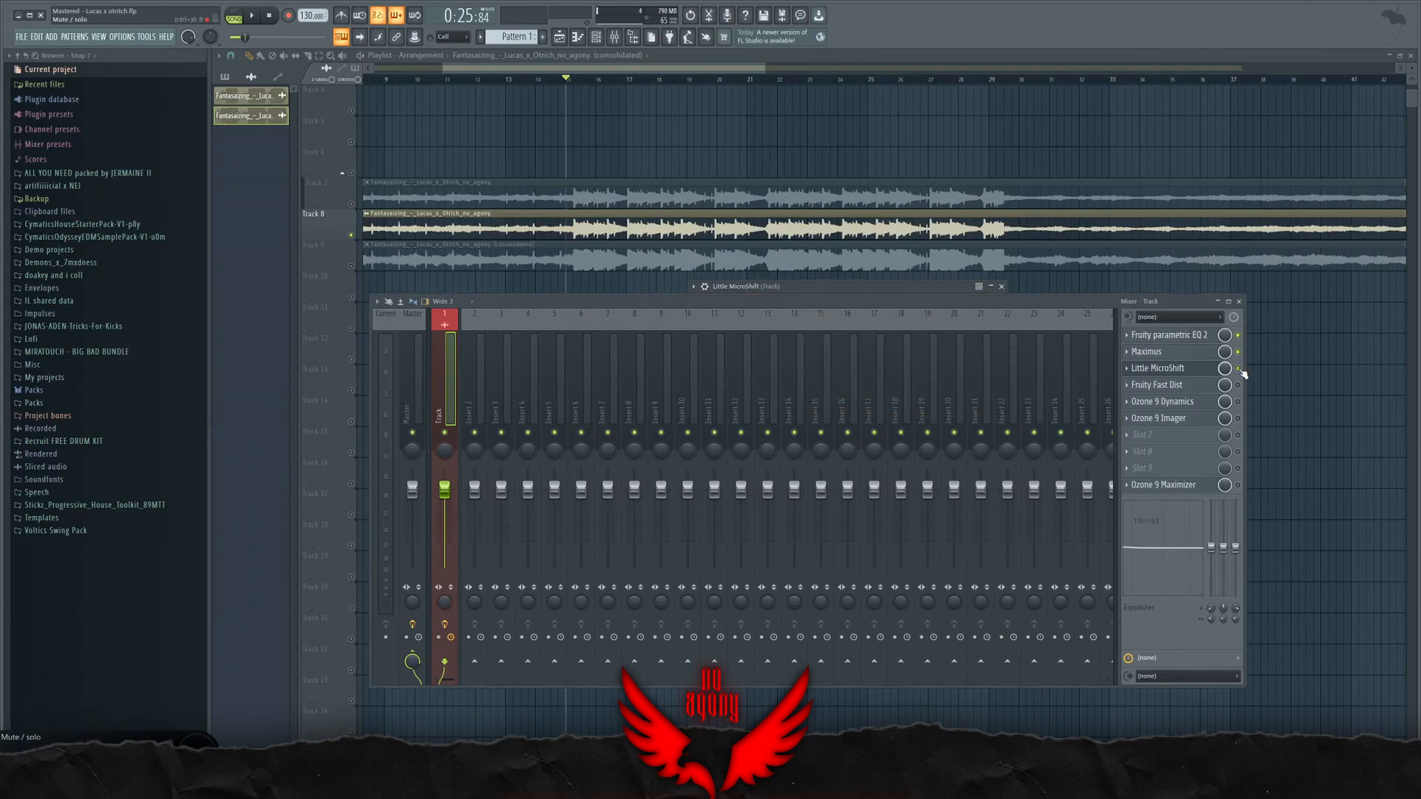
key(space)
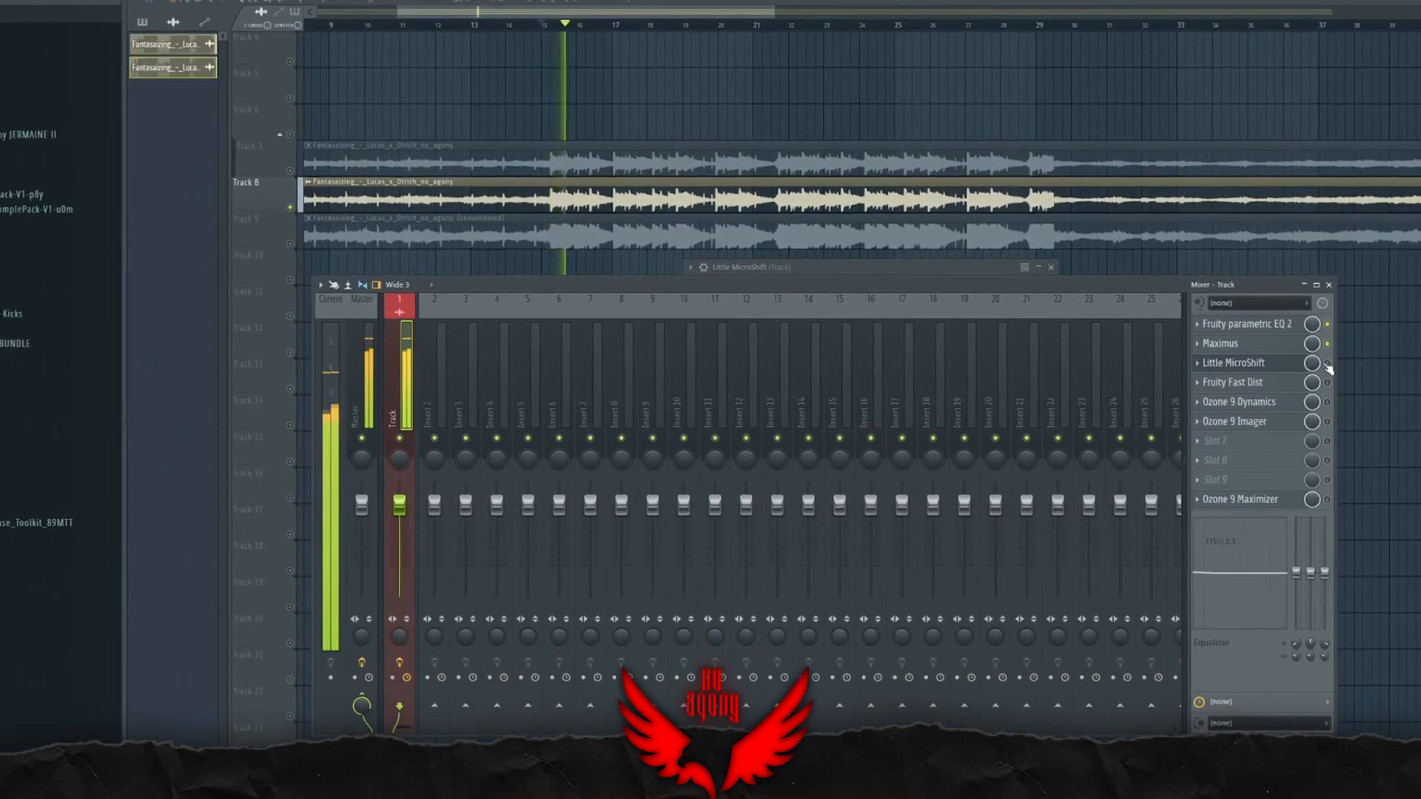
click(1327, 363)
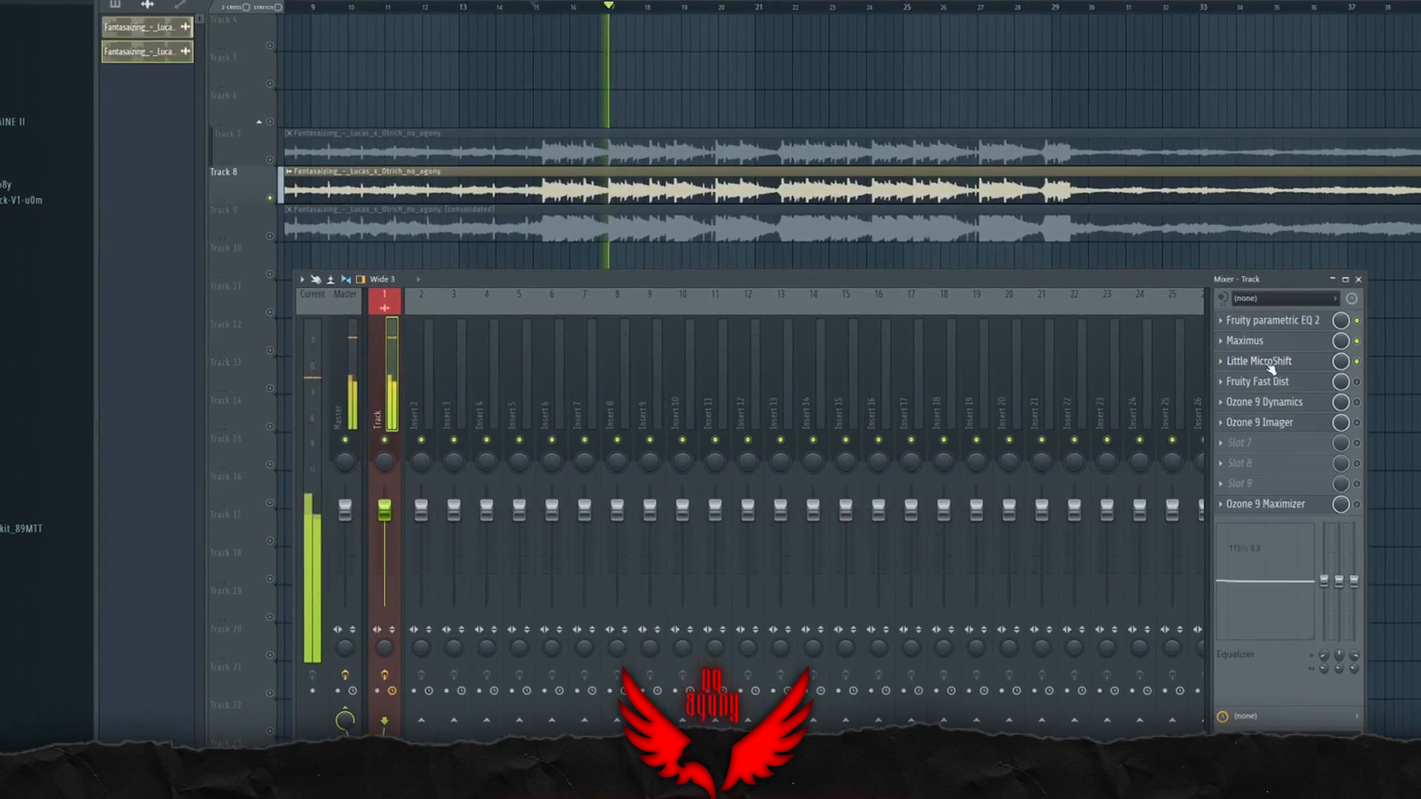
click(1298, 365)
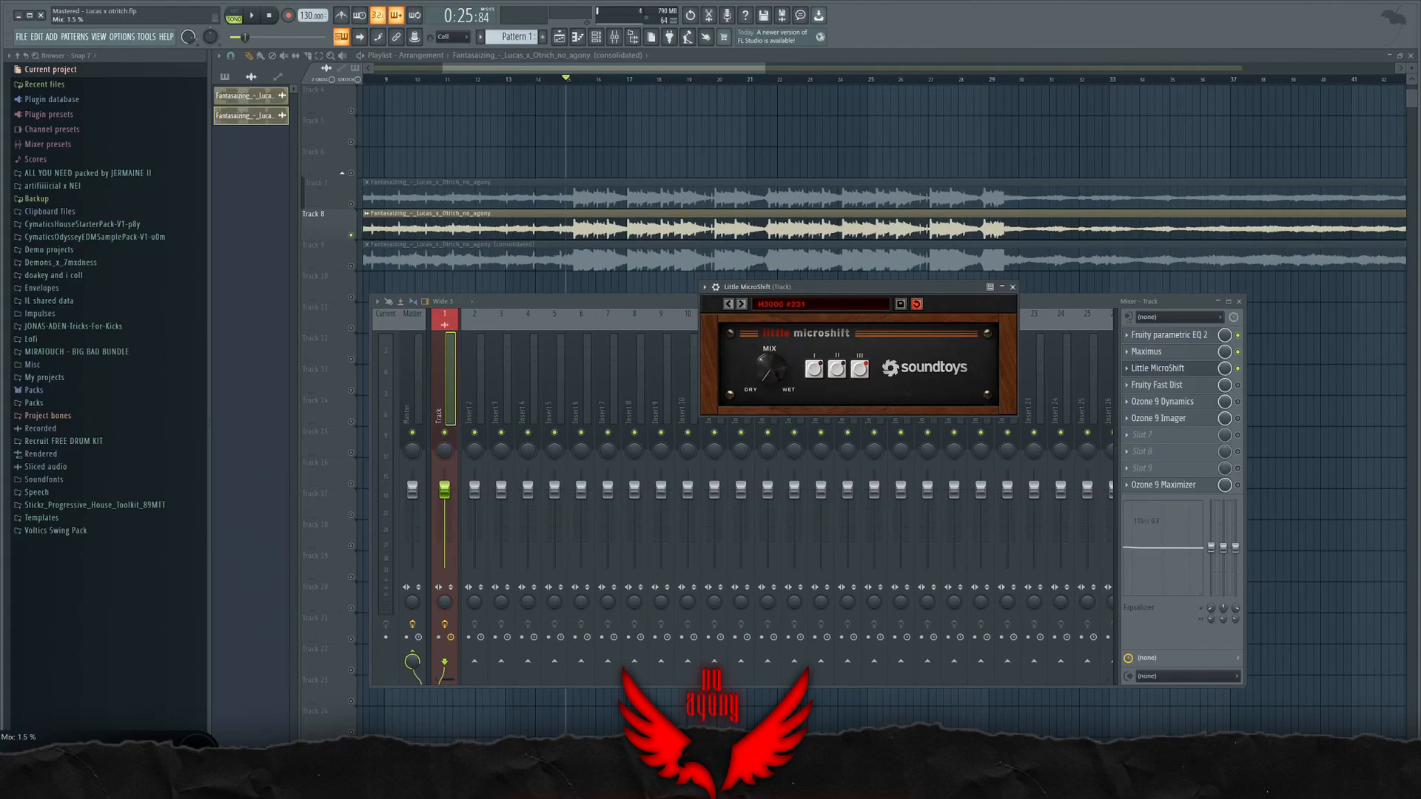
click(1012, 287)
Step: Open Fruity Fast Dist from the Track insert and place its window above the mixer
click(1183, 384)
drag(571, 213, 716, 237)
click(412, 326)
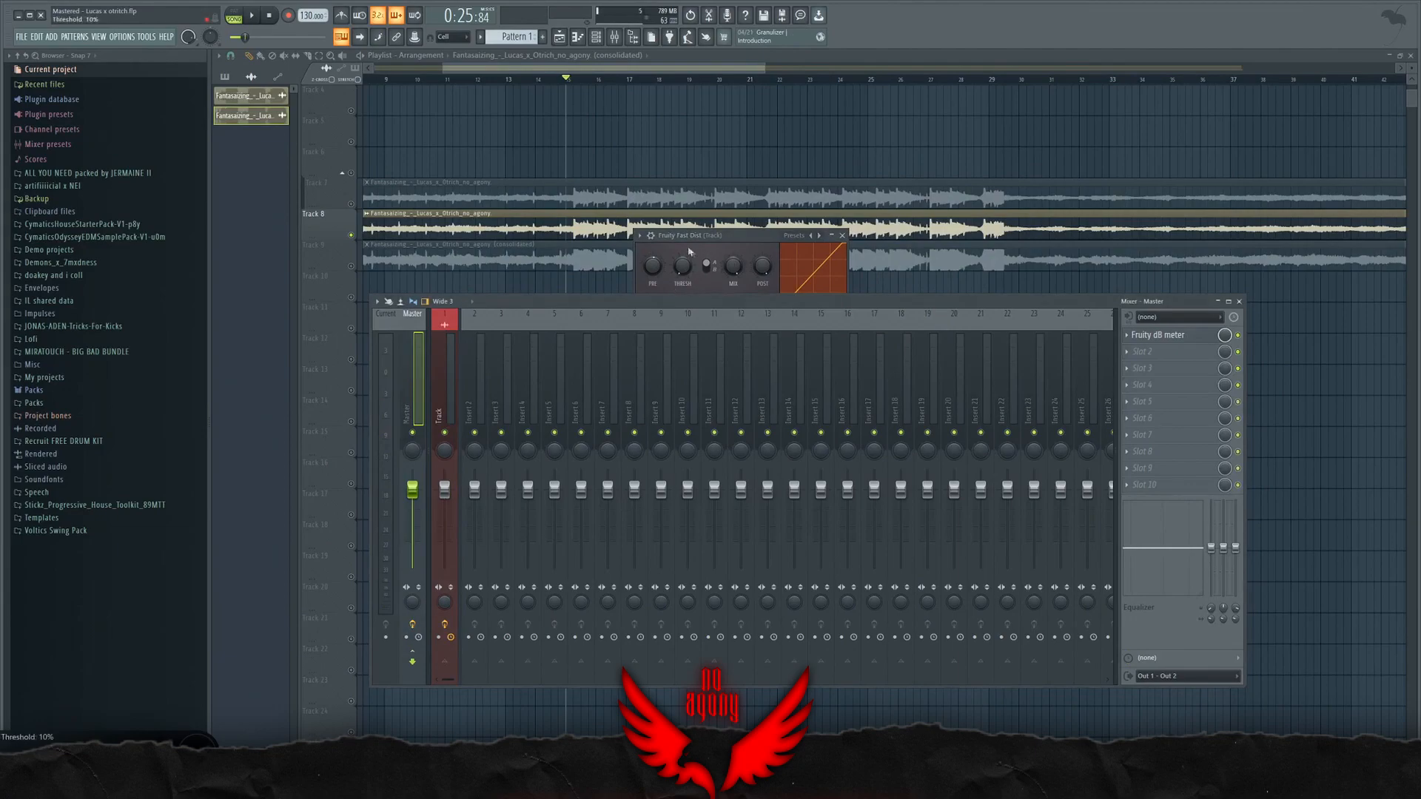
click(445, 375)
click(693, 237)
drag(682, 267, 681, 264)
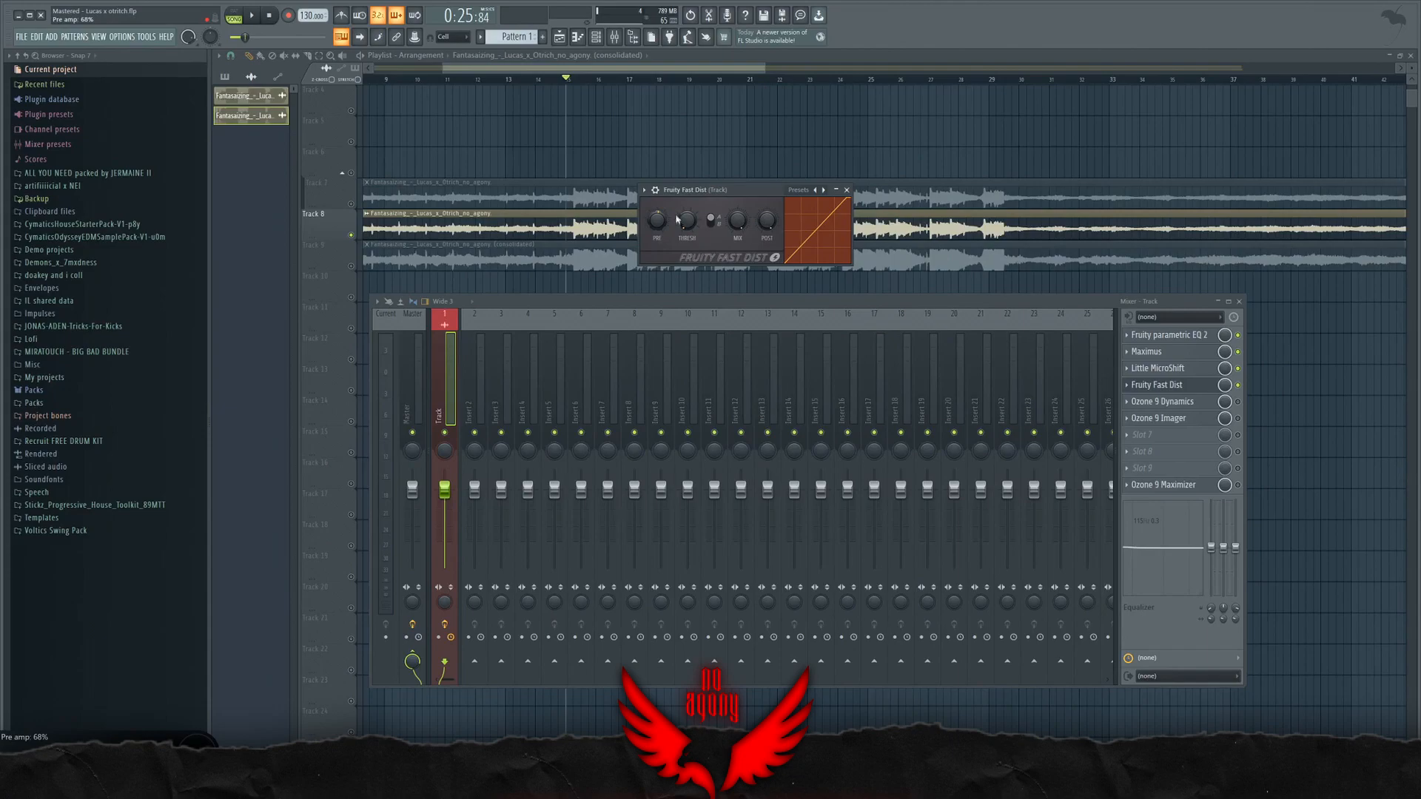
drag(717, 192, 671, 182)
Step: Play the song and try different pre amp levels in Fruity Fast Dist
key(space)
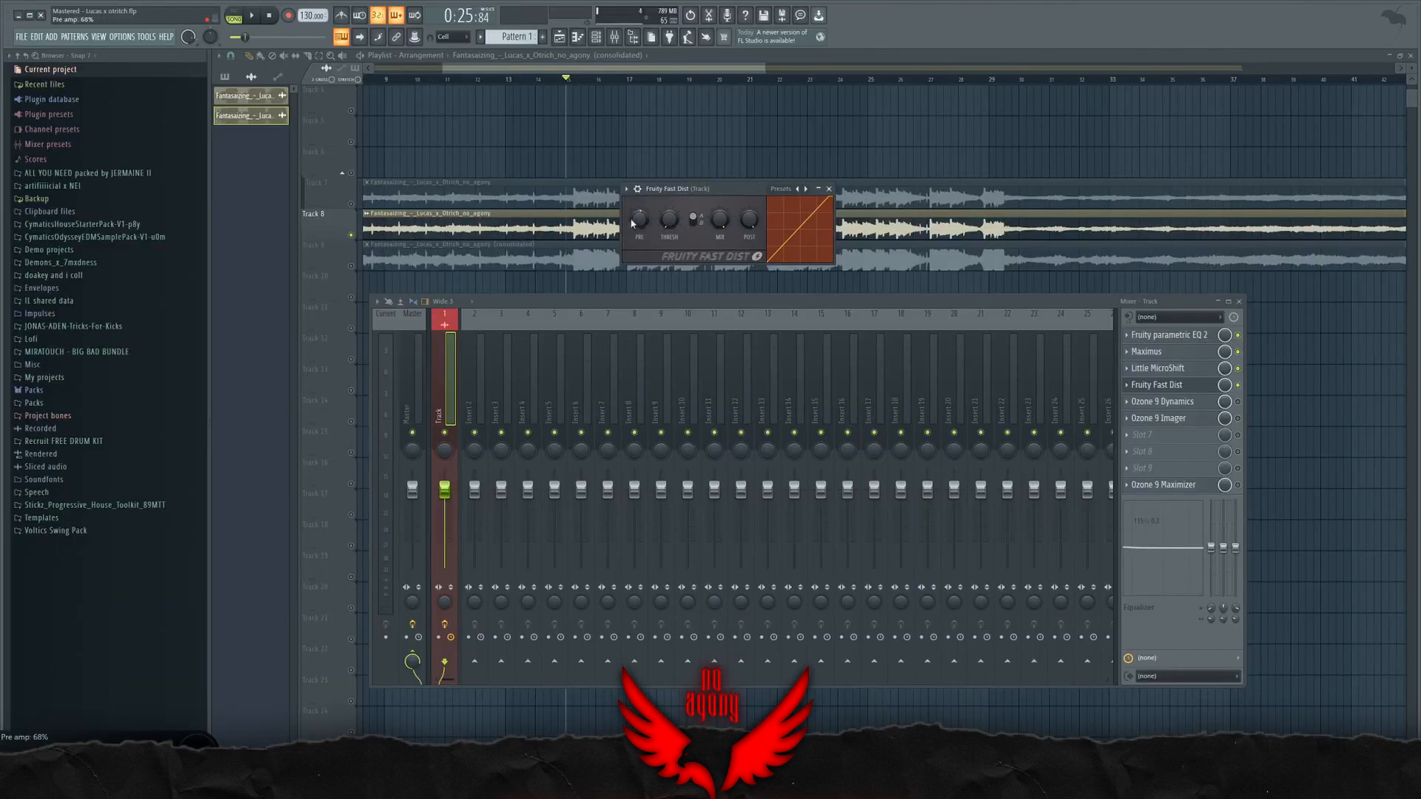
drag(629, 221, 674, 232)
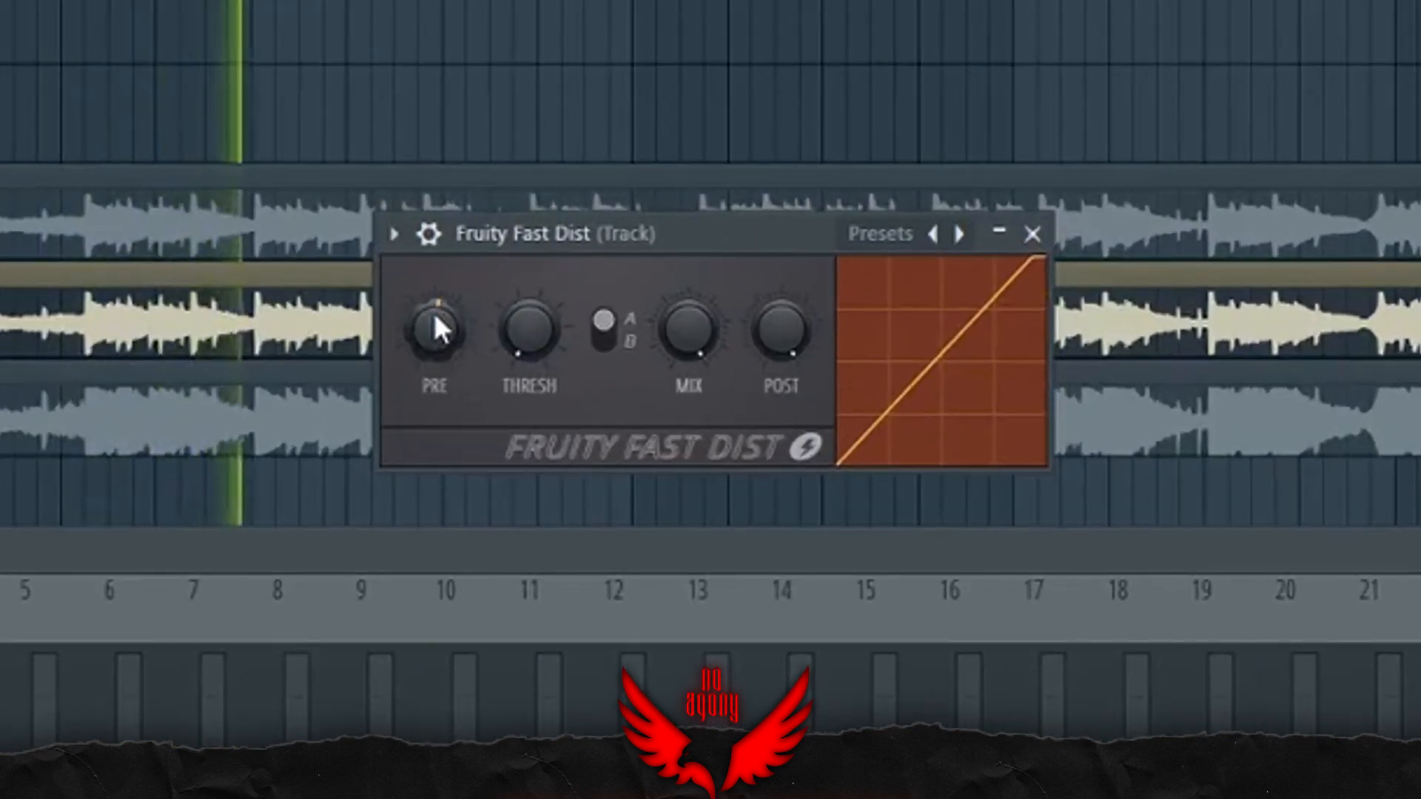
drag(460, 342, 412, 321)
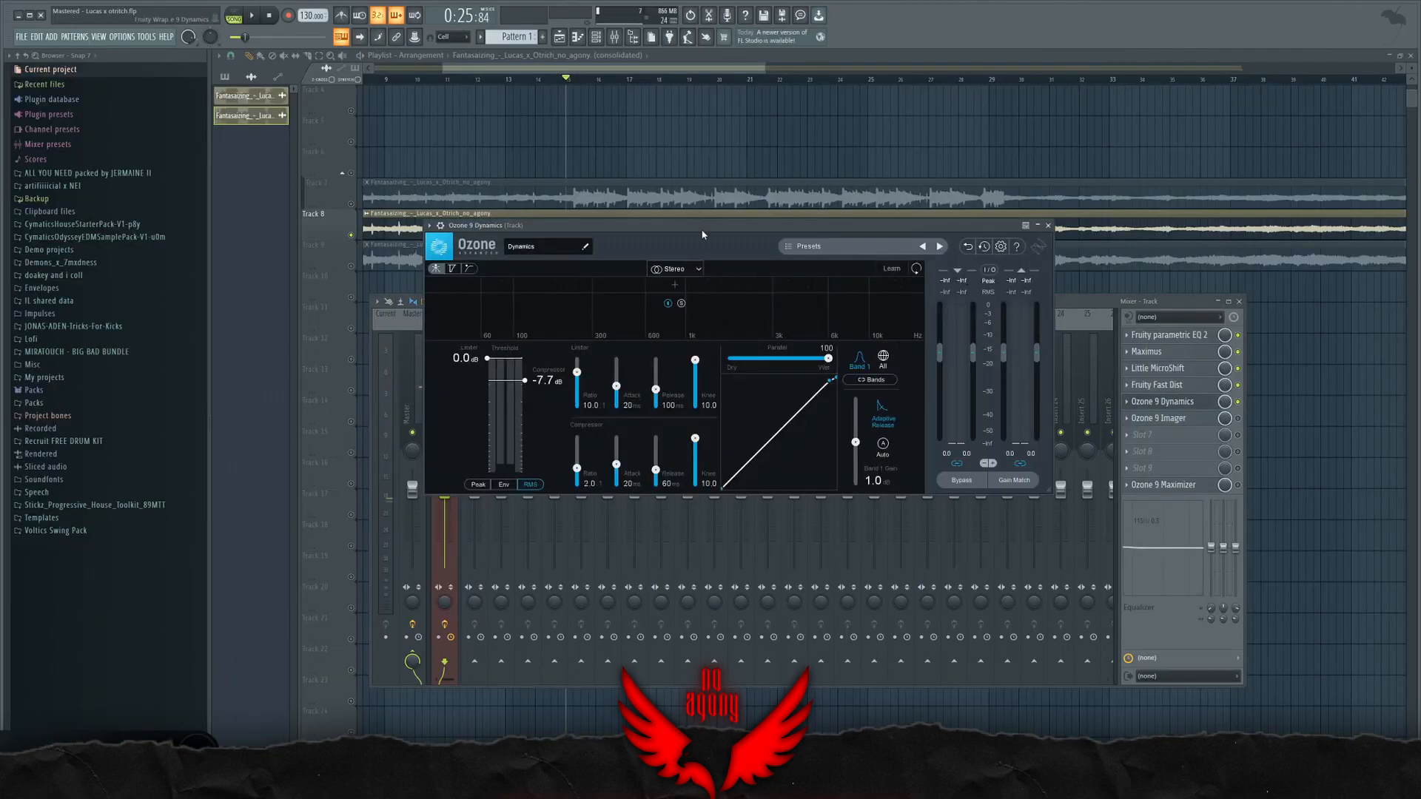
Step: Place the Ozone 9 Dynamics window over the mixer and set its compressor threshold to -8.0 dB
drag(654, 234, 705, 216)
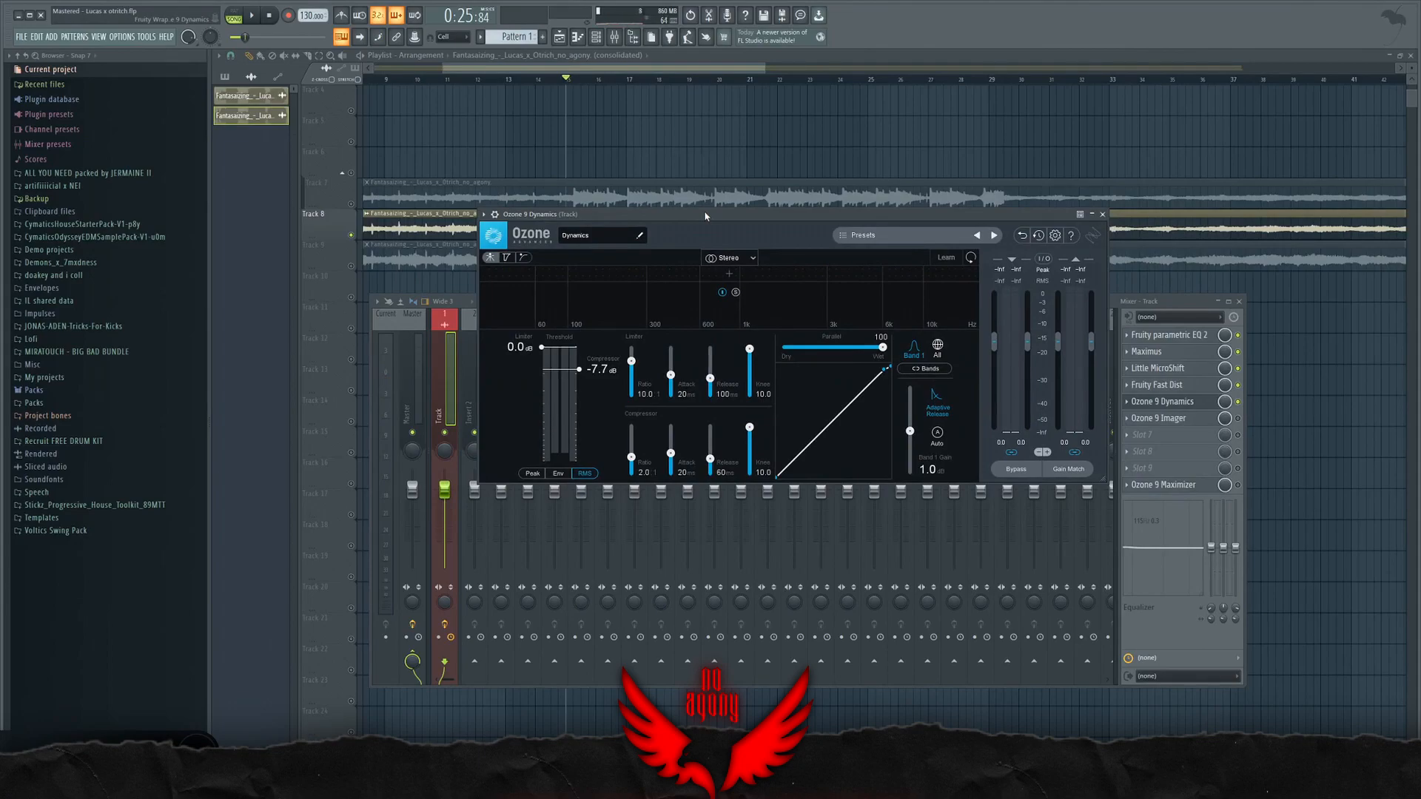
drag(705, 216, 682, 234)
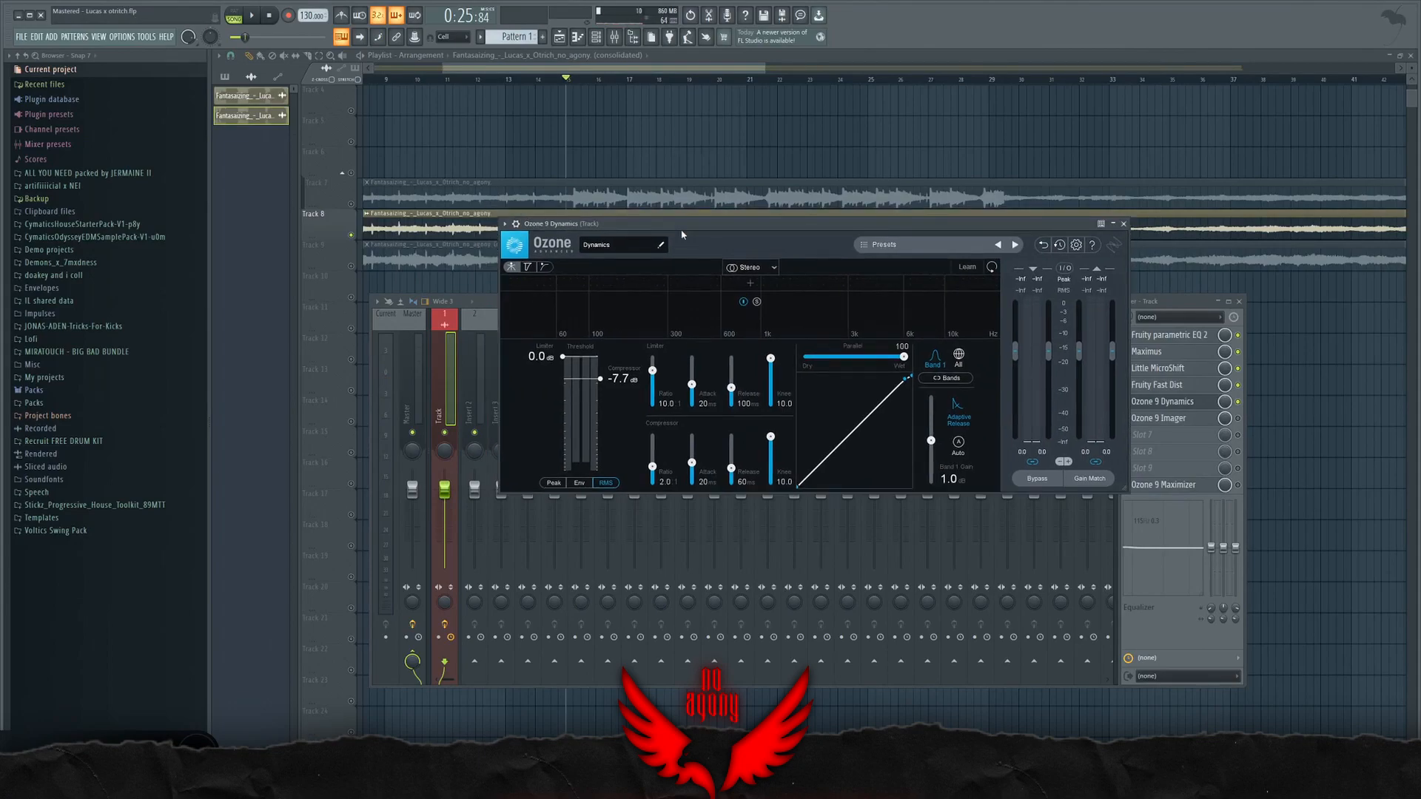
click(1173, 401)
click(1173, 402)
drag(905, 226, 846, 227)
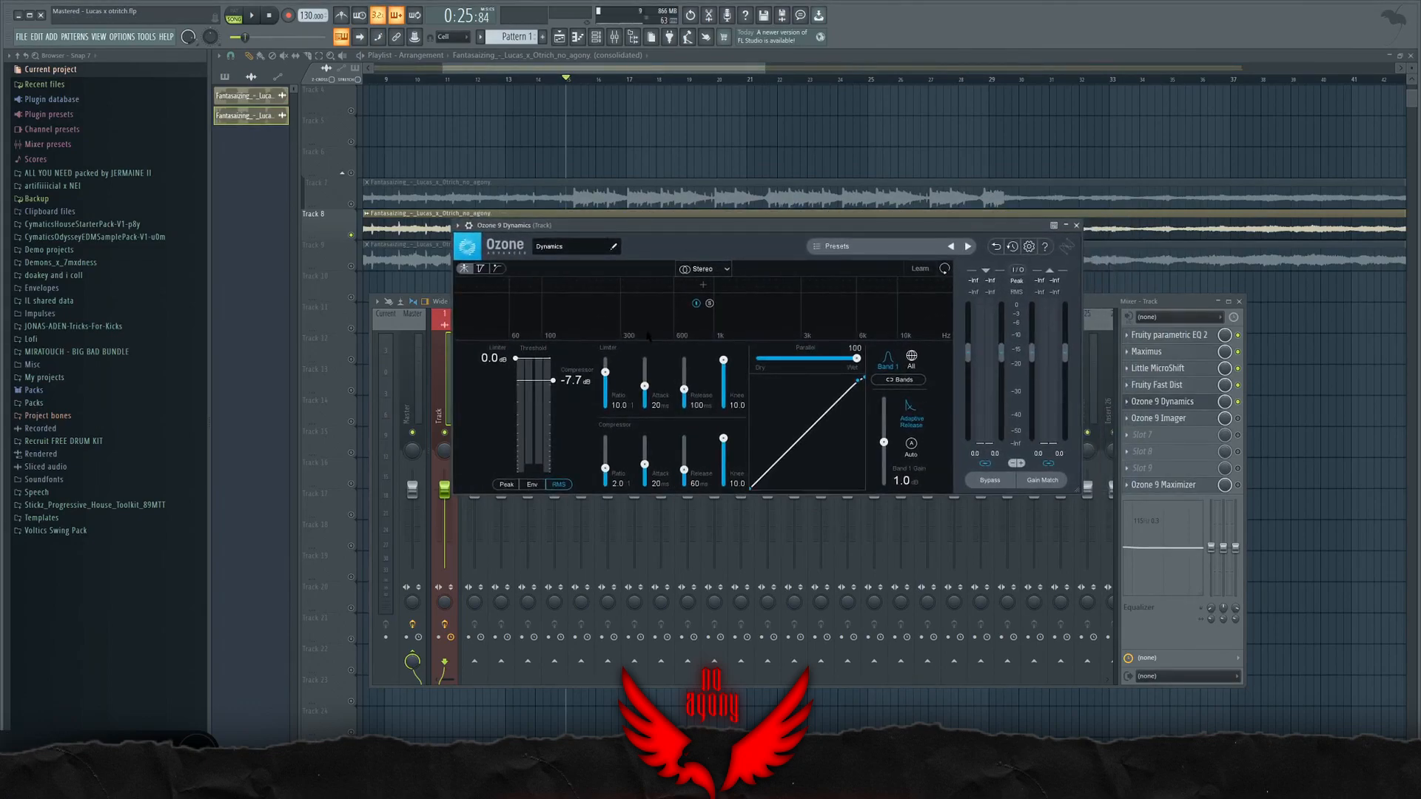
drag(553, 380, 553, 382)
mouse_move(656, 225)
mouse_down()
mouse_move(798, 233)
mouse_move(718, 302)
mouse_move(637, 242)
mouse_up()
Step: Listen to the effect of Ozone 9 Dynamics on the playing song, closing and reopening its window
click(1239, 403)
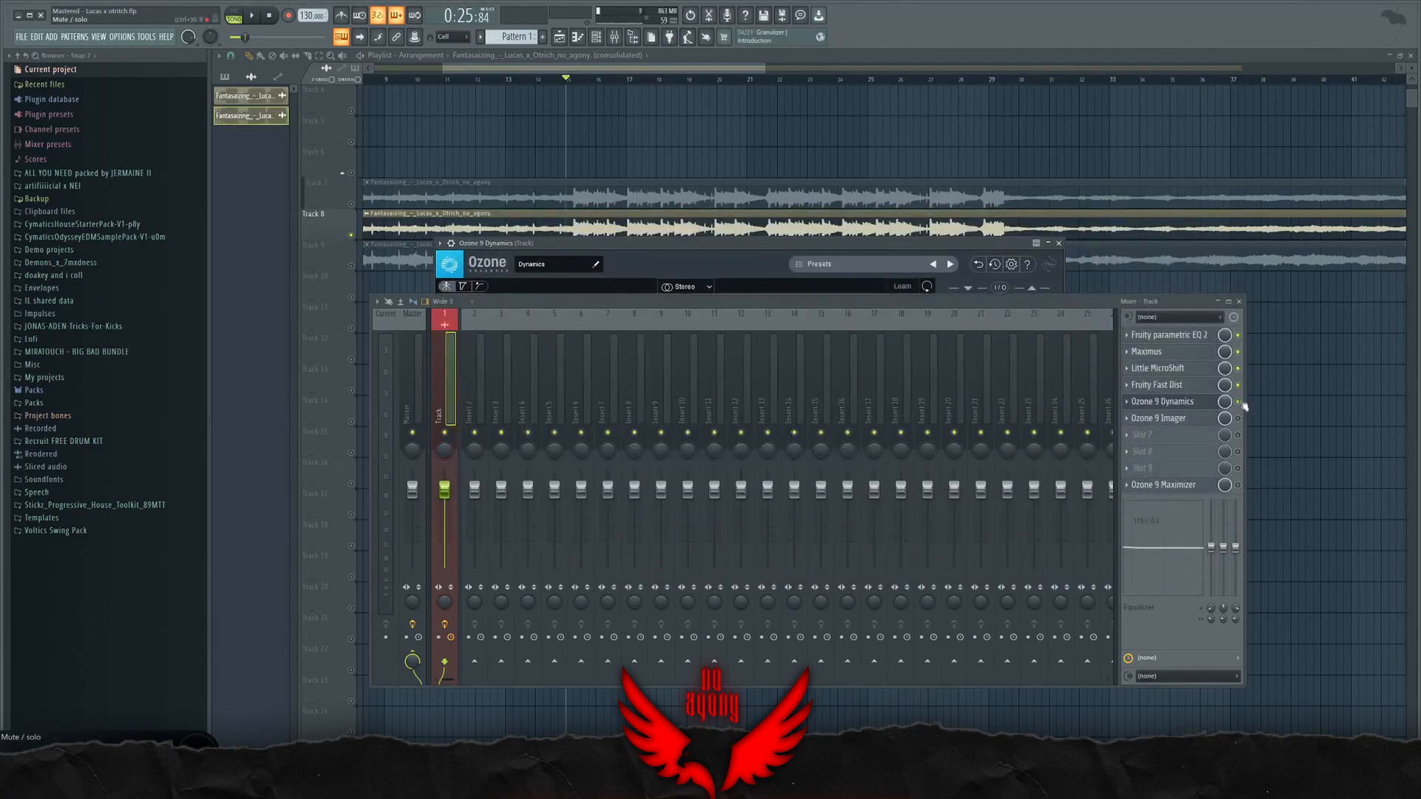
drag(884, 245, 914, 299)
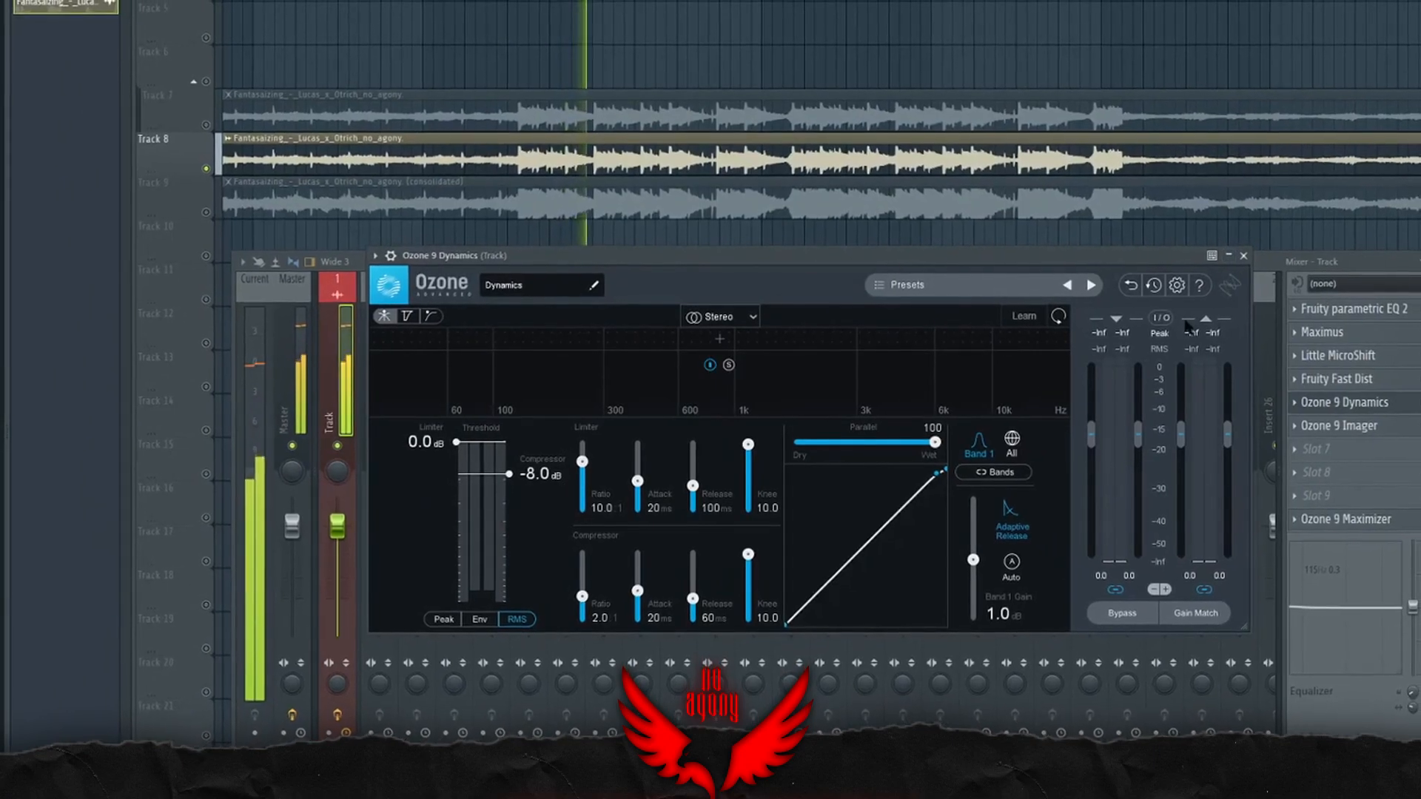
click(1243, 256)
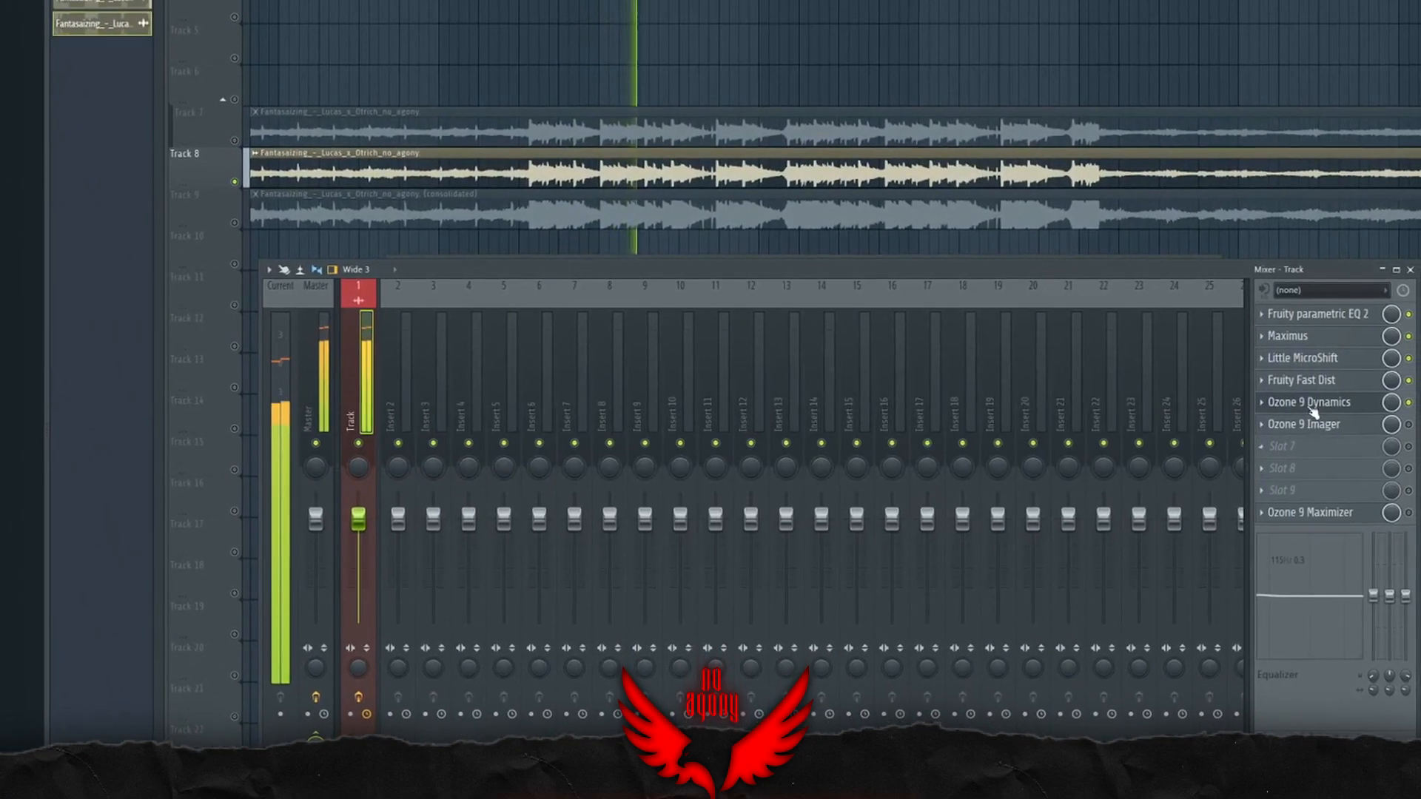
click(1310, 404)
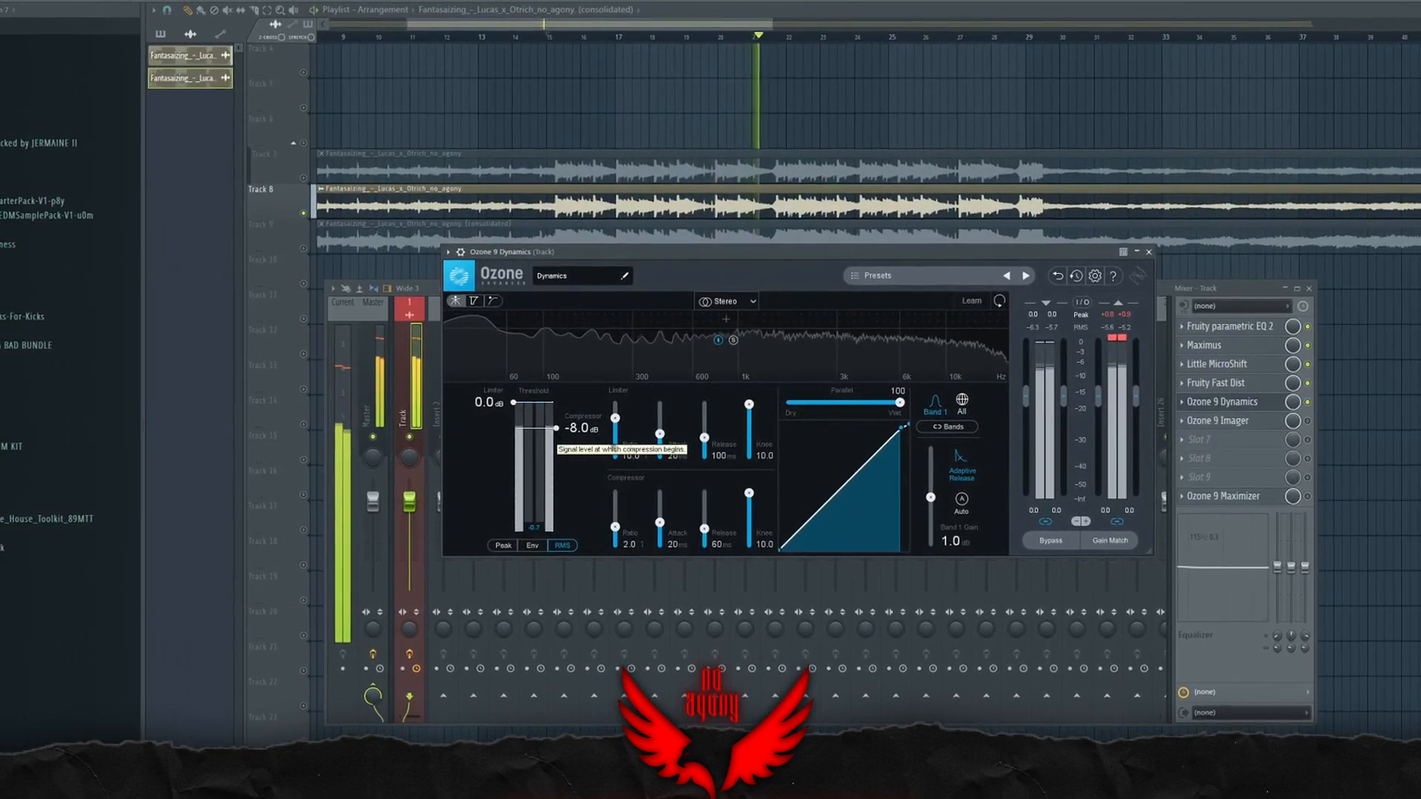
Step: Set the Dynamics limiter ratio to 6.1, try the compressor threshold at -2.5 dB and return it to -8.0 dB
drag(615, 419, 620, 425)
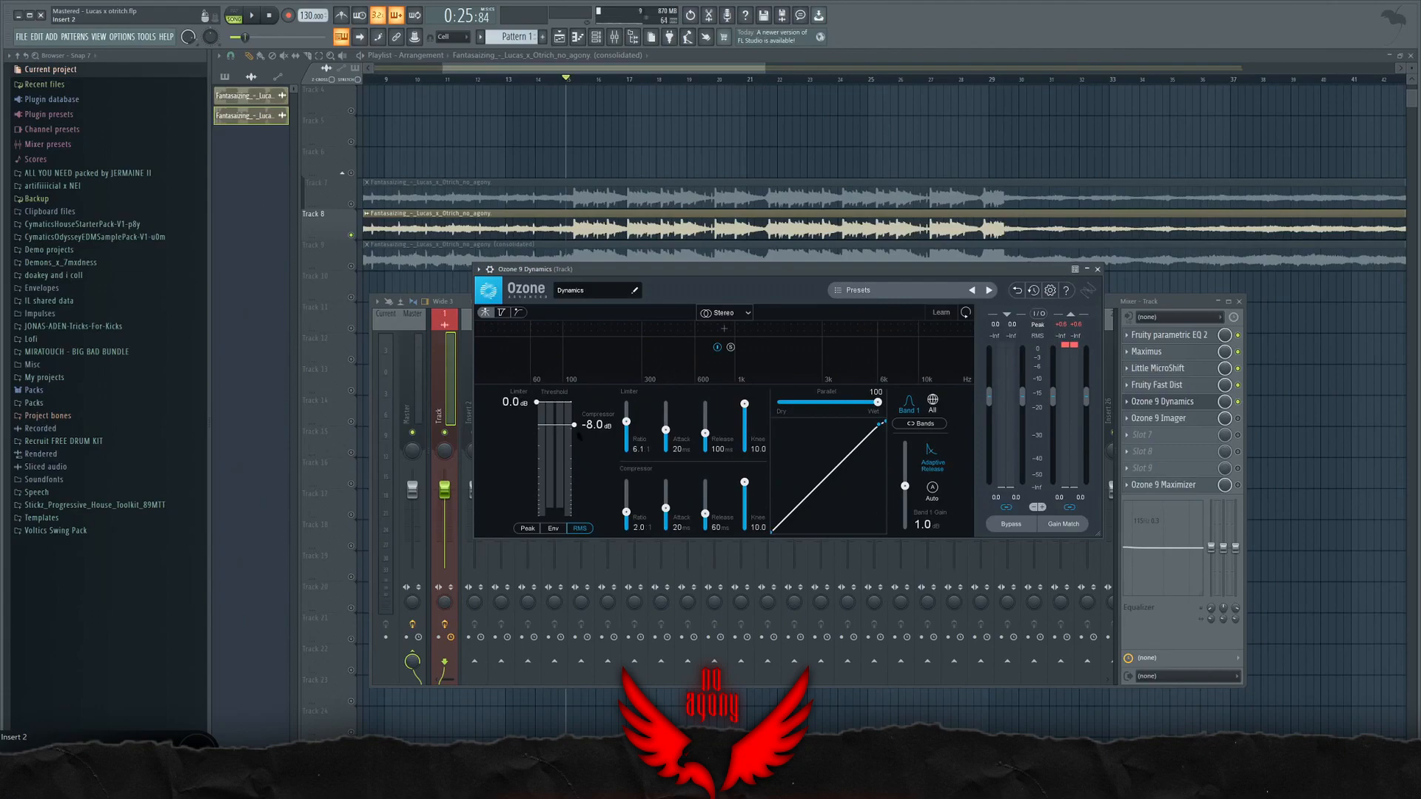
drag(626, 421, 626, 426)
mouse_move(878, 423)
mouse_down()
mouse_move(847, 457)
mouse_move(882, 420)
mouse_up()
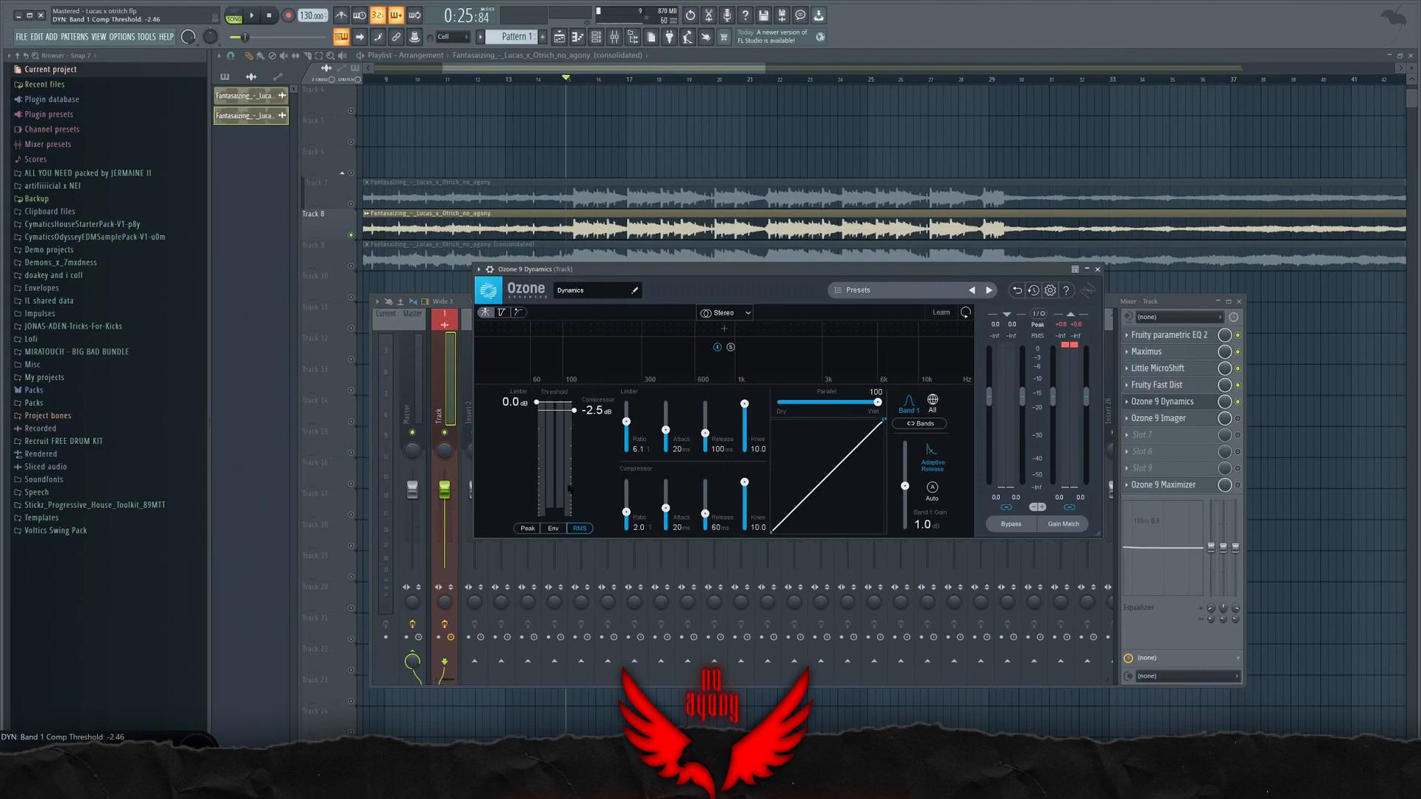
drag(575, 410, 574, 425)
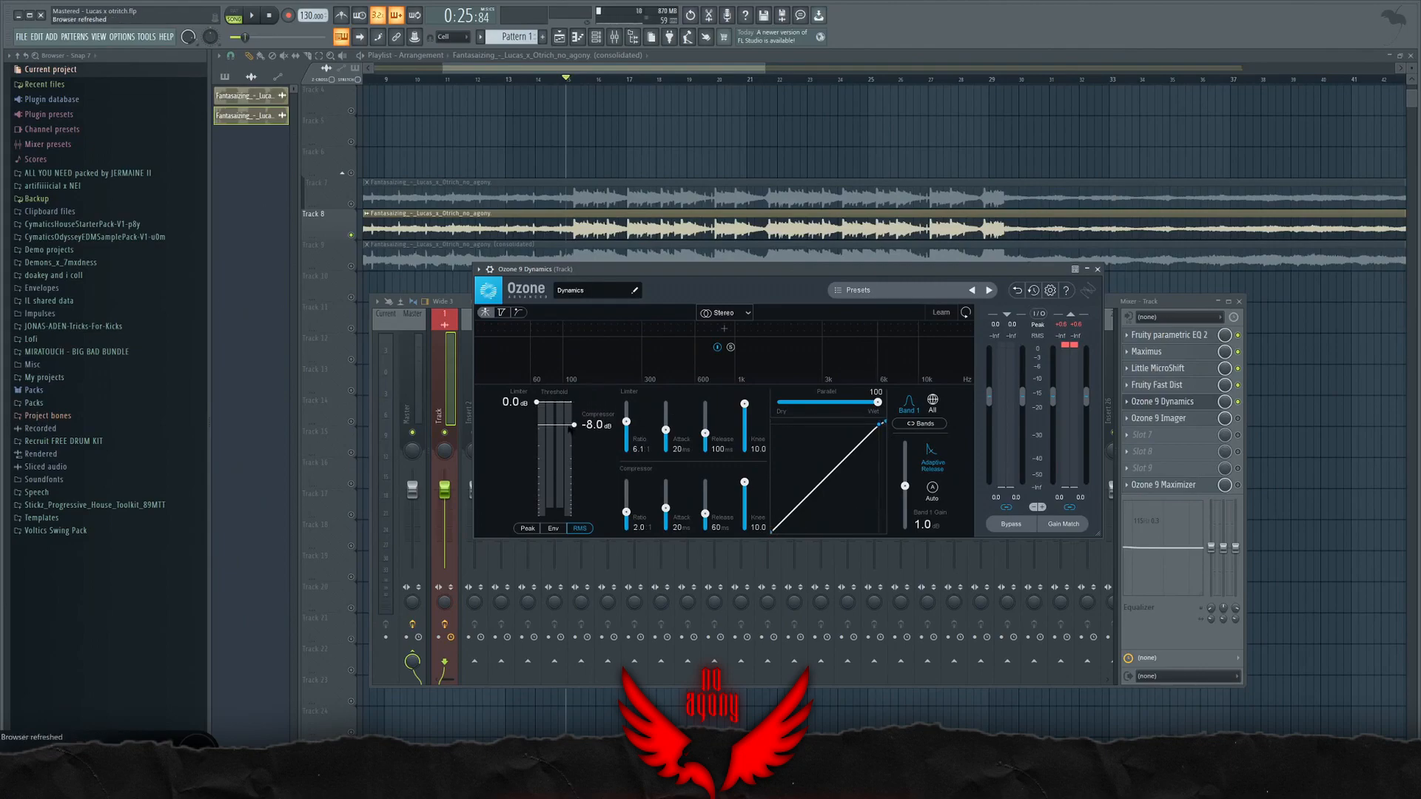
Step: Move Ozone 9 Imager and Ozone 9 Dynamics down one slot each and load Fruity Limiter into slot 5
click(1179, 410)
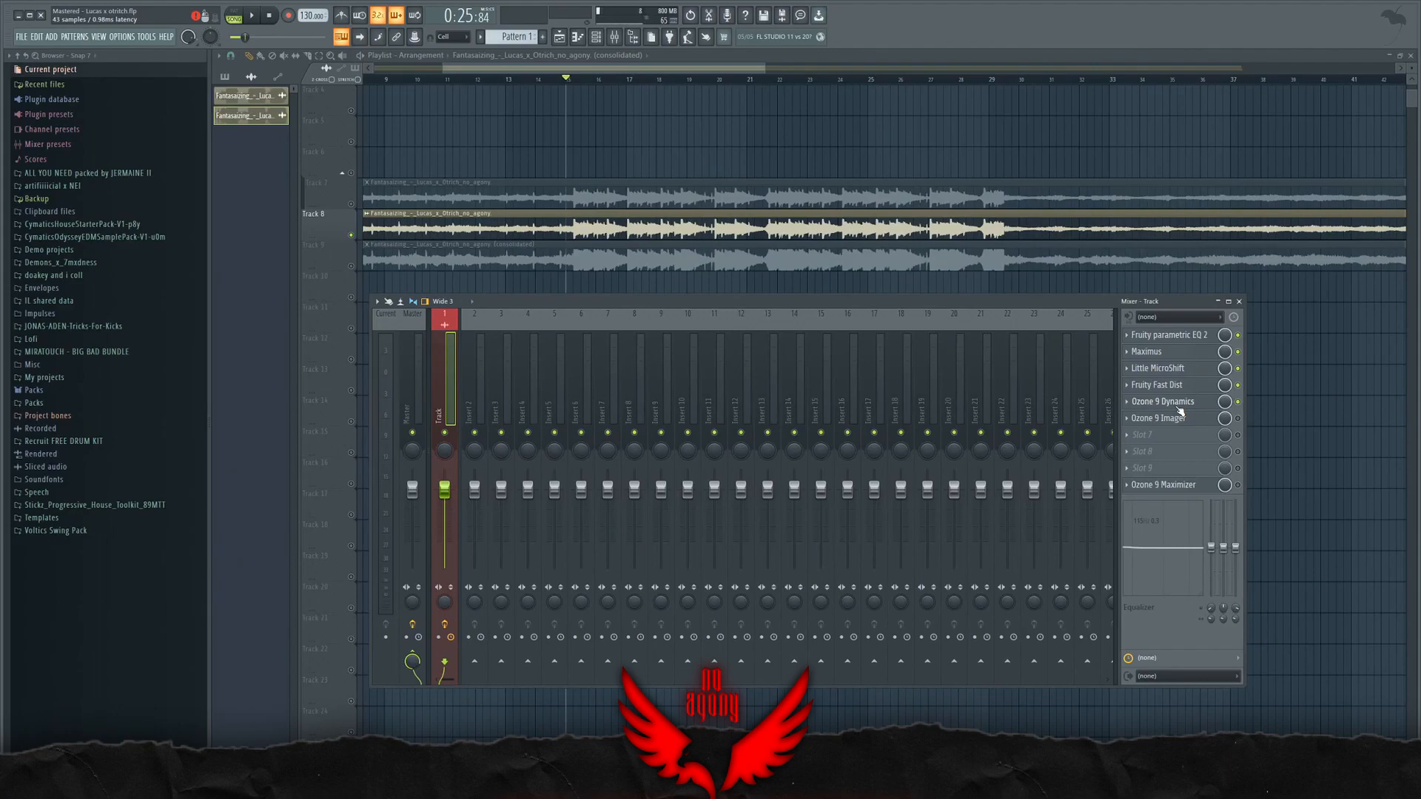
scroll(1156, 421, down, 1)
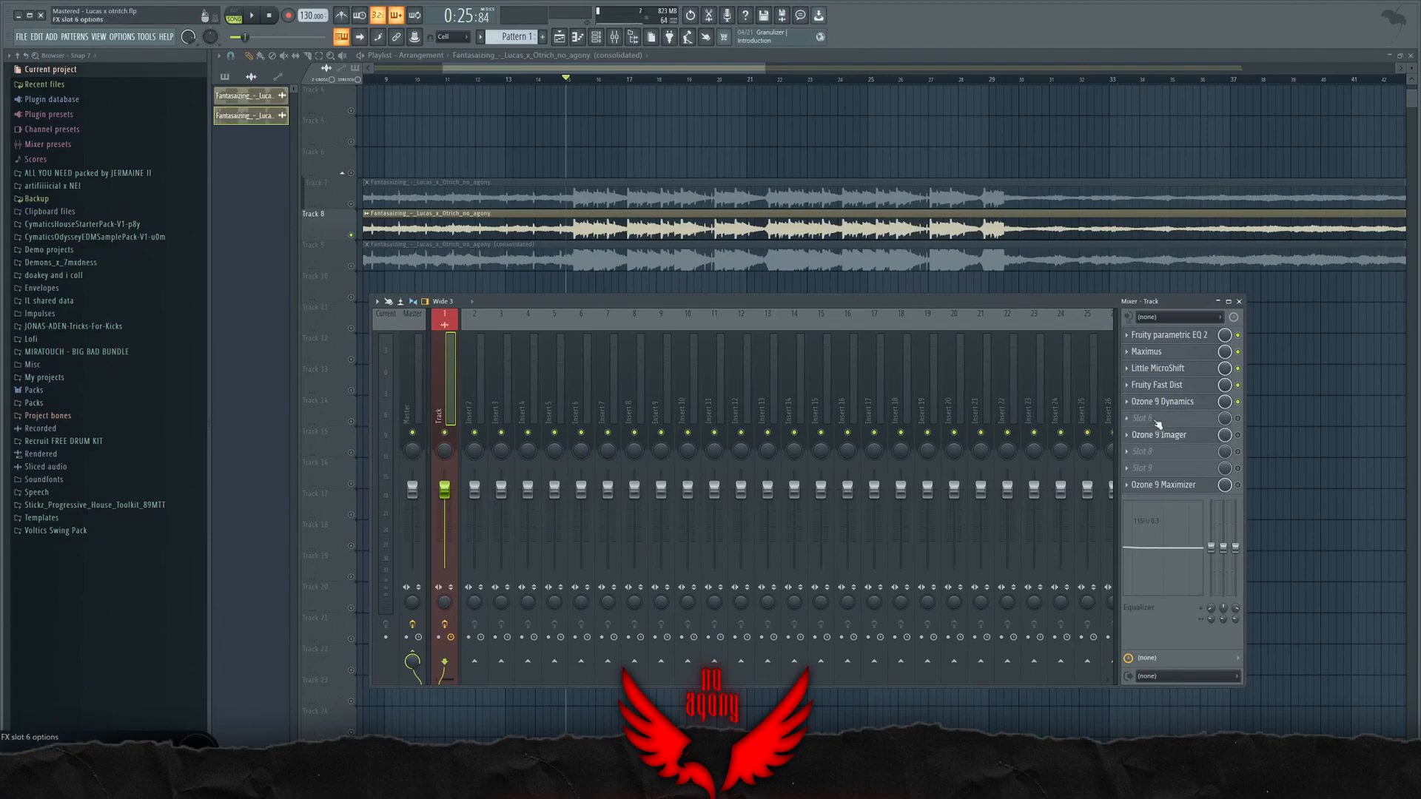
click(1154, 404)
scroll(1154, 405, down, 1)
click(1125, 404)
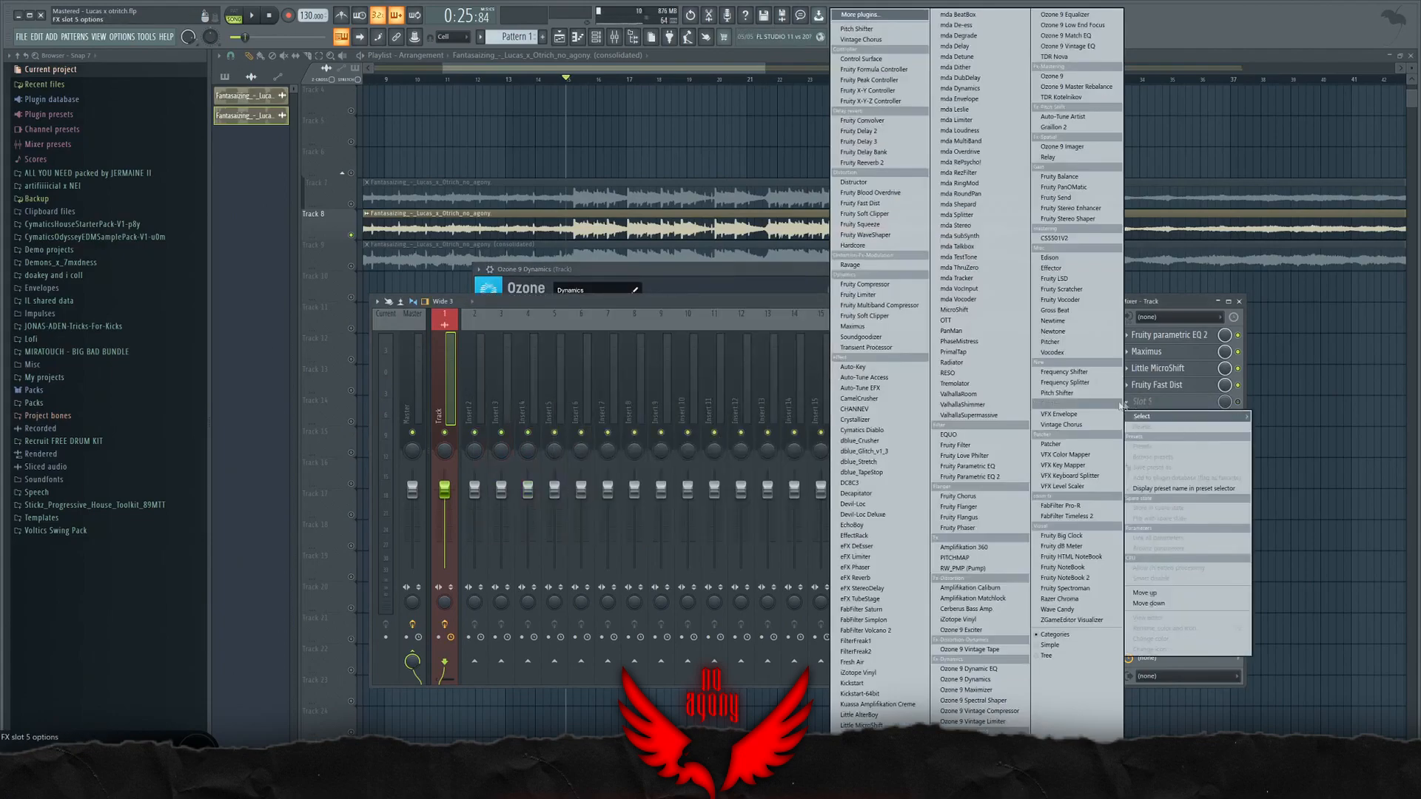
click(857, 294)
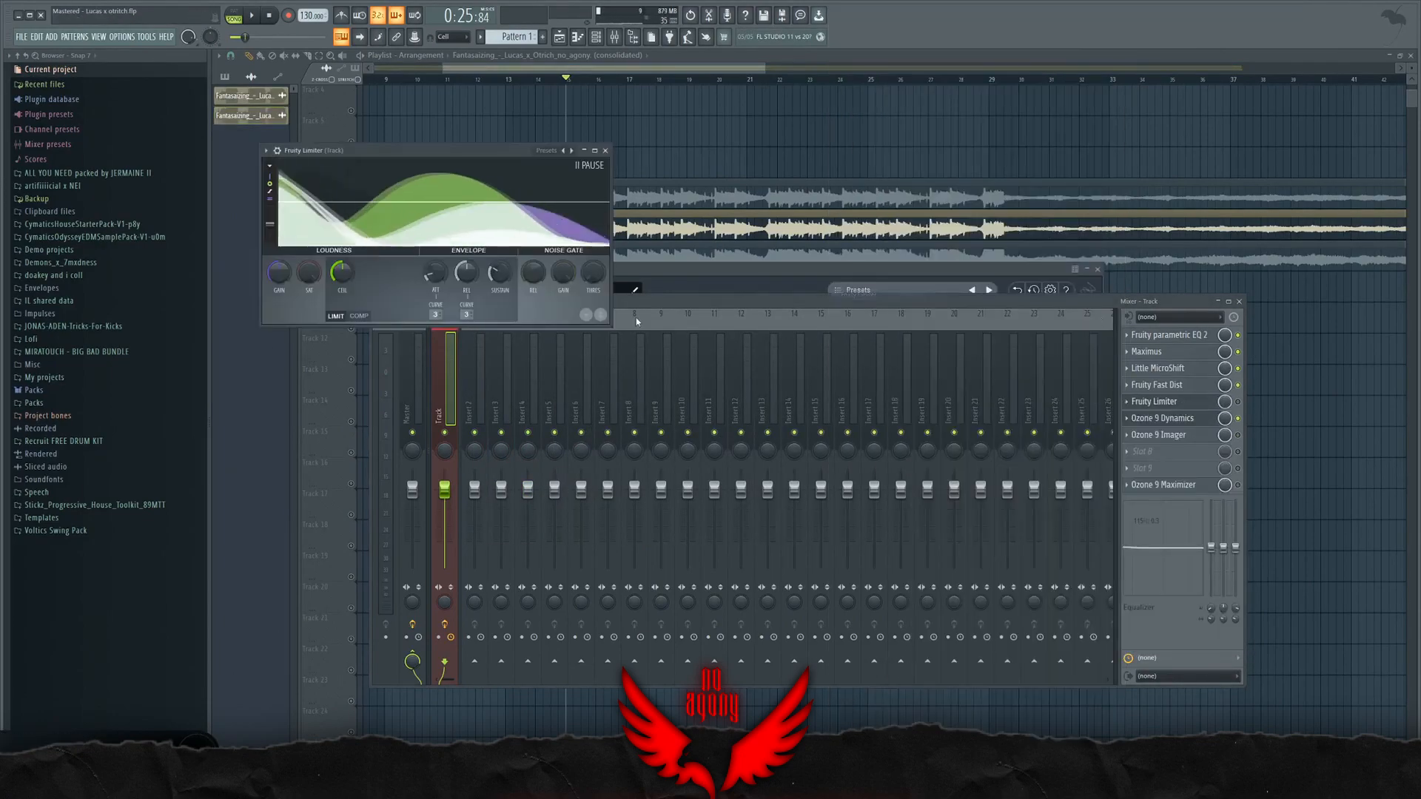
Step: Place the Fruity Limiter window over the mixer, switch it to compressor mode and try its saturation control
drag(471, 151, 817, 230)
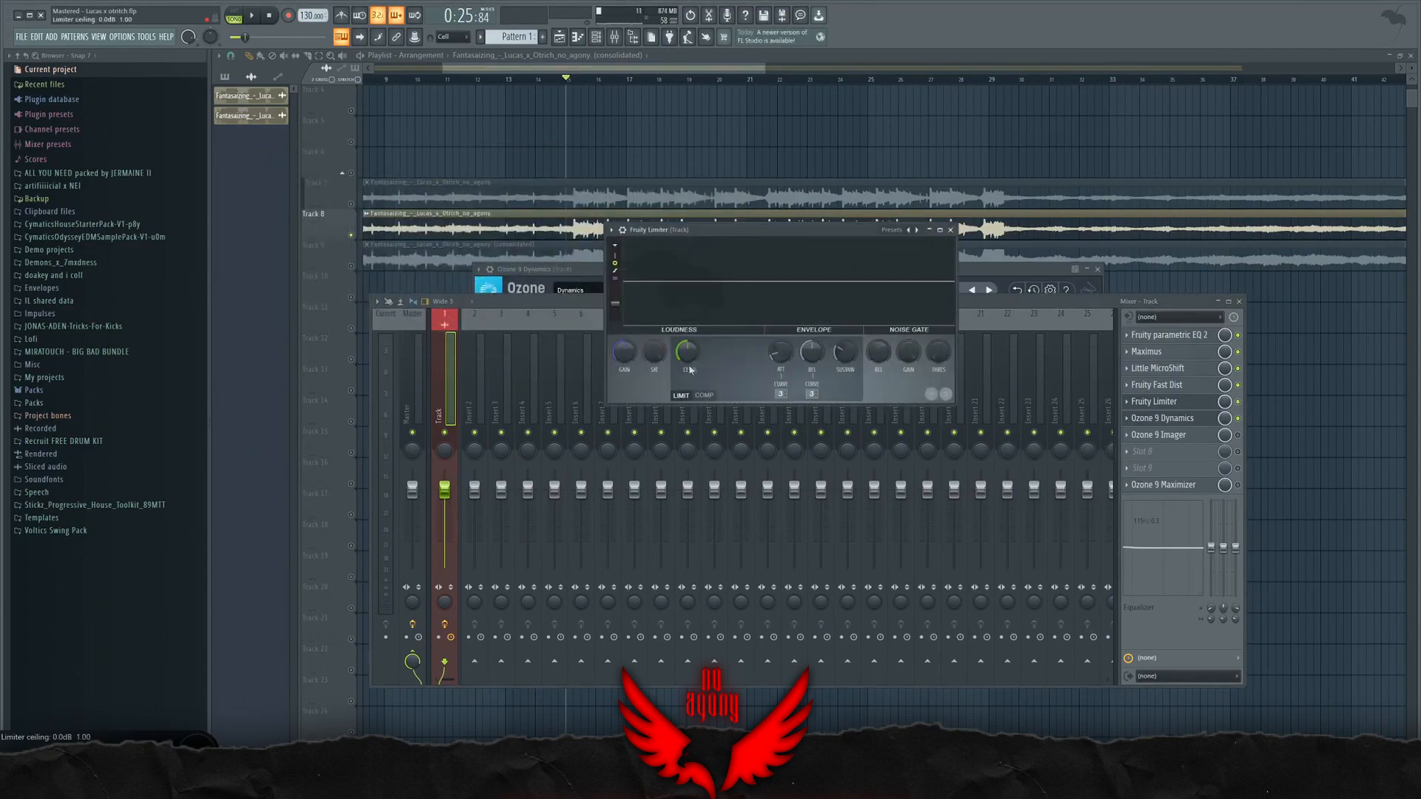
mouse_move(688, 355)
mouse_down()
mouse_move(688, 370)
mouse_move(688, 352)
mouse_up()
click(704, 396)
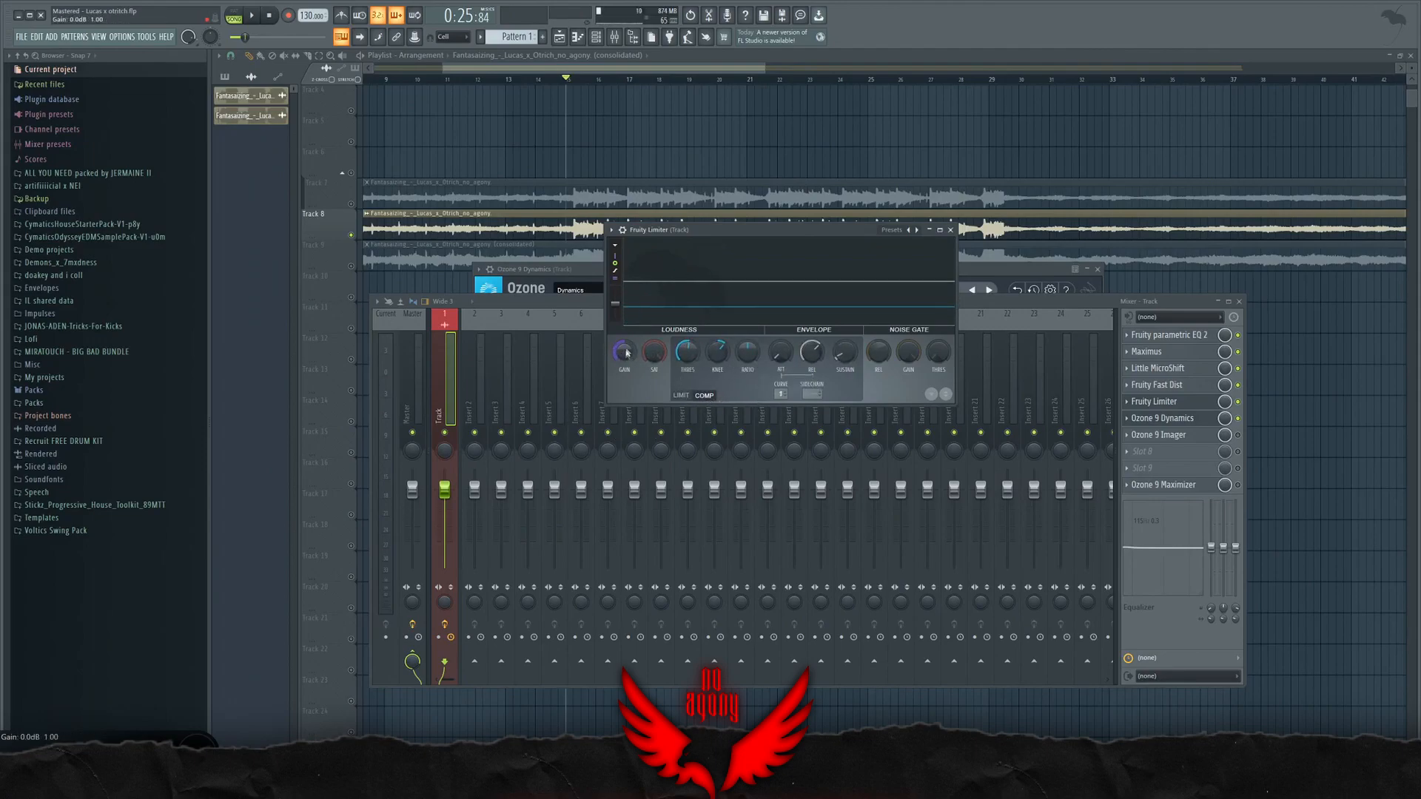
drag(654, 351, 654, 373)
right_click(653, 352)
Step: Close Fruity Limiter and review the Ozone 9 Dynamics settings once more
click(1169, 402)
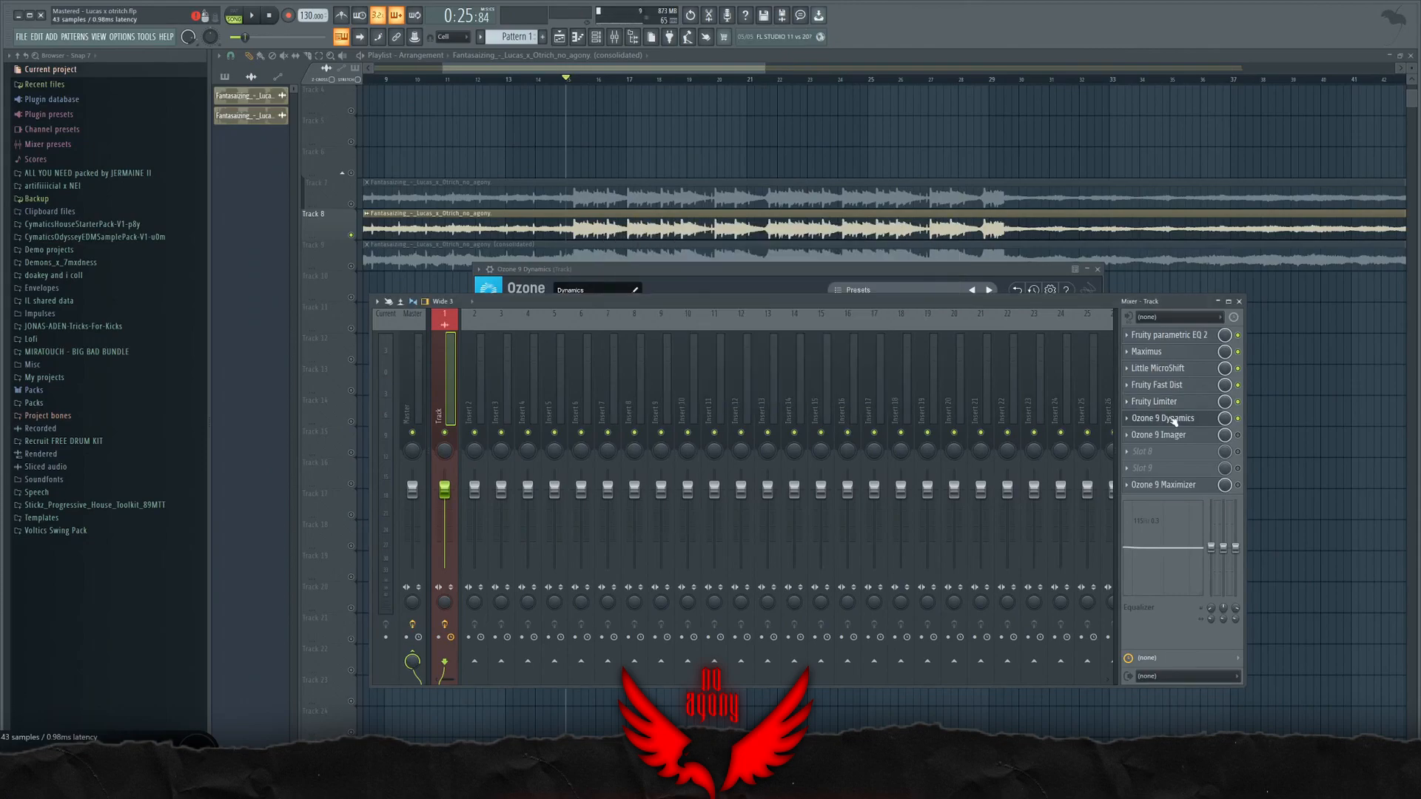
click(1178, 419)
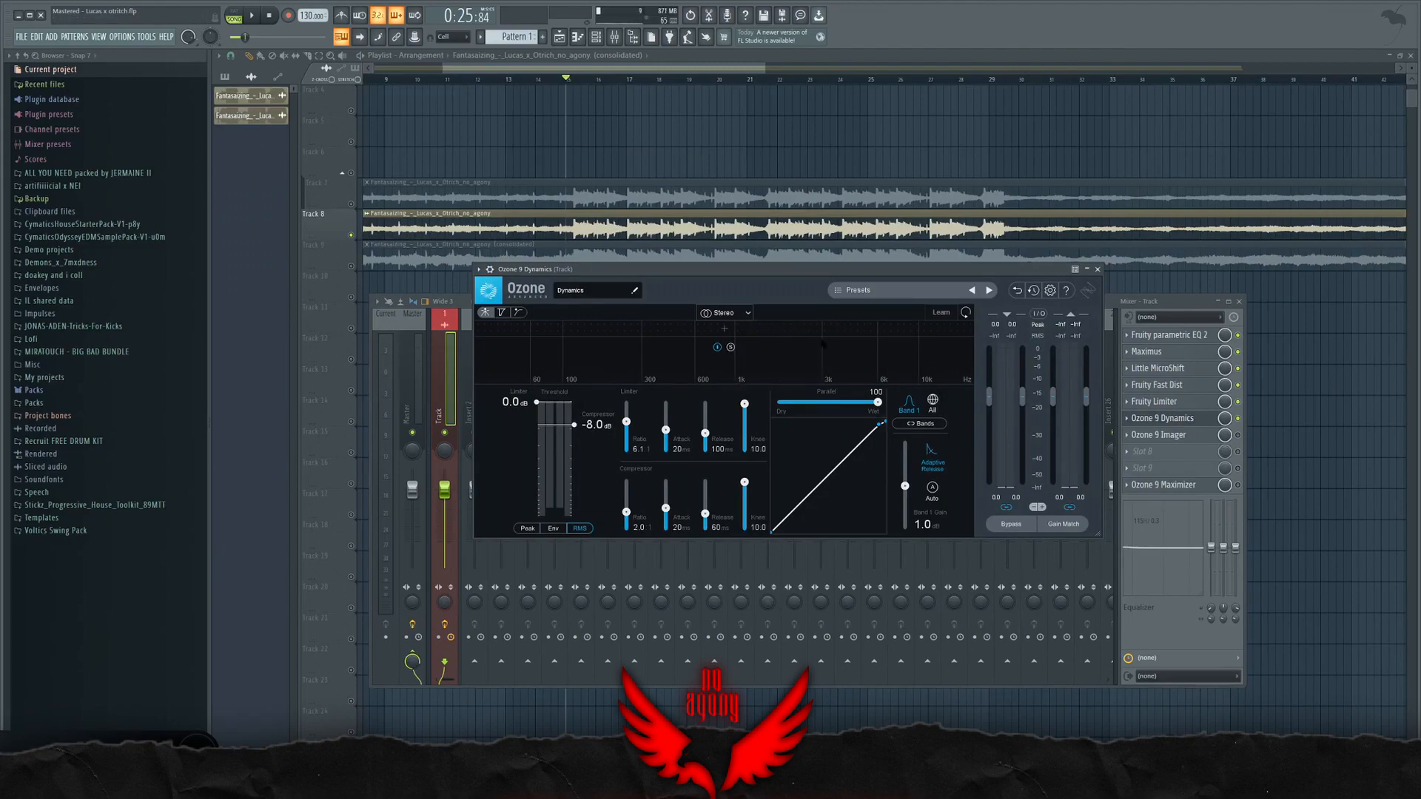
click(1154, 418)
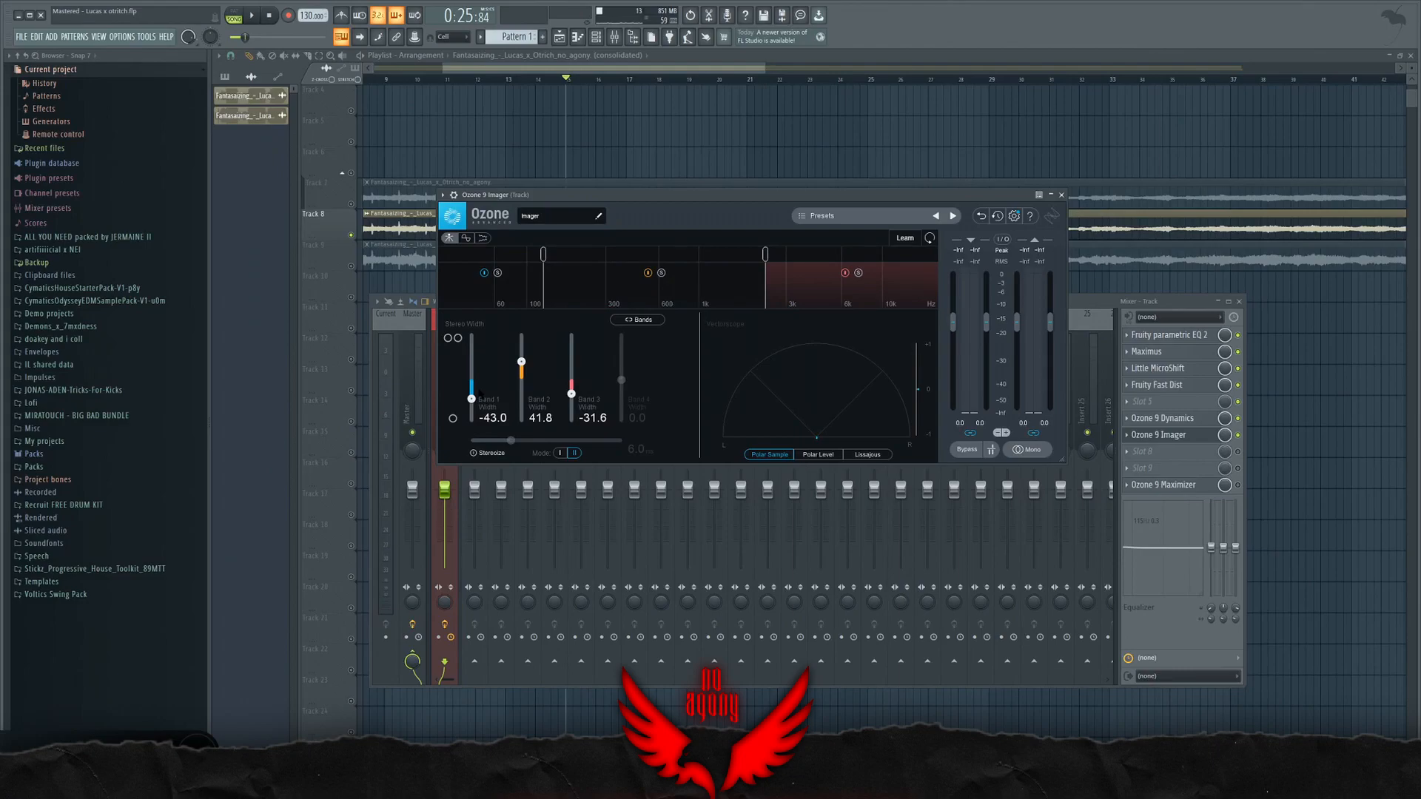
Step: In Ozone 9 Imager, raise the crossover between Bands 1 and 2 and set the Band 2 width to 36.7 during playback
drag(543, 254, 568, 255)
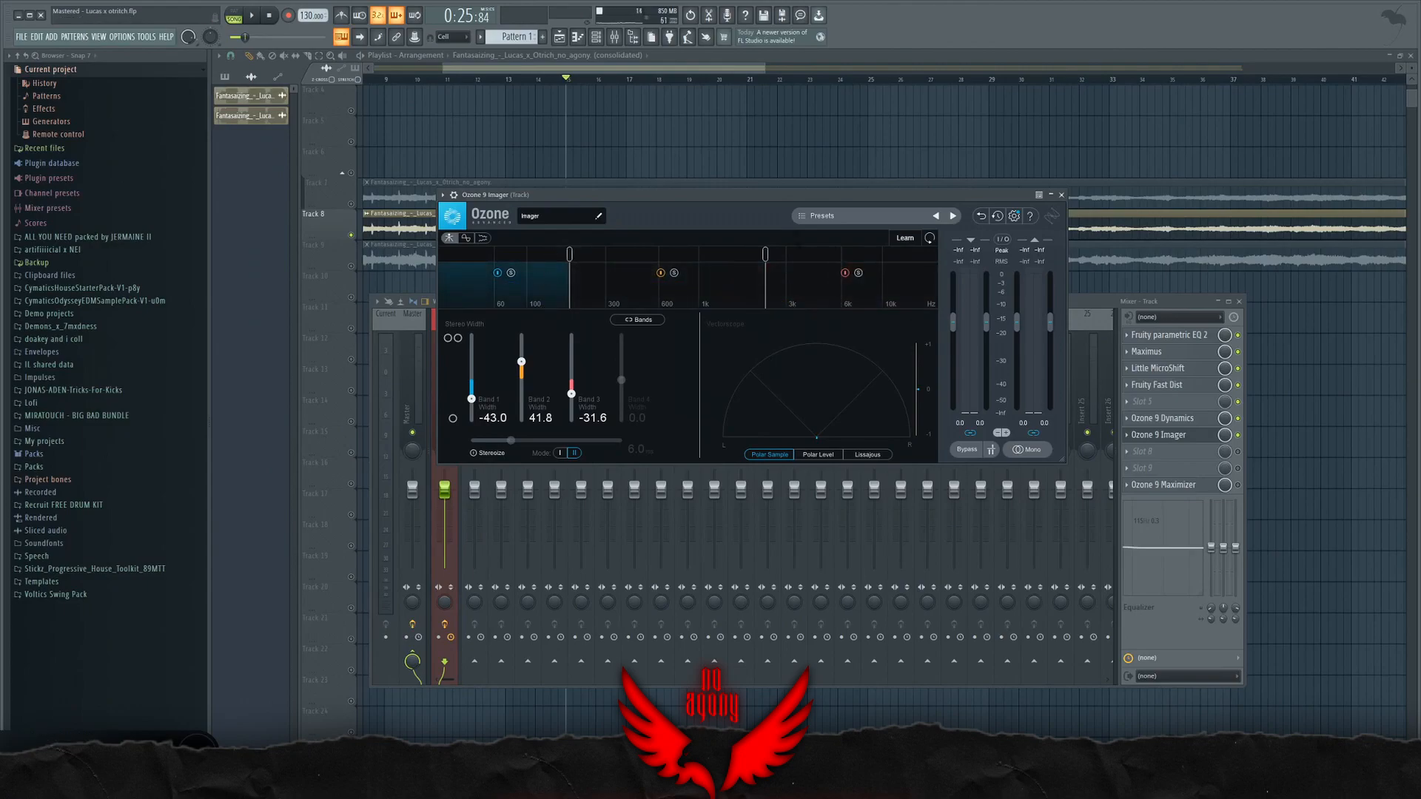
key(space)
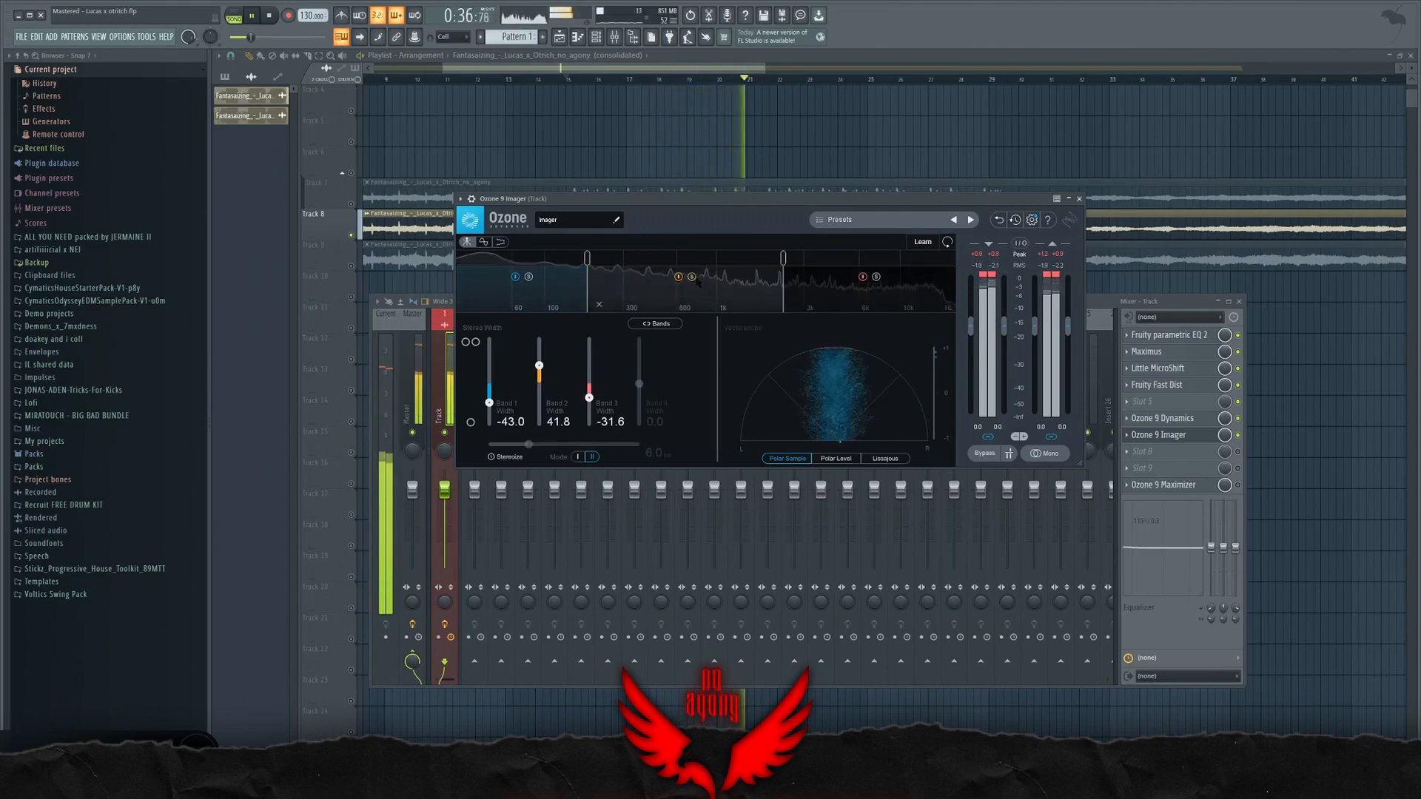
mouse_move(538, 366)
mouse_down()
mouse_move(540, 344)
mouse_move(538, 368)
mouse_up()
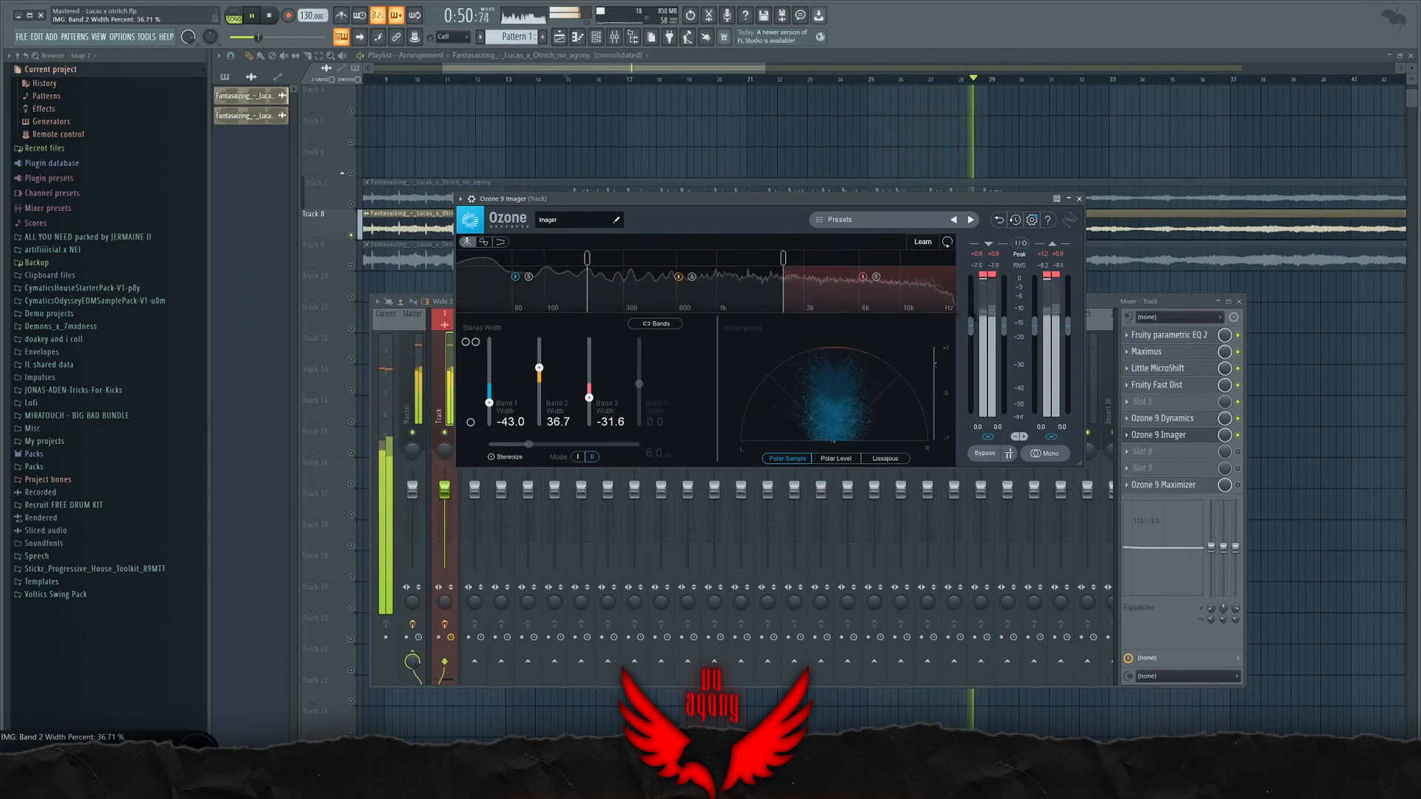
Step: Stop playback, place Maximus over the mixer to review its master settings, and close it
click(1159, 435)
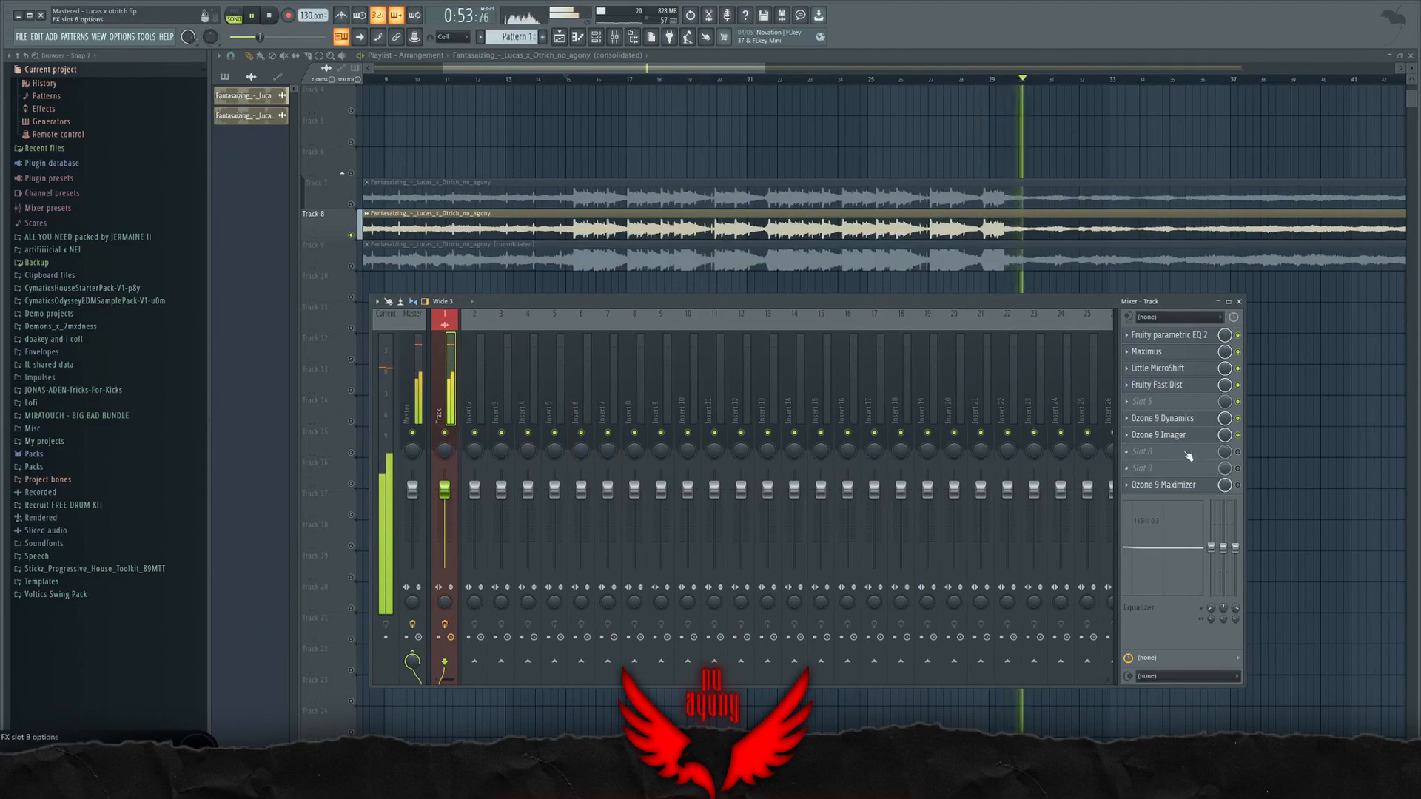
key(space)
click(1161, 436)
click(1141, 352)
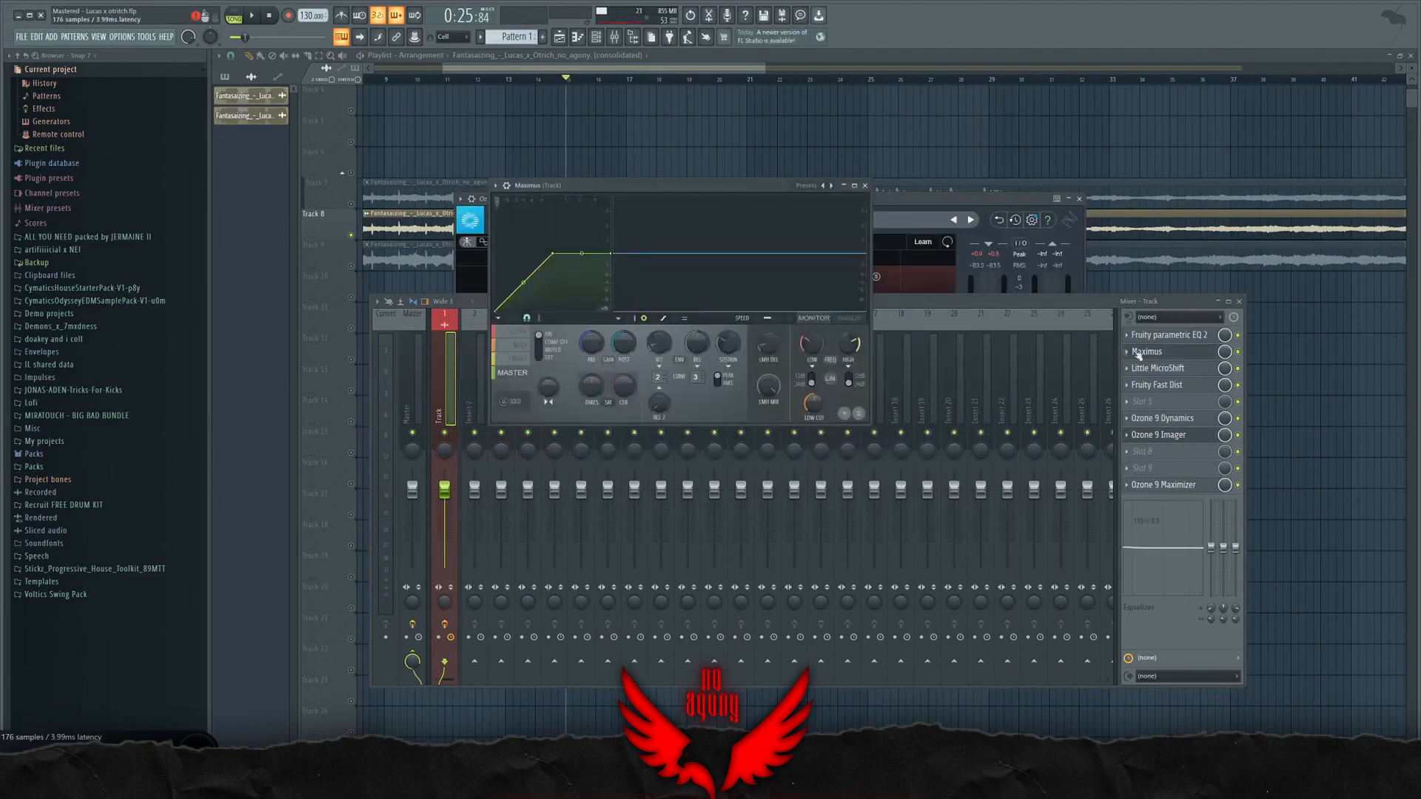
drag(626, 187, 514, 290)
drag(430, 489, 430, 506)
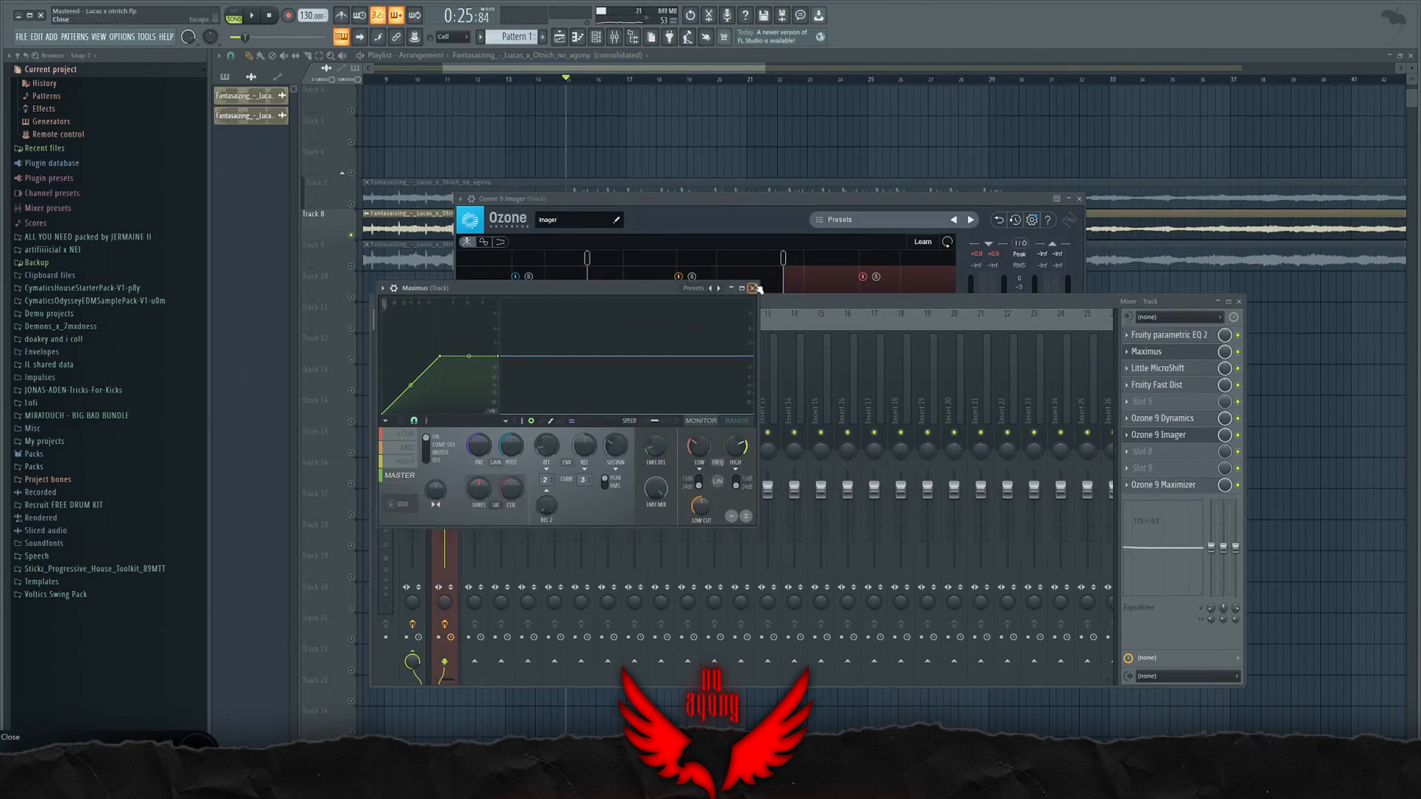
click(753, 287)
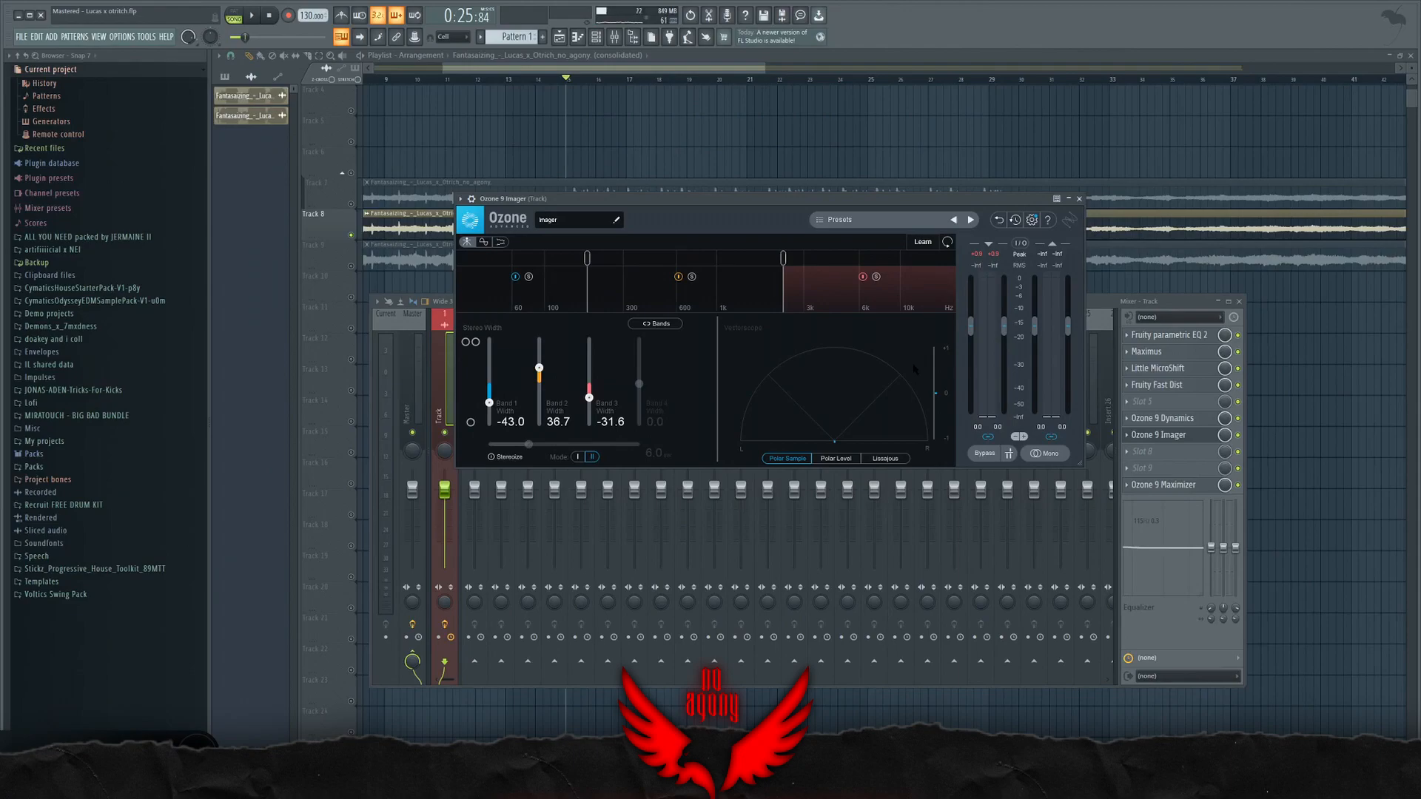
Step: Close Ozone 9 Imager, open Ozone 9 Maximizer and set its threshold to -1.5 dB
click(1158, 435)
click(1163, 485)
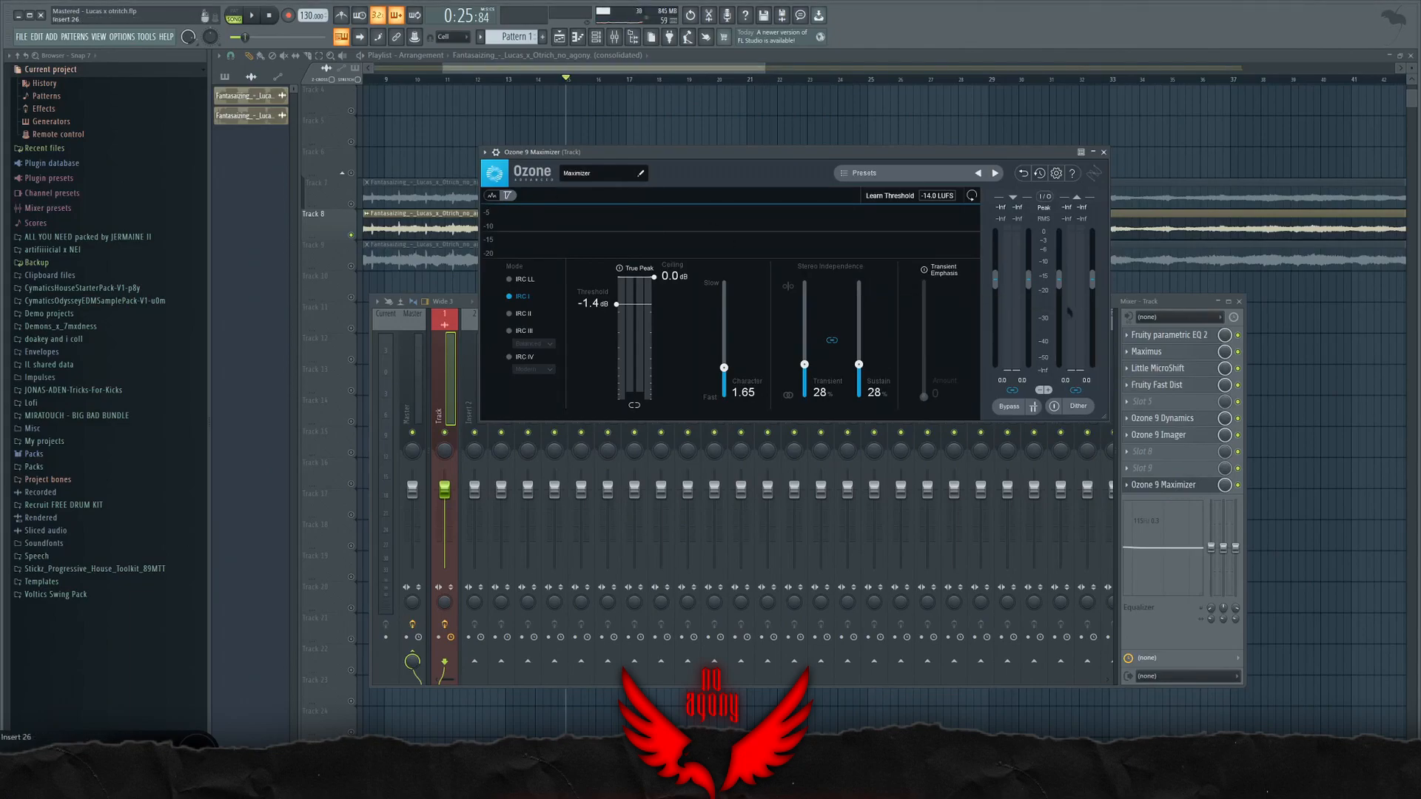
scroll(1209, 244, down, 4)
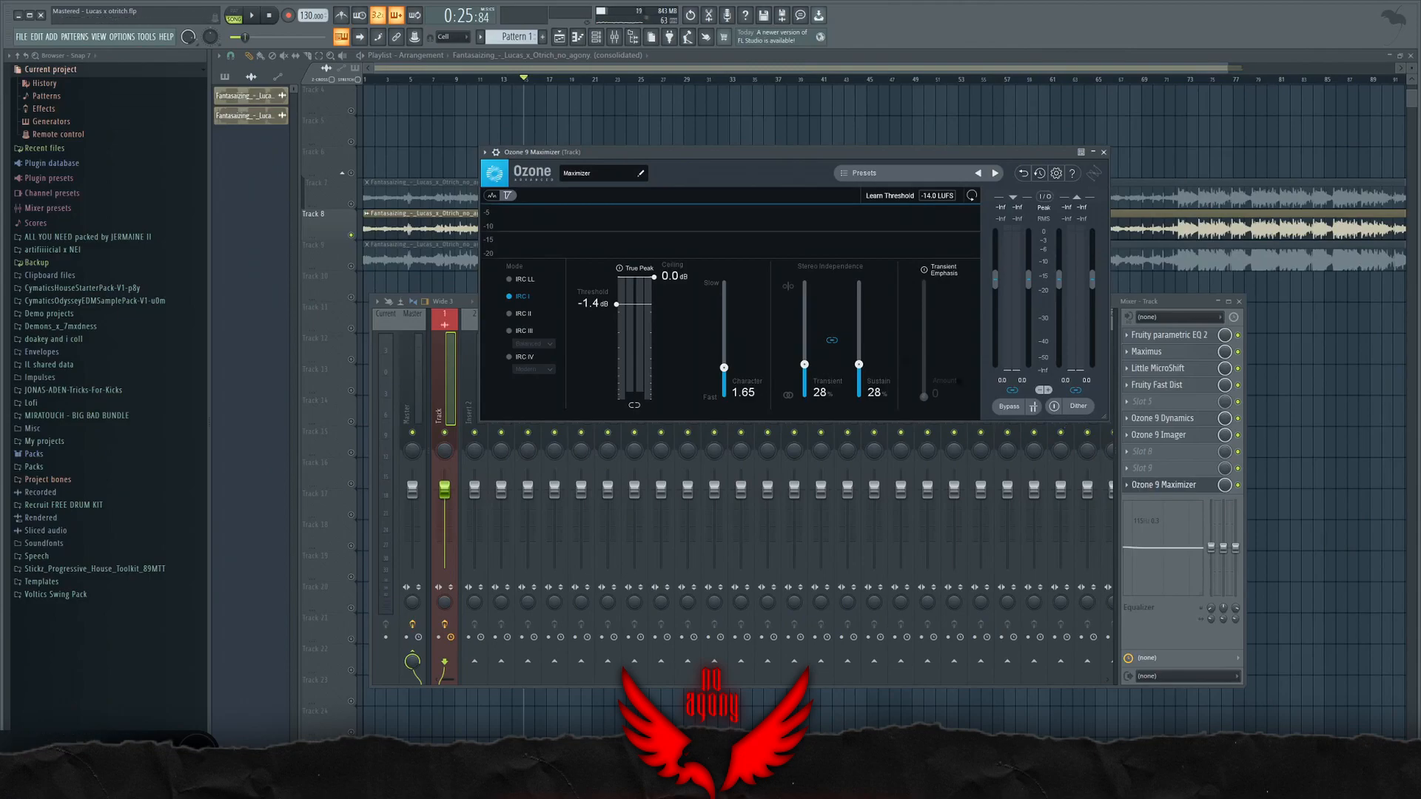
drag(619, 306, 611, 312)
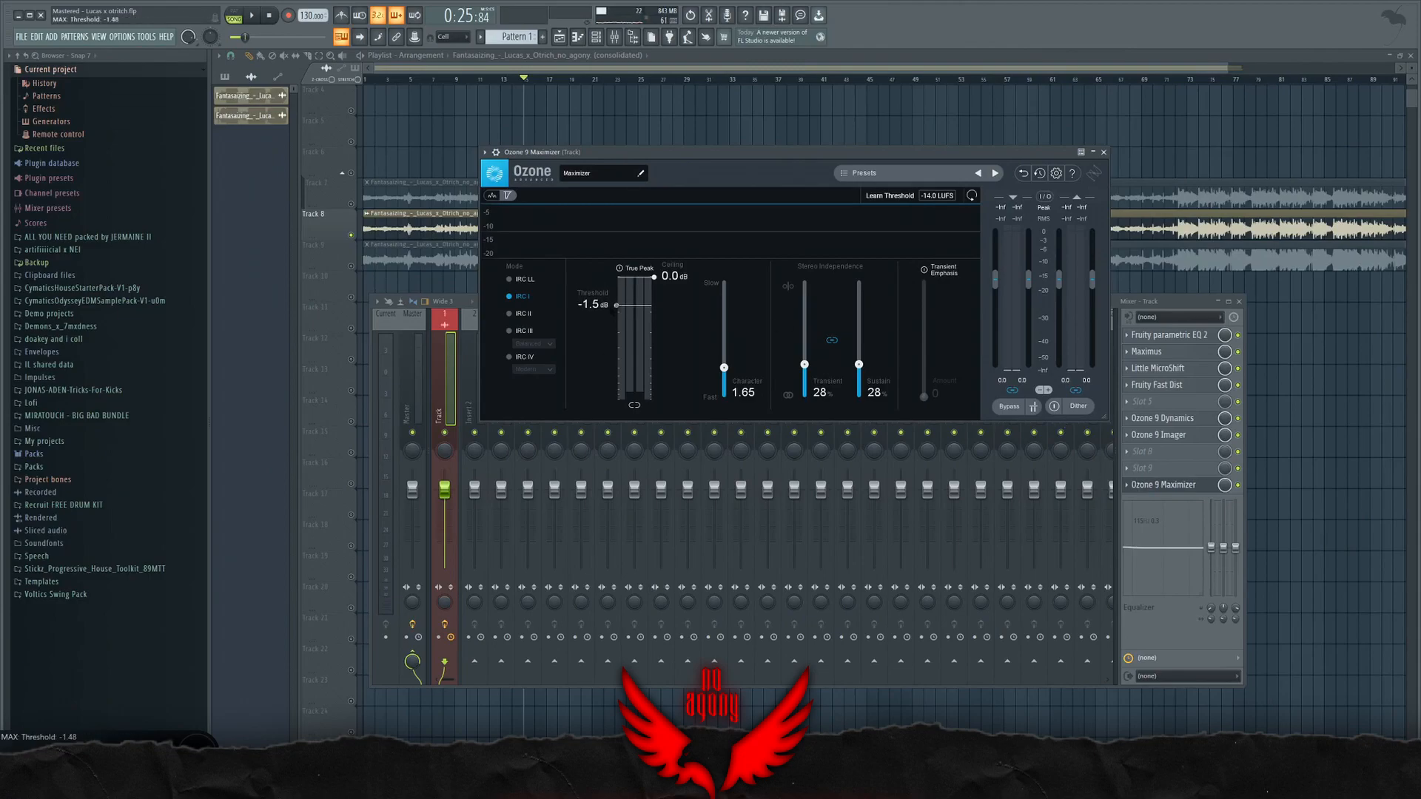
Step: Play the song from the start of the later loud section and set the Maximizer threshold to -1.0 dB
scroll(1237, 190, down, 2)
click(1236, 189)
scroll(858, 162, up, 6)
click(460, 80)
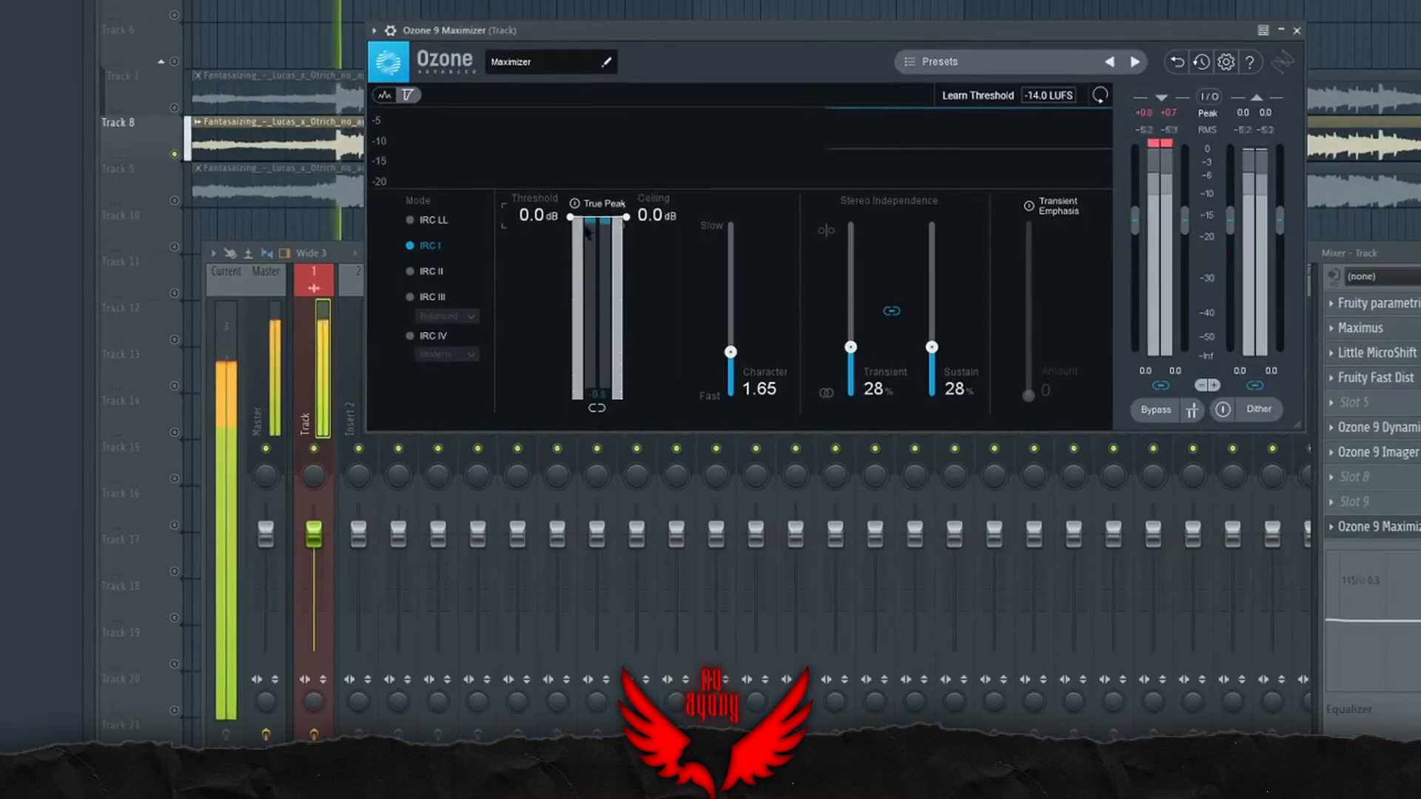
drag(573, 220, 571, 278)
mouse_move(573, 277)
mouse_down()
mouse_move(571, 309)
mouse_move(567, 275)
mouse_move(591, 269)
mouse_up()
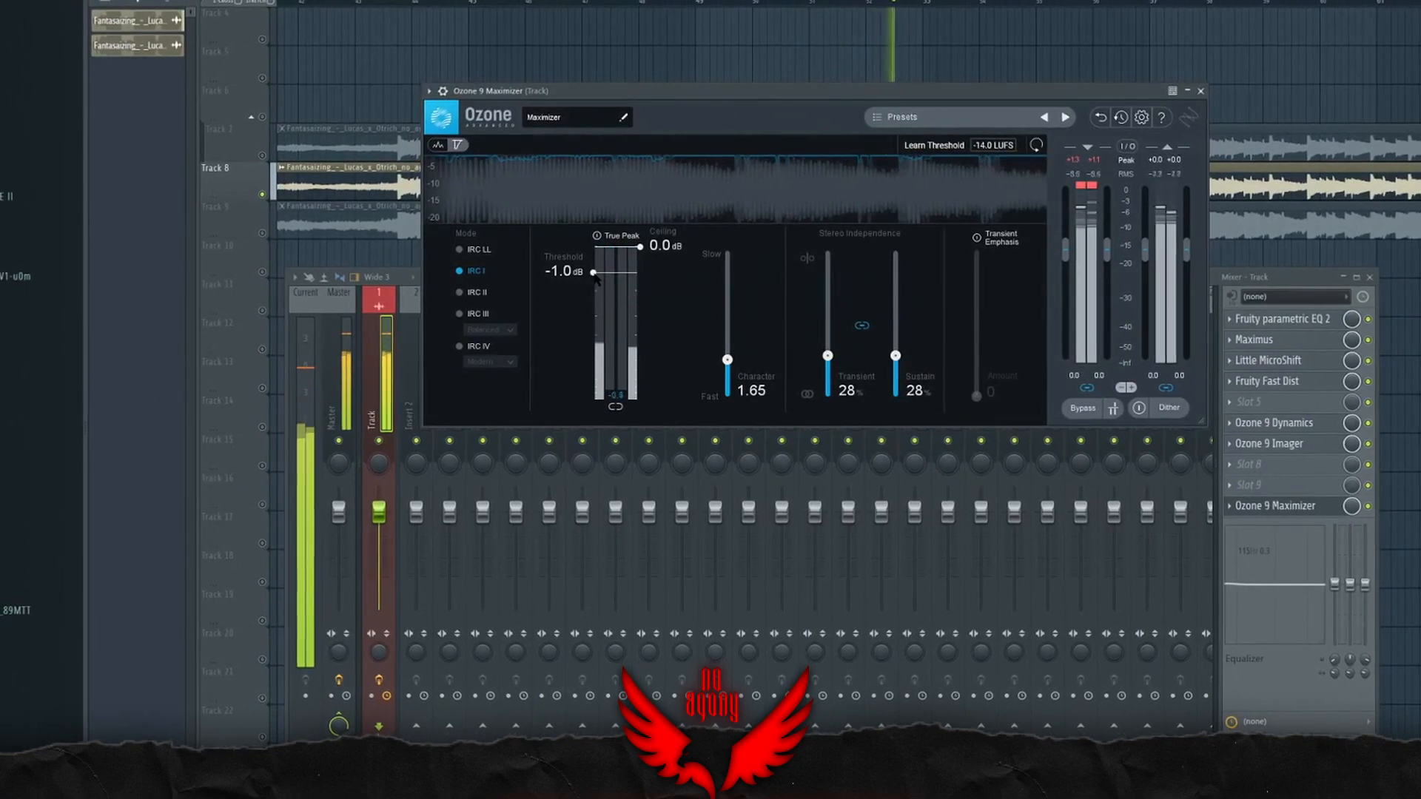
Step: Raise the Maximizer character to 2.80 and set the threshold to -0.8 dB during playback
drag(727, 361, 727, 346)
drag(595, 275, 599, 276)
drag(726, 348, 727, 344)
Step: Check Fruity Fast Dist briefly, close it and bring the Ozone 9 Maximizer window back over the mixer
click(1228, 382)
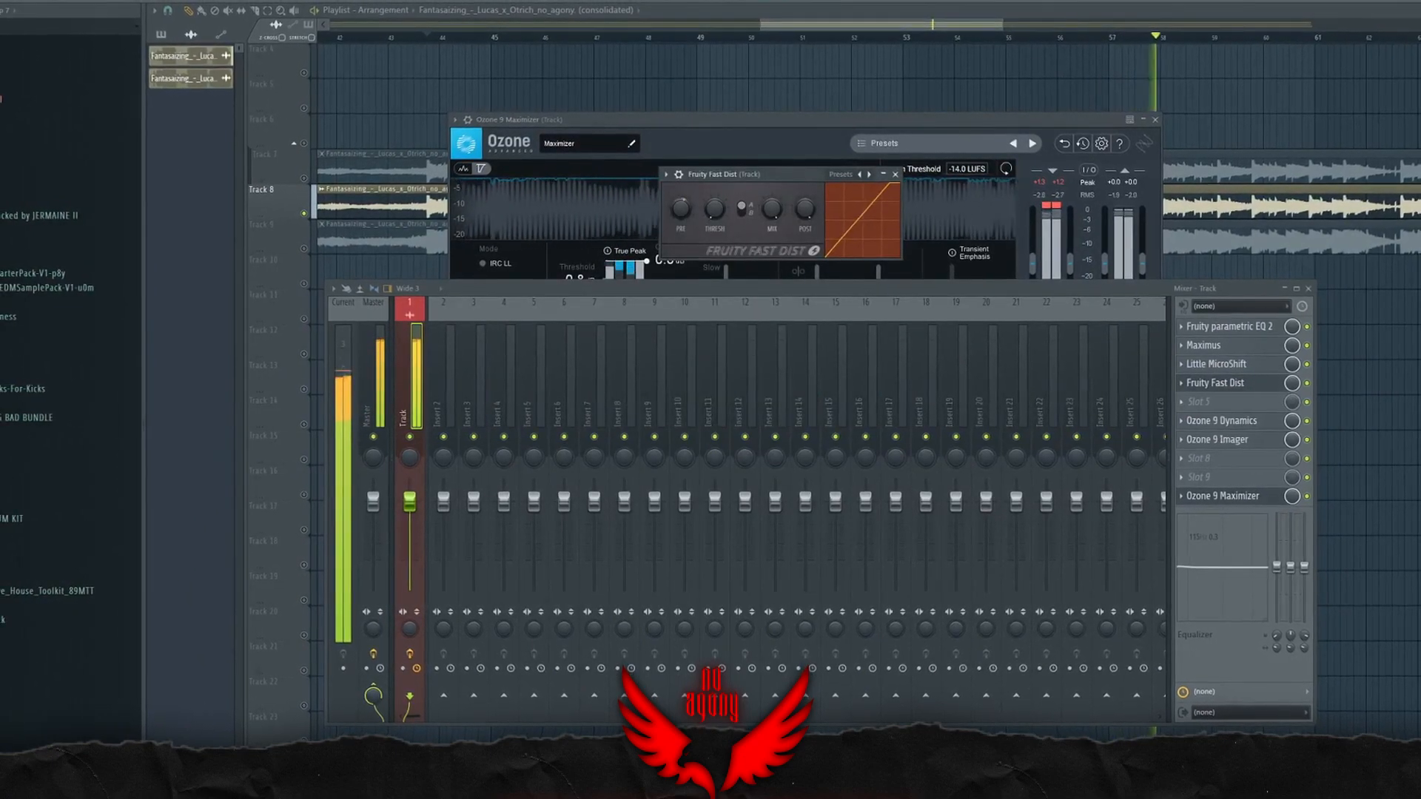
click(895, 174)
click(1220, 495)
click(1221, 494)
drag(683, 124, 639, 184)
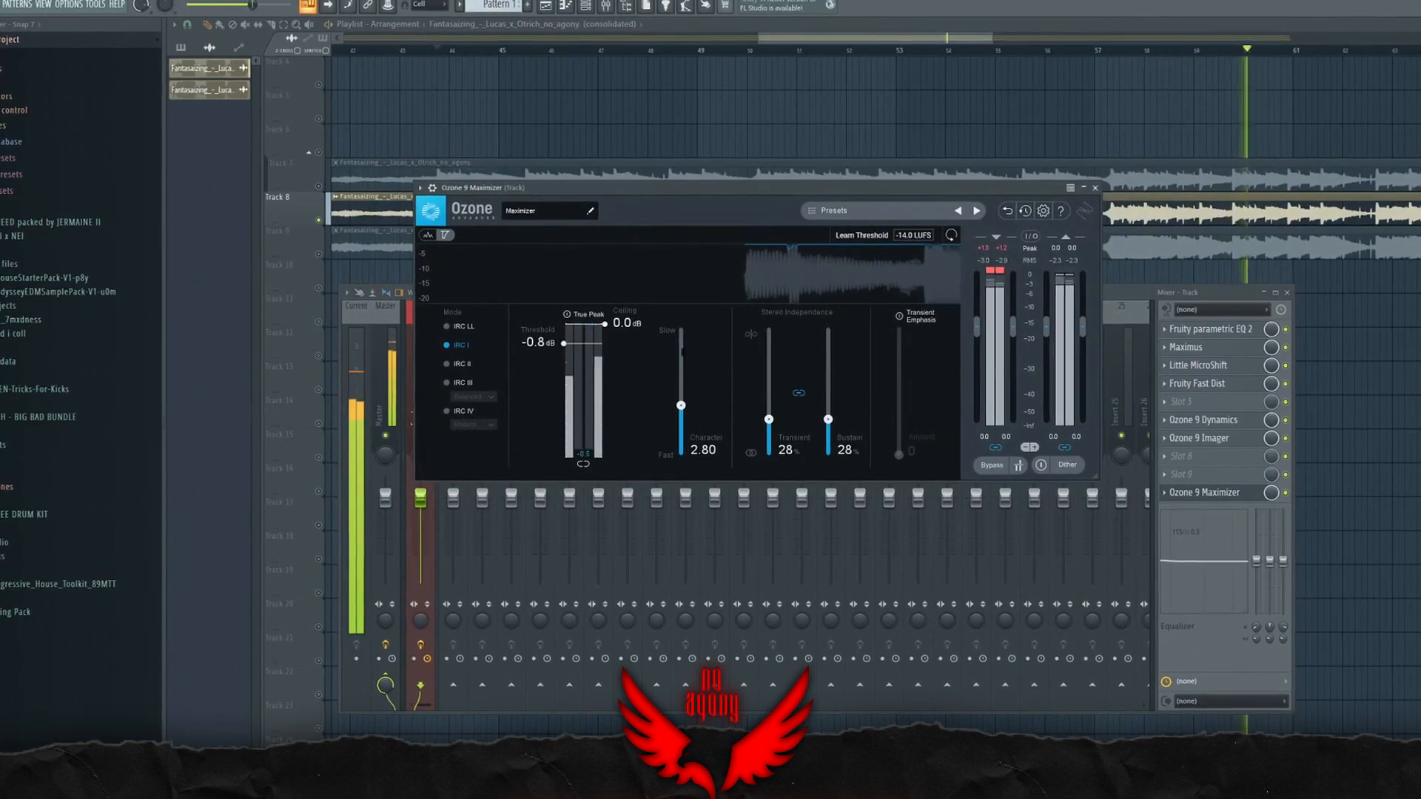
Step: Unlink the Maximizer's stereo independence, set transient to 56% and sustain to 31%, and save the project after stopping playback
drag(768, 419, 767, 395)
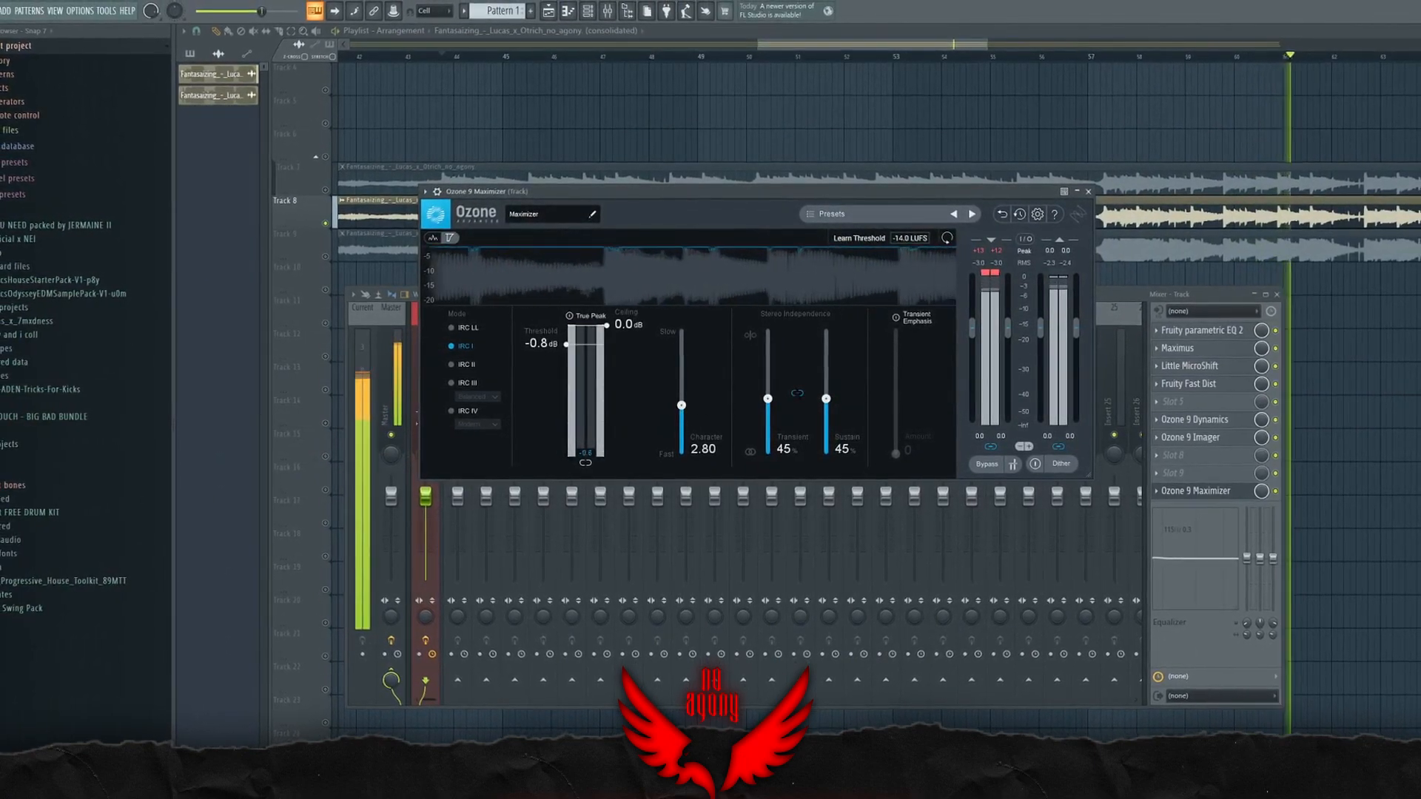
click(796, 394)
mouse_move(767, 395)
mouse_down()
mouse_move(767, 383)
mouse_move(822, 415)
mouse_move(765, 385)
mouse_up()
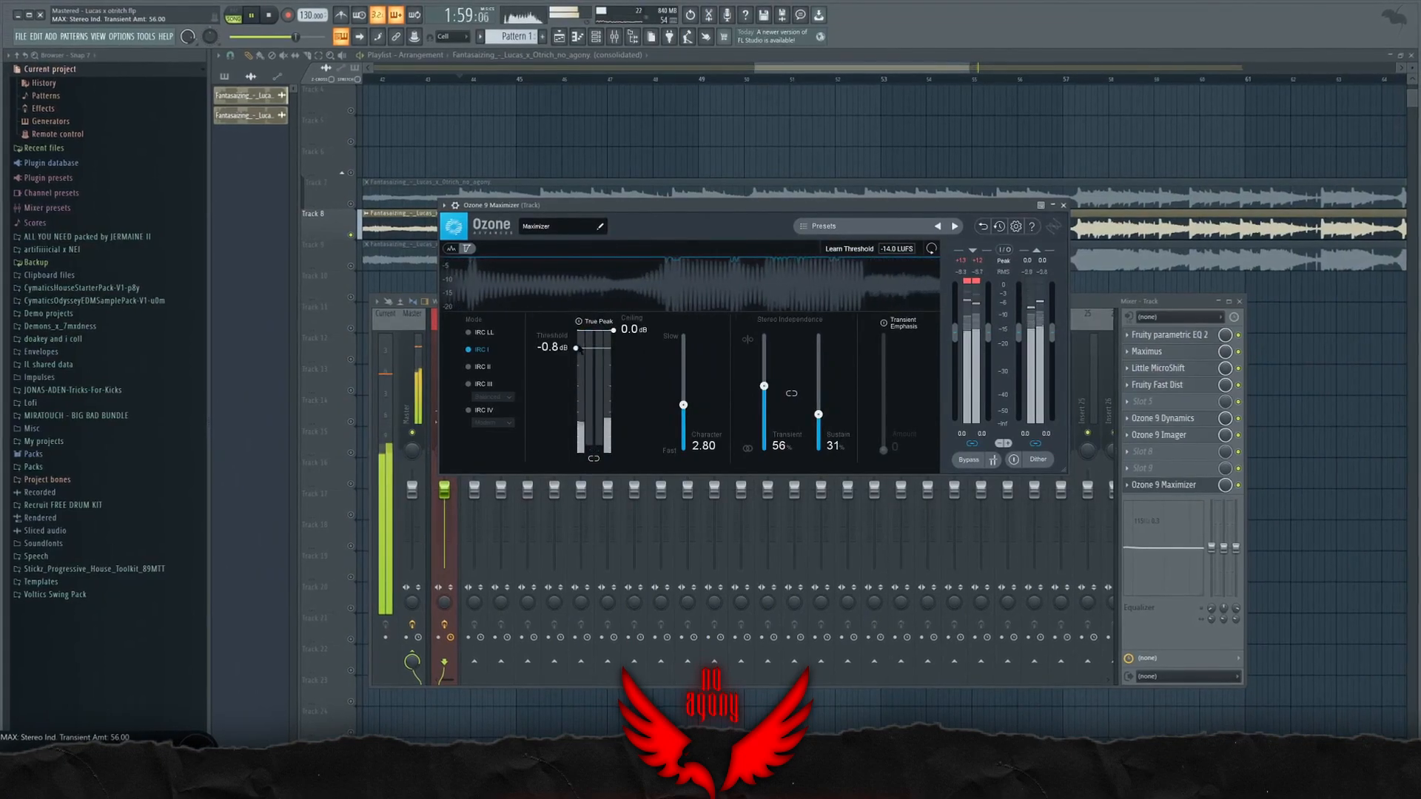
key(space)
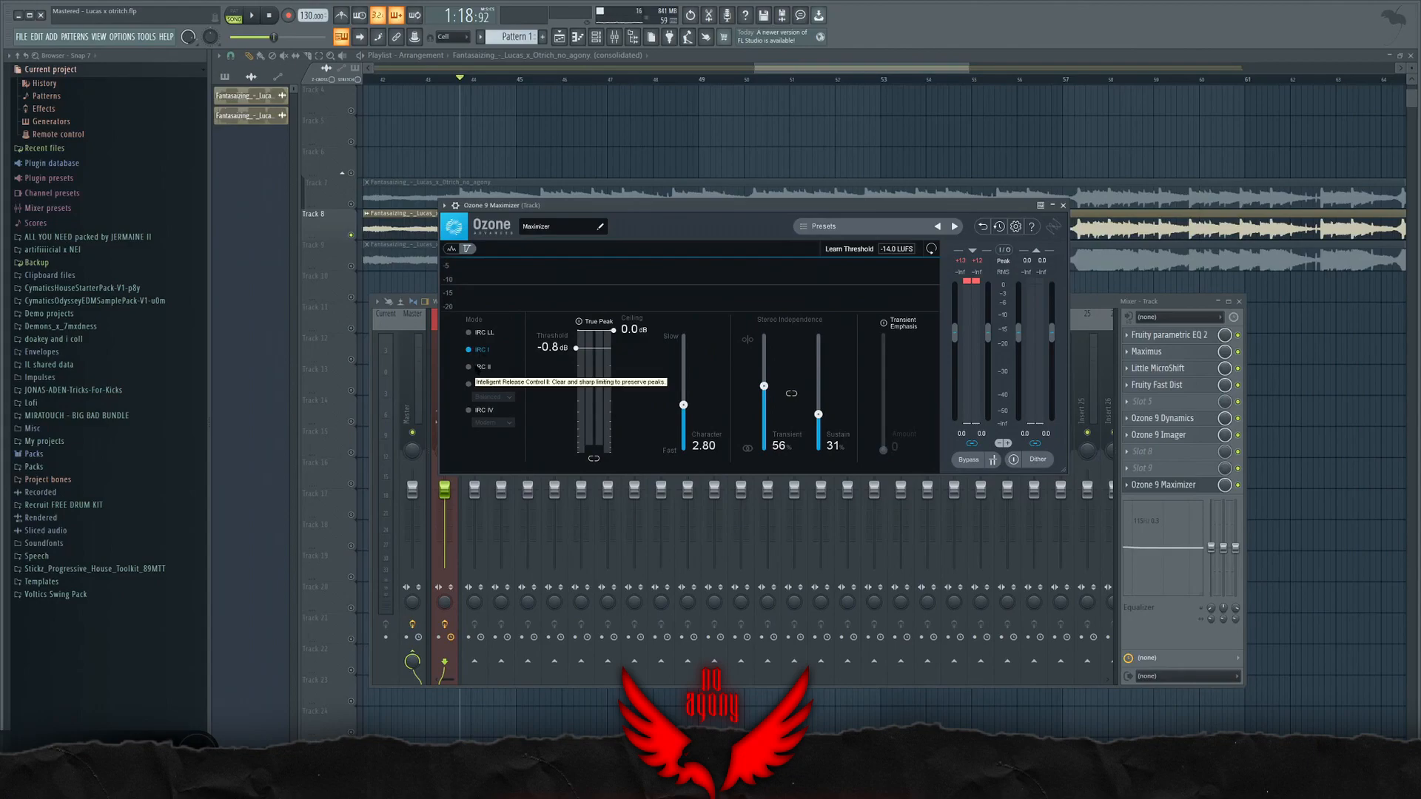
key(ctrl+s)
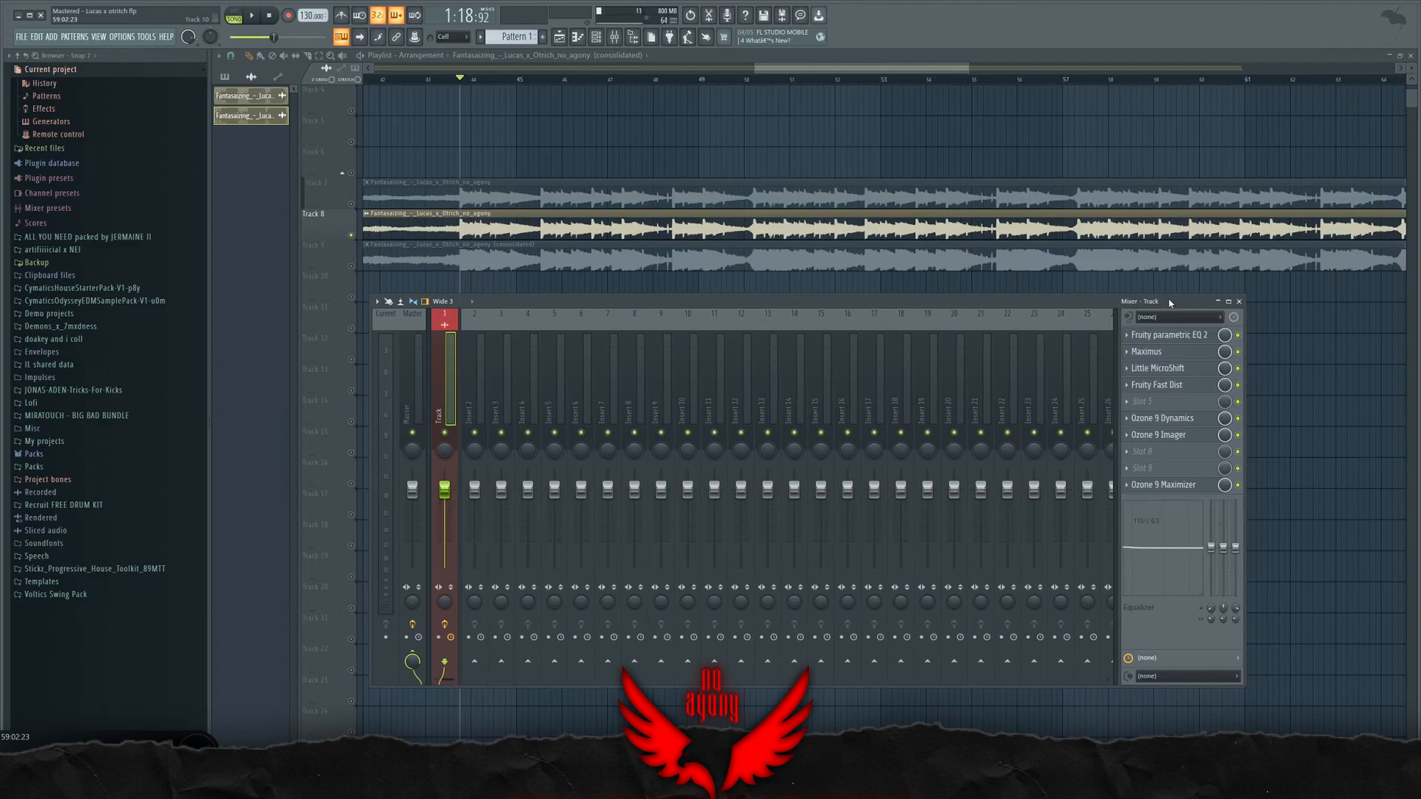
Step: Load soothe2 into slot 8 of the Track insert and start playback to hear its effect
click(1148, 453)
click(919, 718)
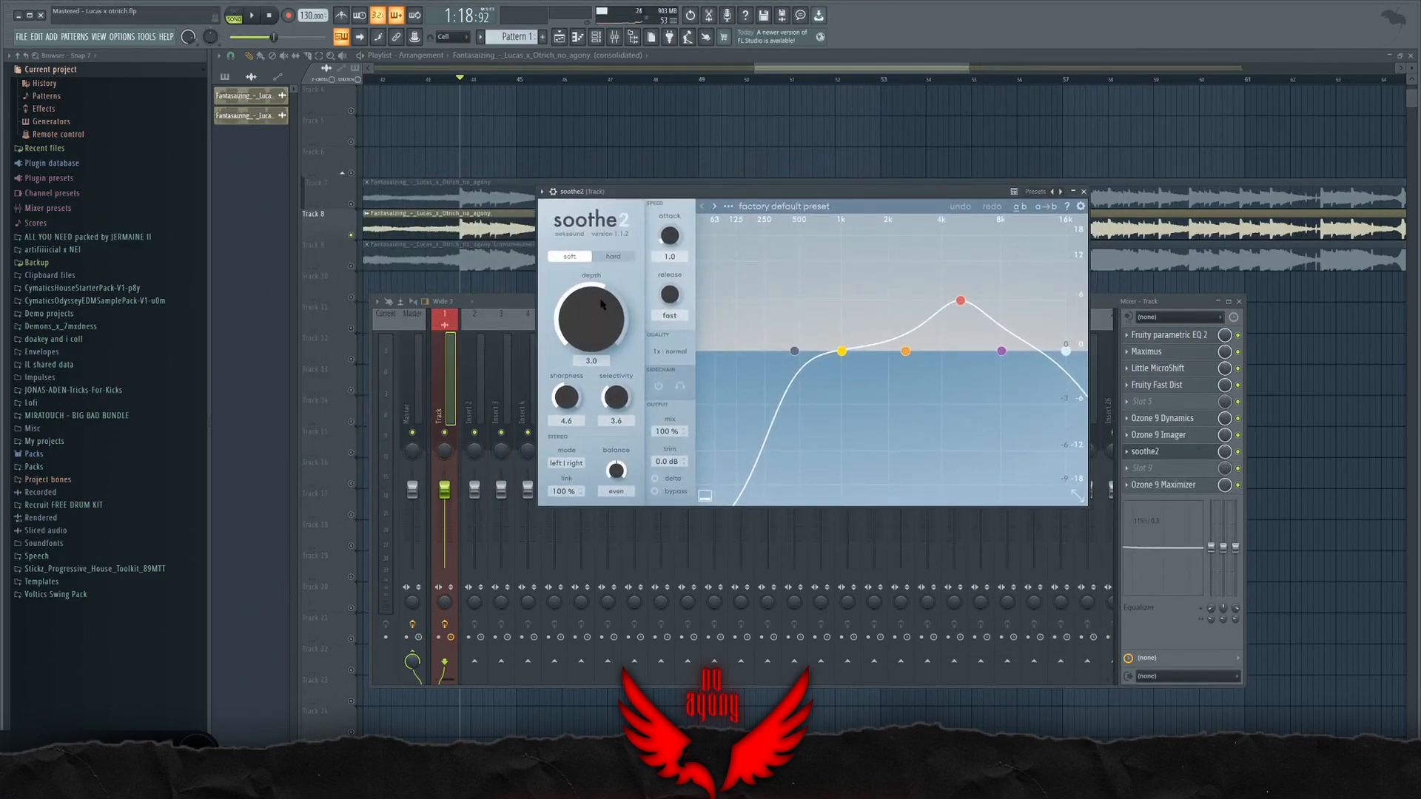
click(1162, 453)
click(251, 16)
key(F9)
key(F9)
click(1341, 475)
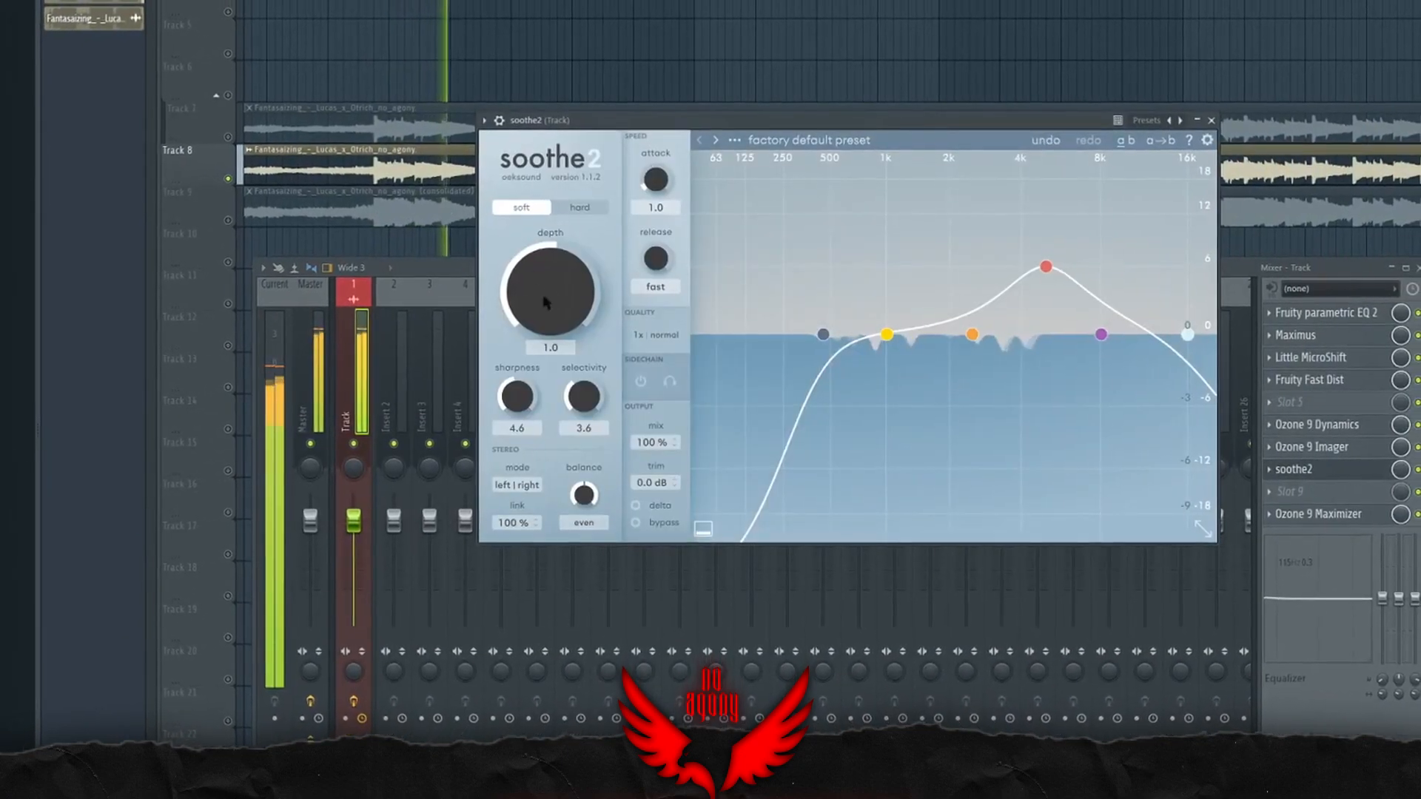
Step: Try soothe2's hard mode, return it to soft and set the depth to about 2.7
click(579, 208)
drag(571, 287, 546, 387)
click(538, 219)
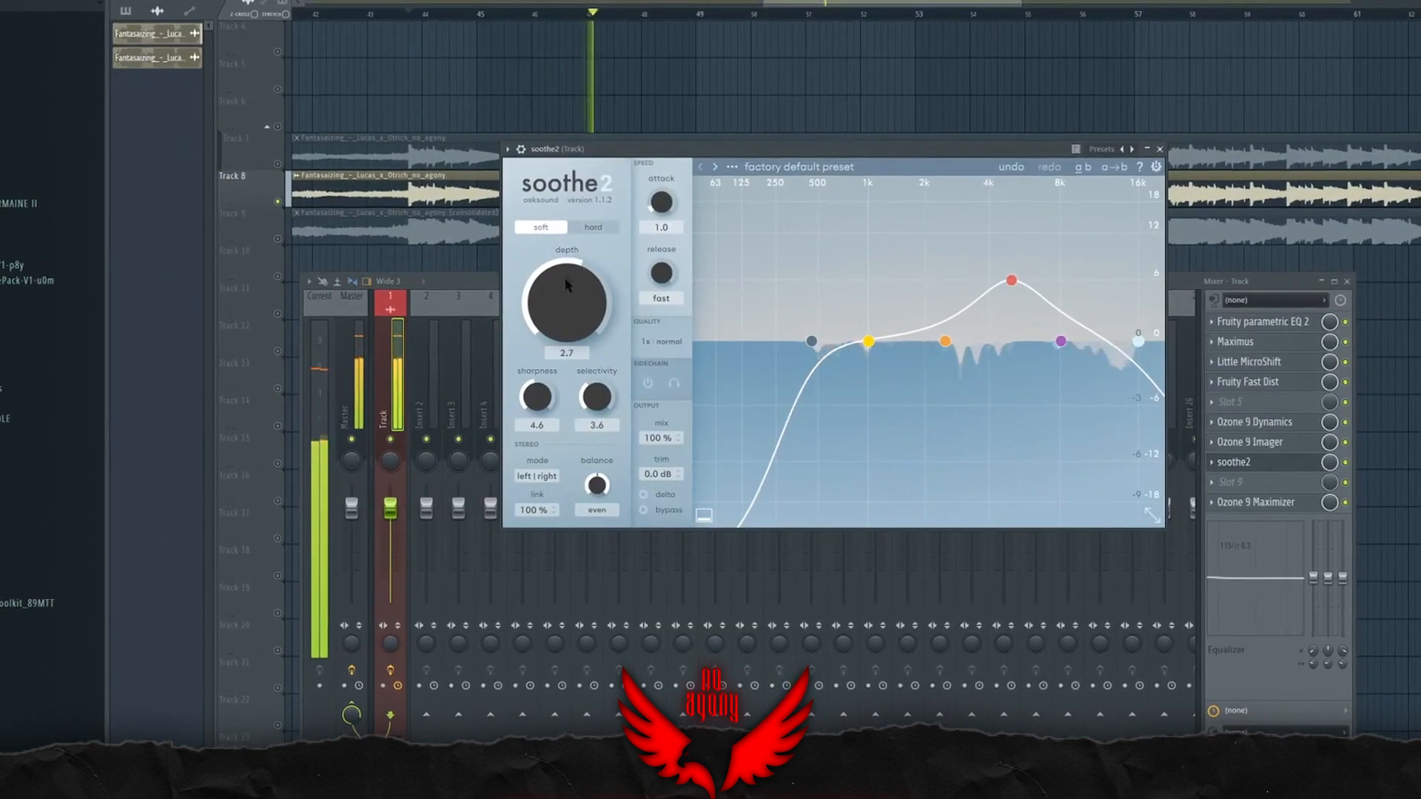
Step: Compare the song with soothe2 switched off and on during playback
click(1345, 462)
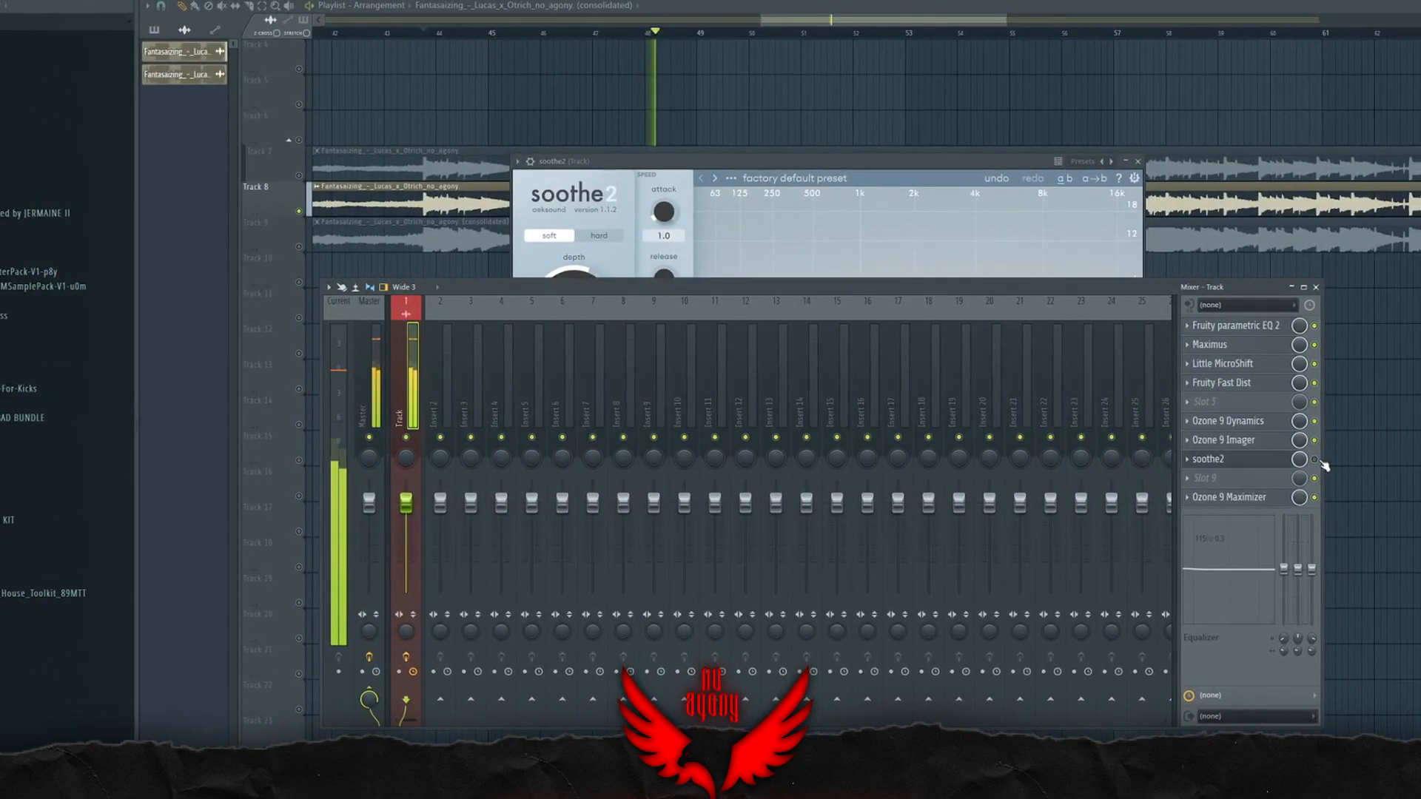
click(1244, 460)
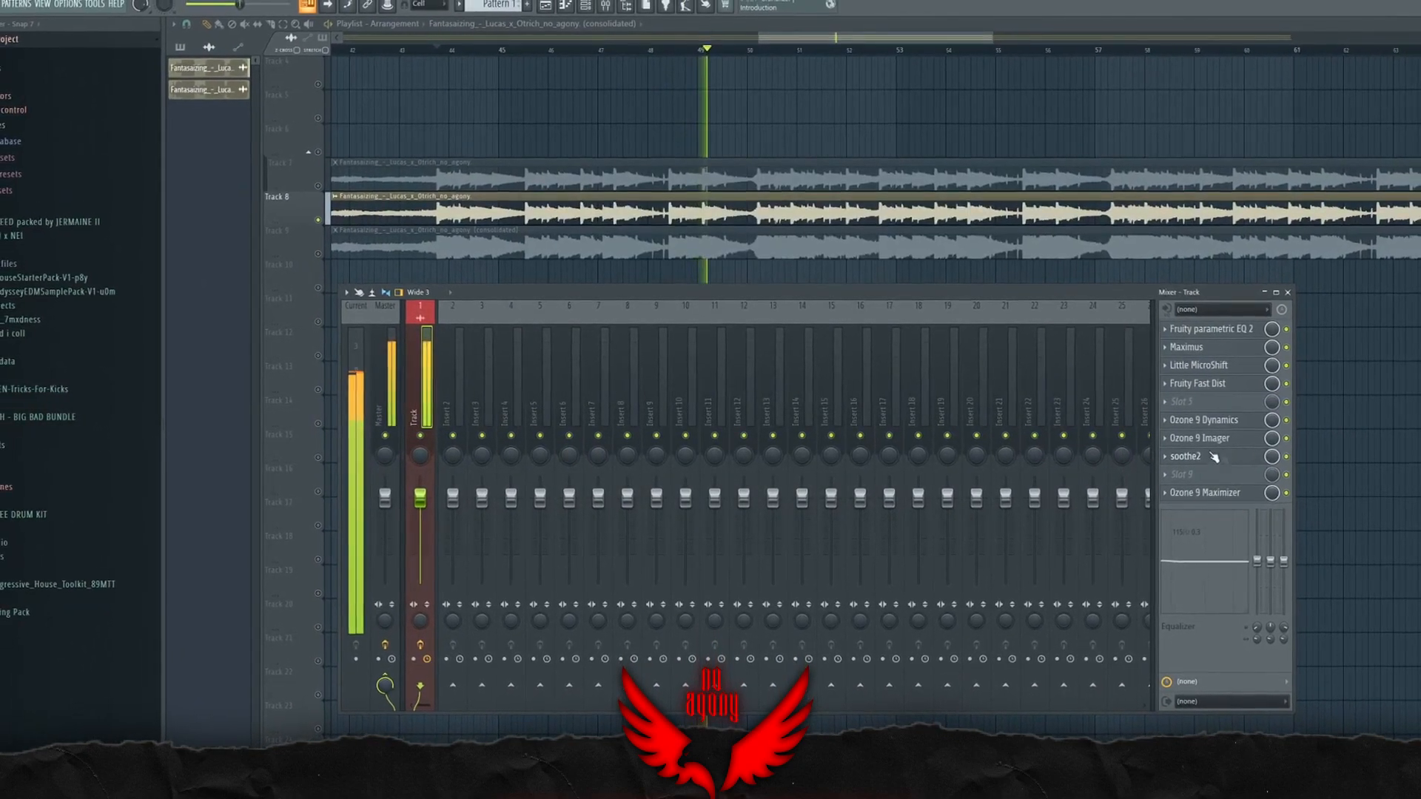
click(1218, 458)
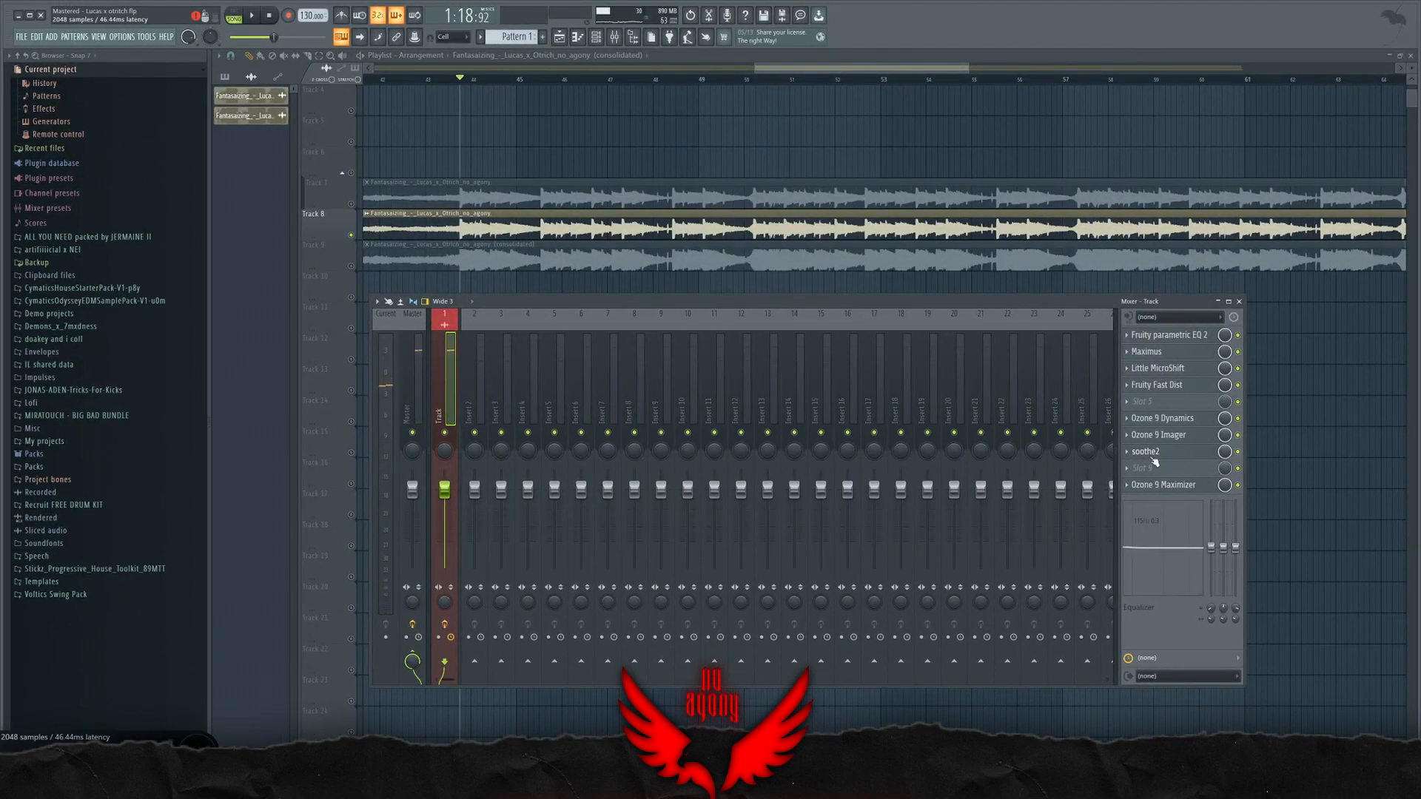
Step: Review the soothe2 settings once more, close the plugin and hide the mixer
click(1158, 457)
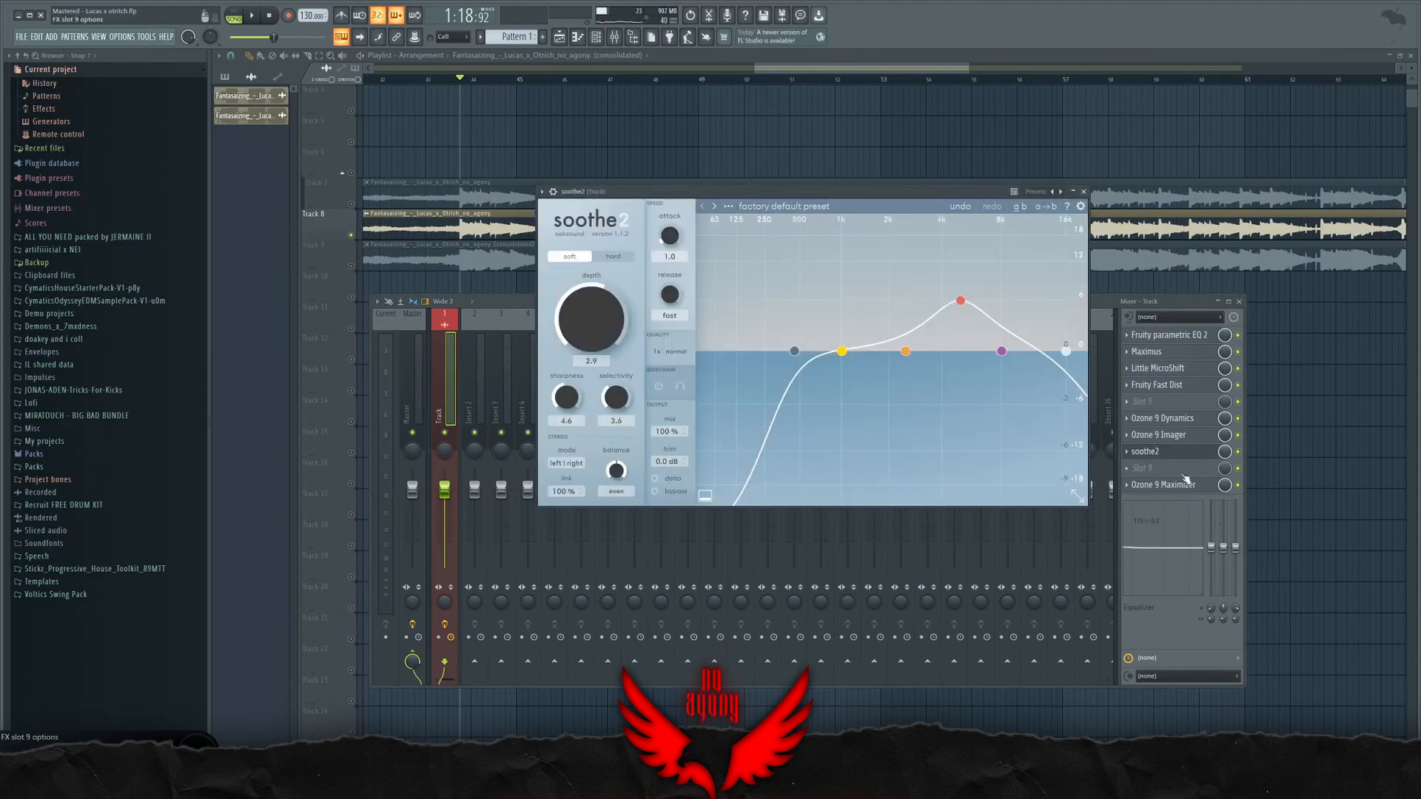
click(1172, 457)
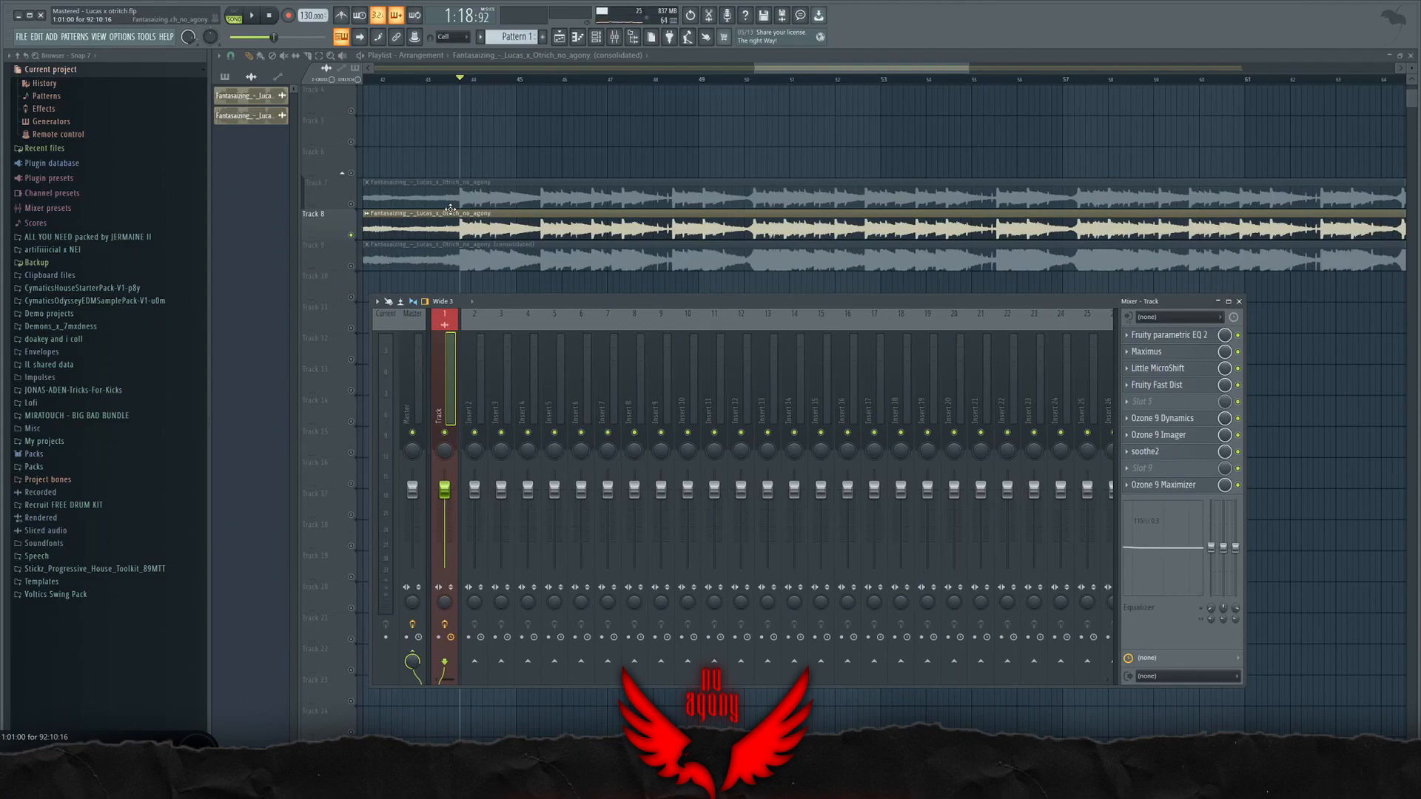
key(F9)
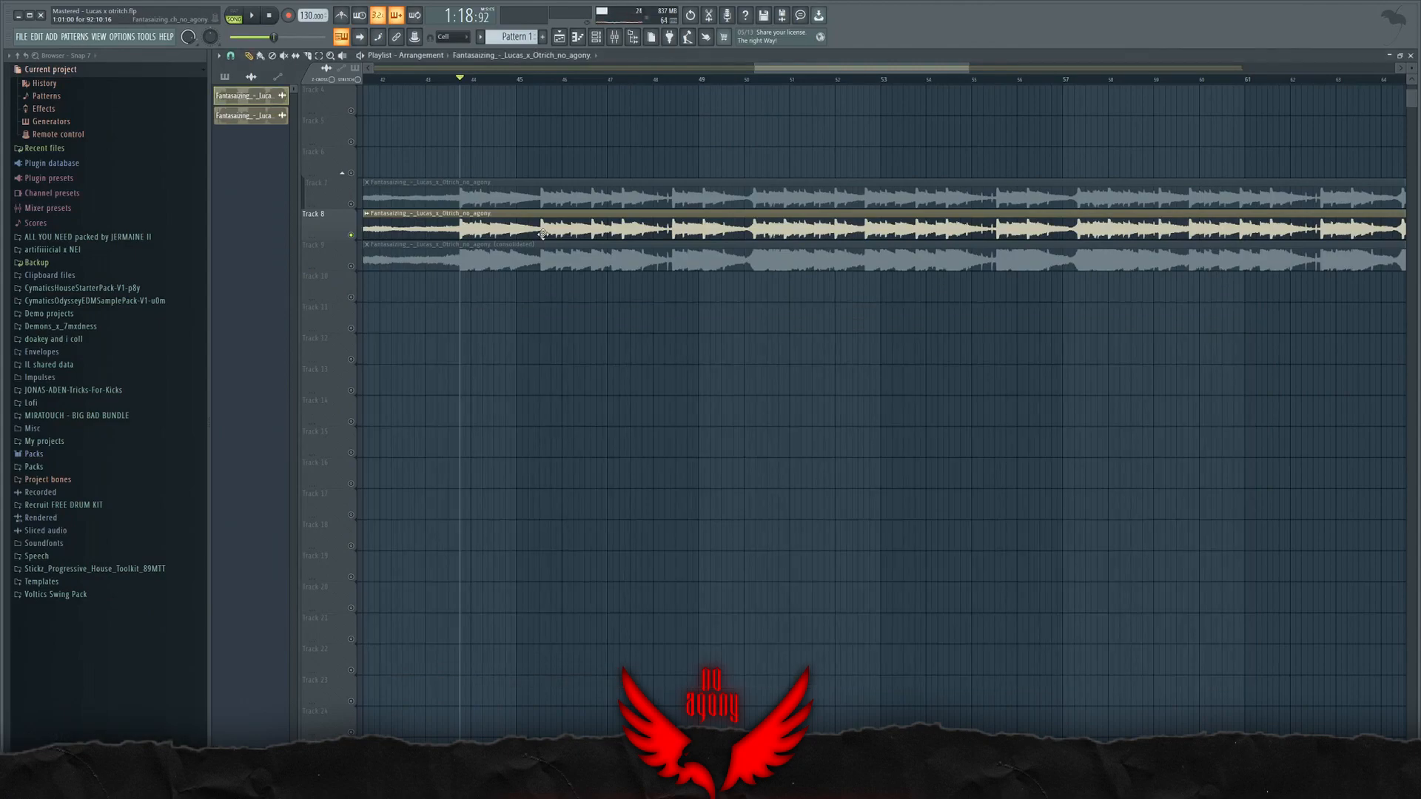